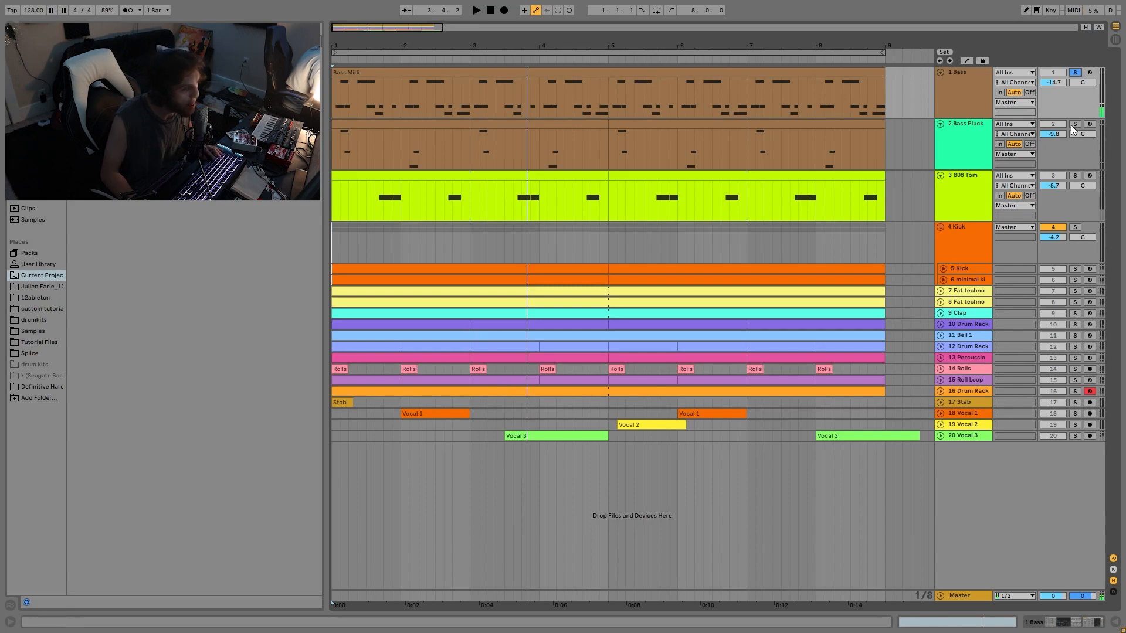
# - Solo the Bass Pluck and 808 Tom tracks alongside Bass and play the three together from the start
pyautogui.keyDown('ctrl'); pyautogui.click(1075, 178); pyautogui.keyUp('ctrl')
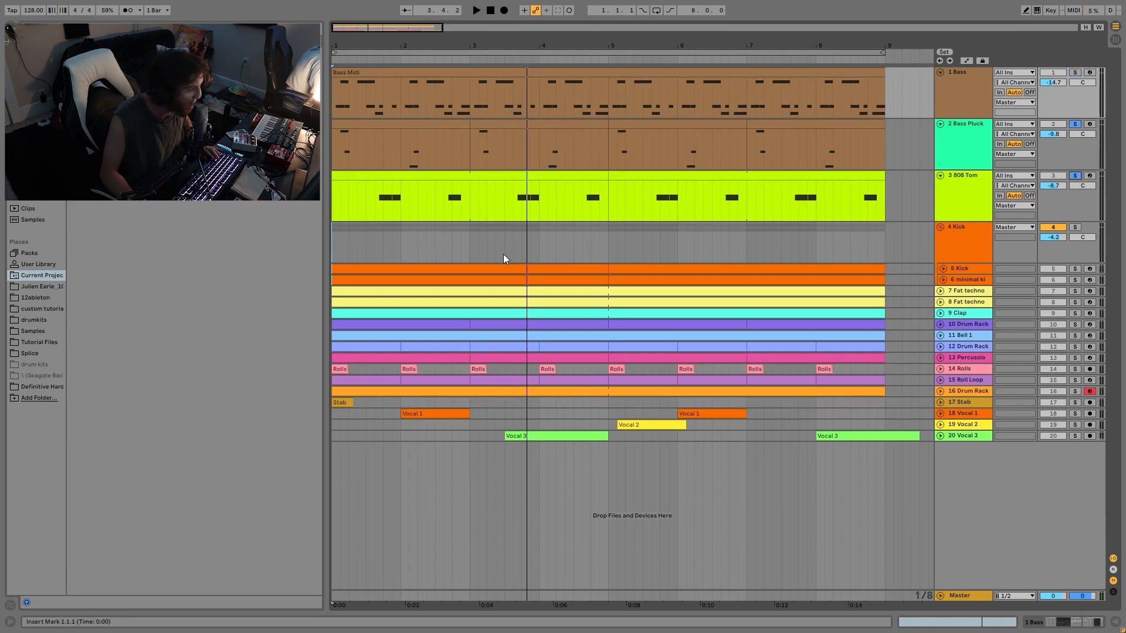
pyautogui.press('Home')
pyautogui.press('space')
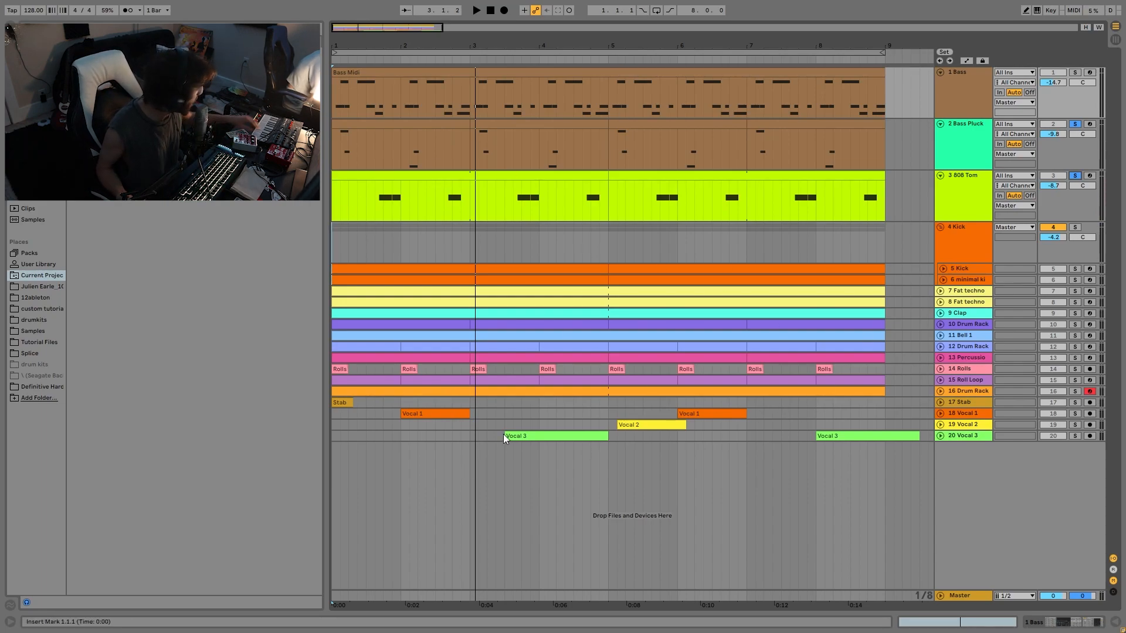
pyautogui.press('space')
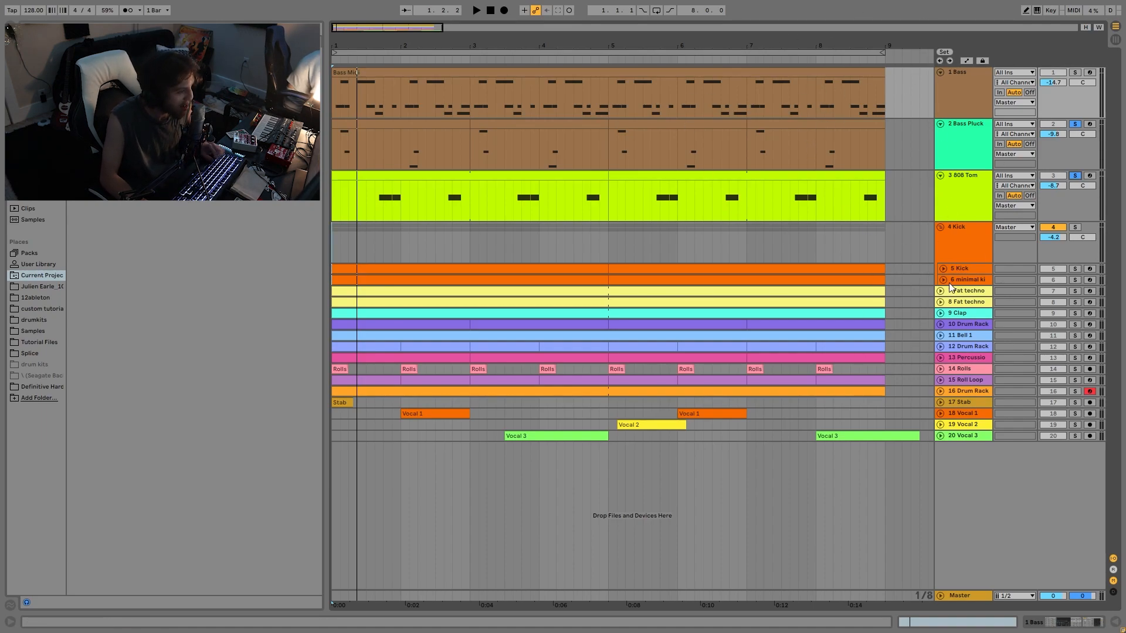
pyautogui.press('space')
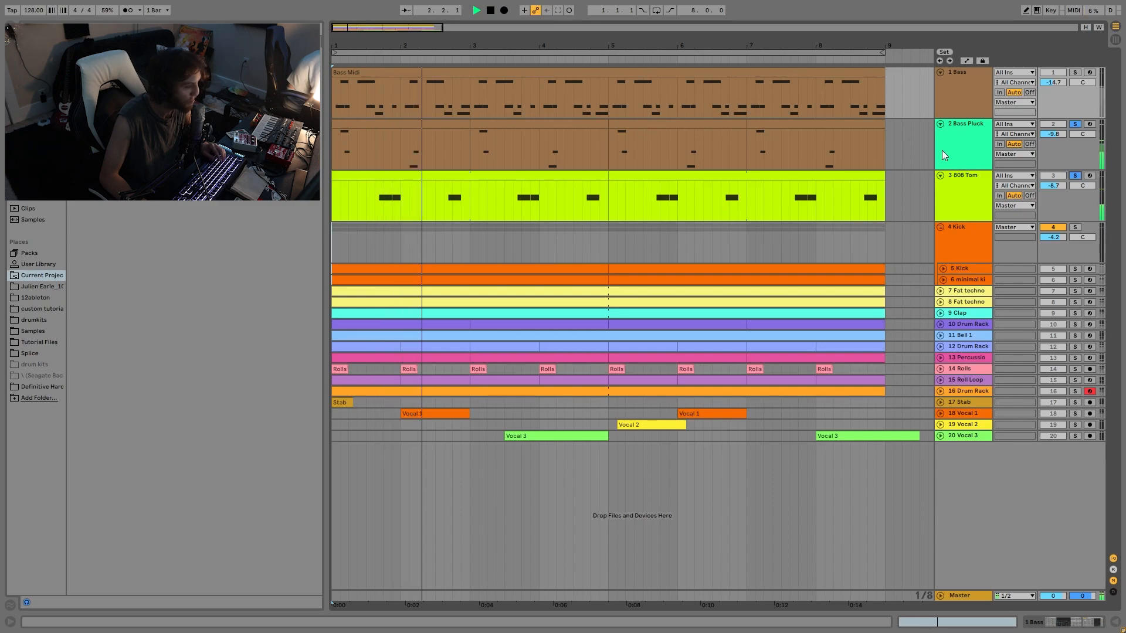
pyautogui.press('space')
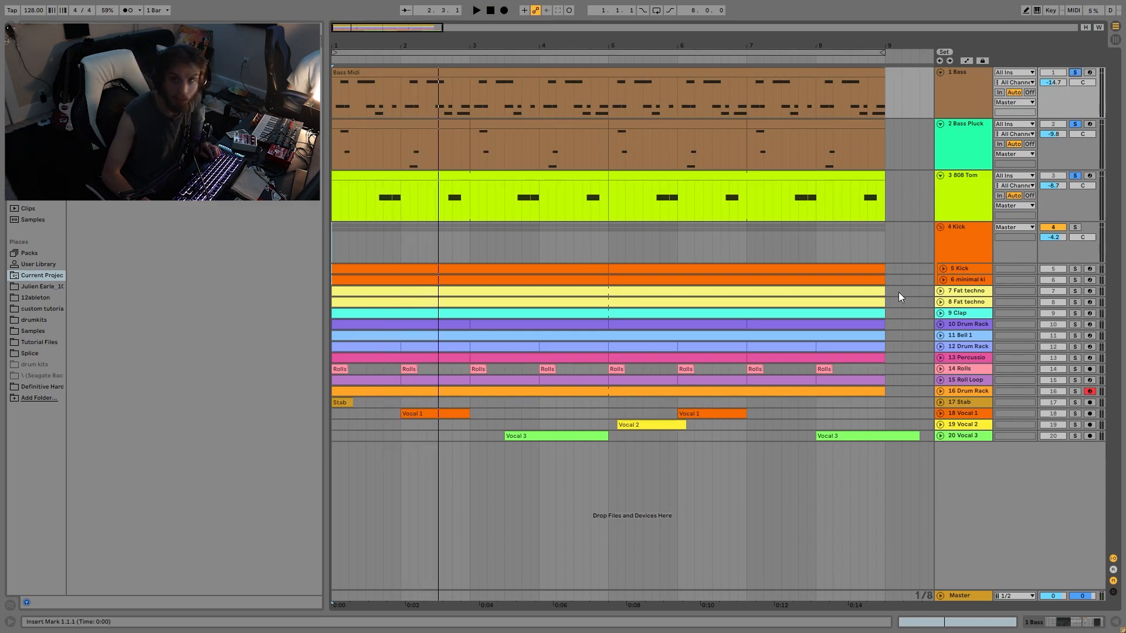
pyautogui.click(949, 161)
pyautogui.click(947, 197)
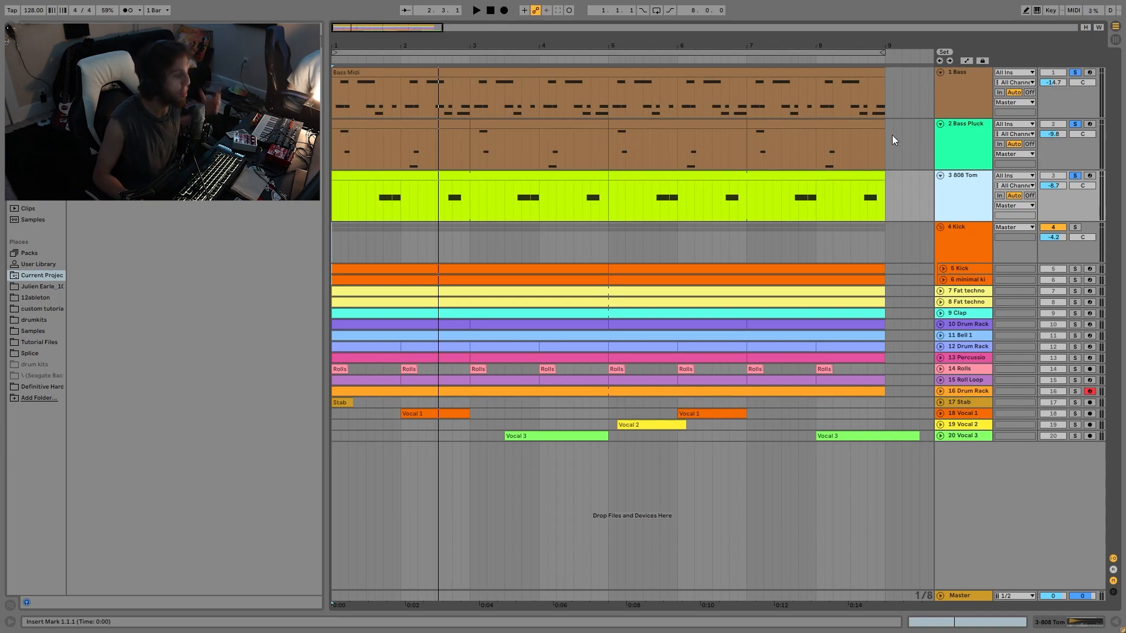
# - Audition the Bass track on its own, together with Bass Pluck, and together with 808 Tom by changing the soloed tracks
pyautogui.click(1074, 124)
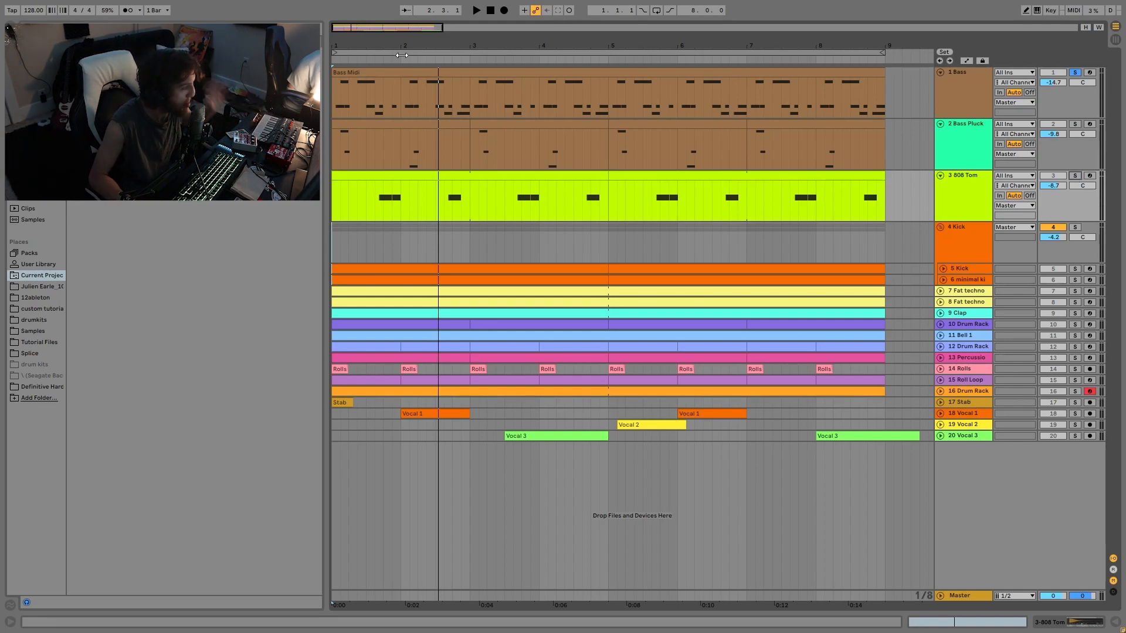
pyautogui.moveTo(348, 50); pyautogui.dragTo(352, 73)
pyautogui.press('space')
pyautogui.press('space')
pyautogui.keyDown('ctrl'); pyautogui.click(1075, 125); pyautogui.keyUp('ctrl')
pyautogui.press('space')
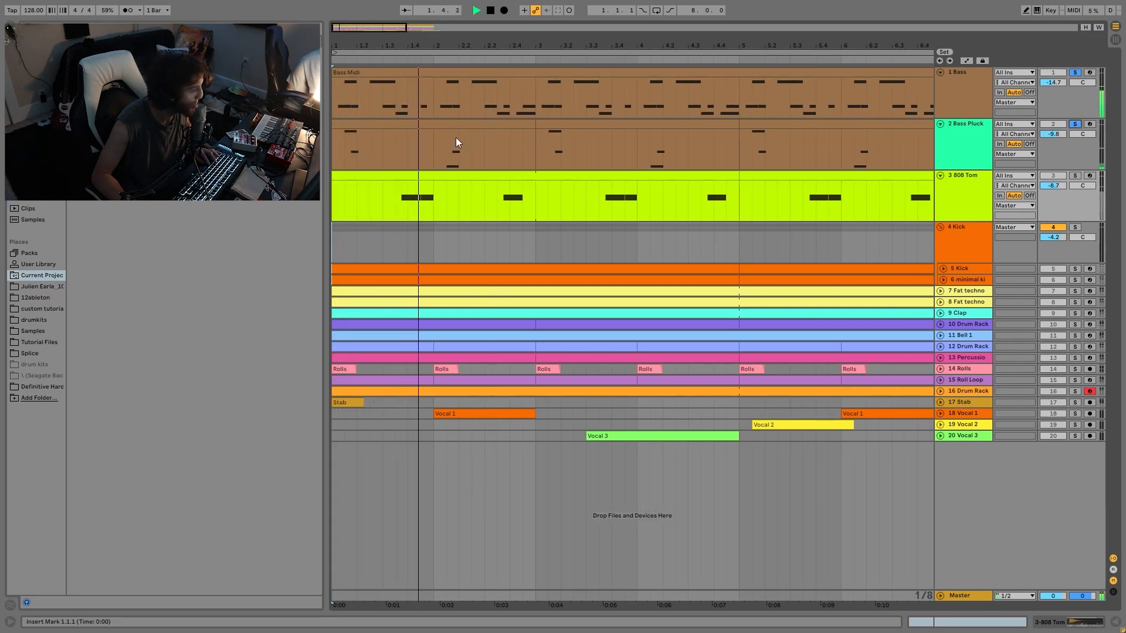
pyautogui.keyDown('ctrl'); pyautogui.click(1075, 175); pyautogui.keyUp('ctrl')
pyautogui.keyDown('ctrl'); pyautogui.click(1076, 124); pyautogui.keyUp('ctrl')
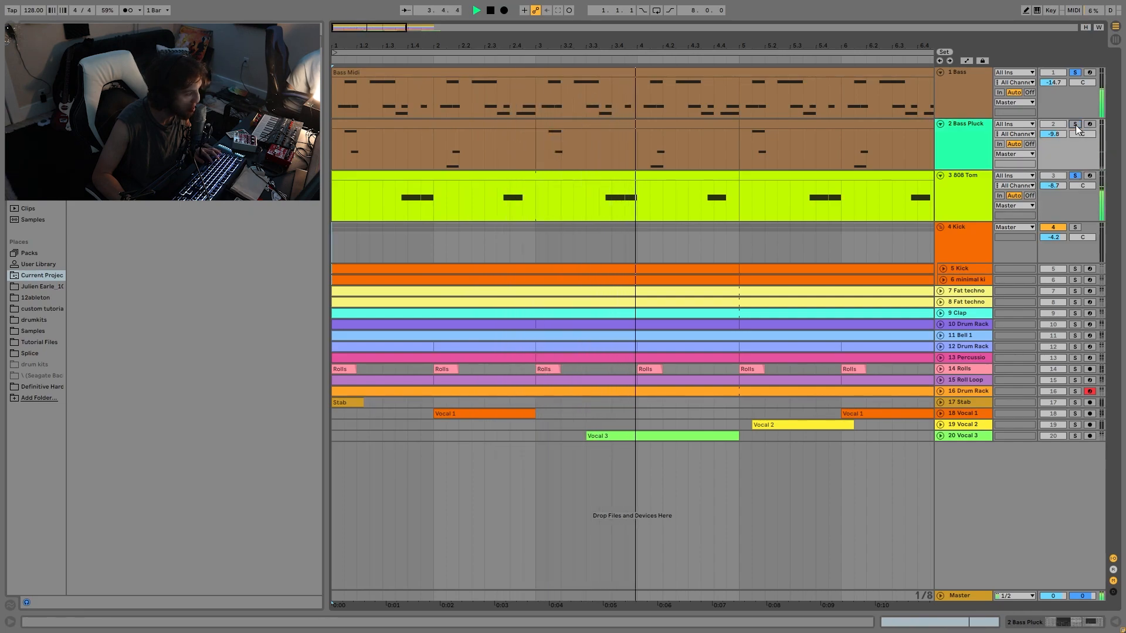
pyautogui.press('space')
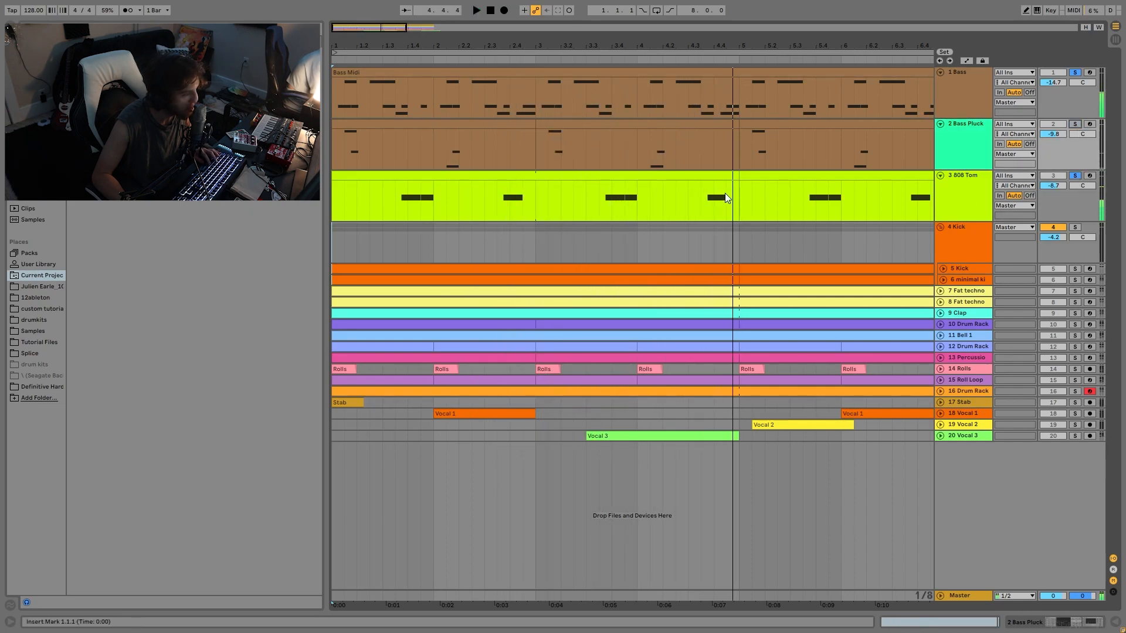
# - Solo only the Bass track, select the F#2 notes in its Bass Midi clip and play the pattern
pyautogui.click(1075, 72)
pyautogui.doubleClick(827, 72)
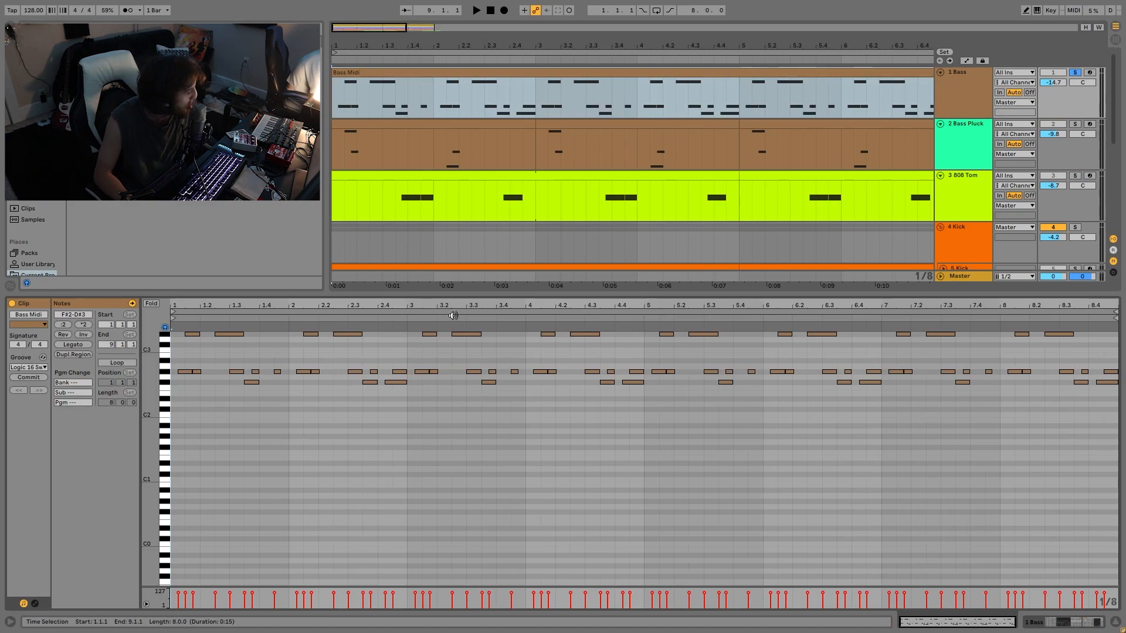
pyautogui.click(168, 373)
pyautogui.click(164, 382)
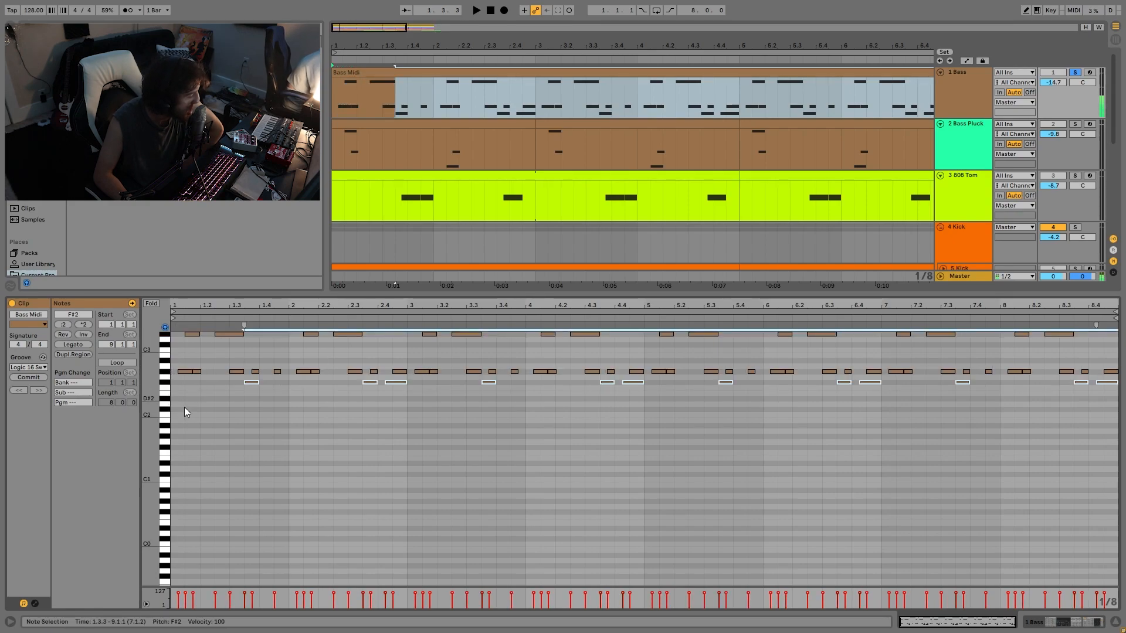
pyautogui.press('space')
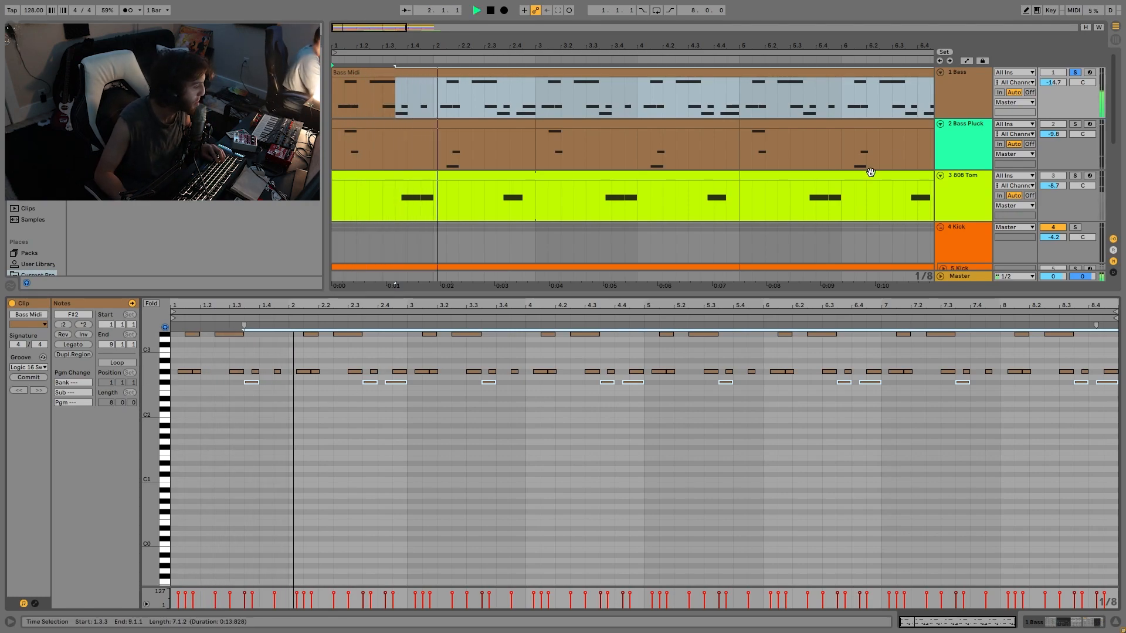
pyautogui.click(950, 104)
pyautogui.press('space')
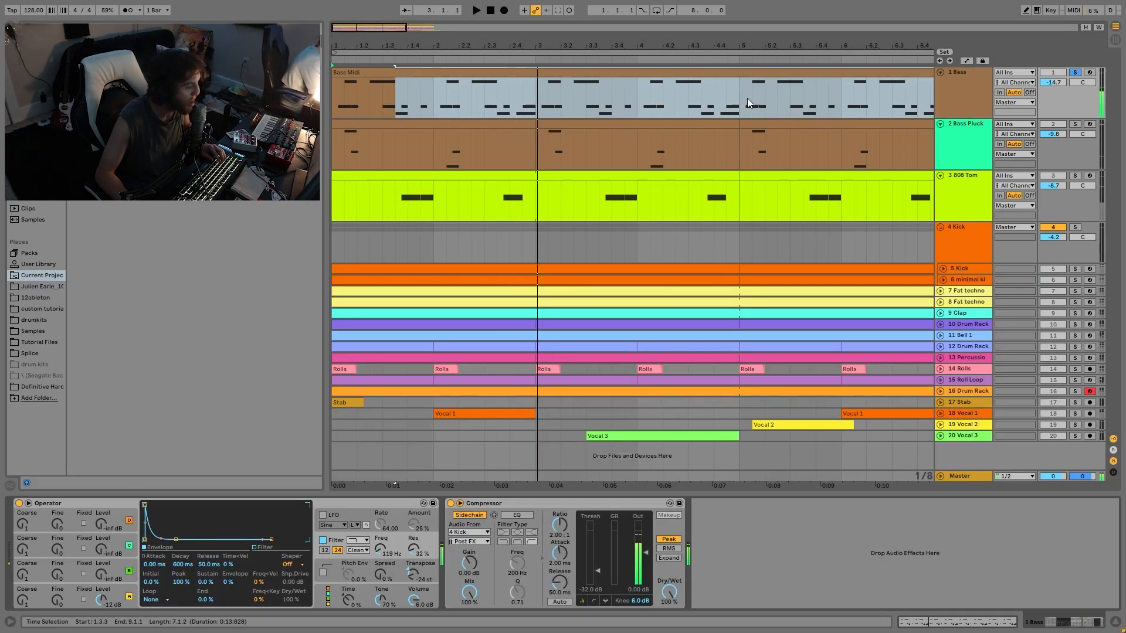
# - Reopen the Bass Midi clip and follow its notes during playback from the start
pyautogui.doubleClick(682, 73)
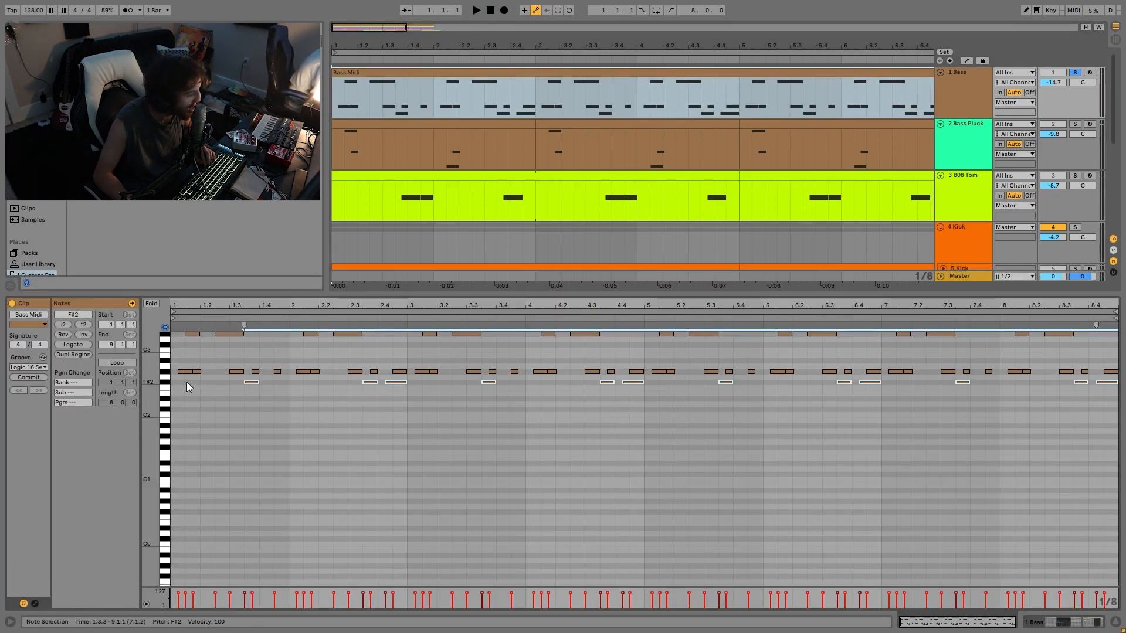
pyautogui.press('space')
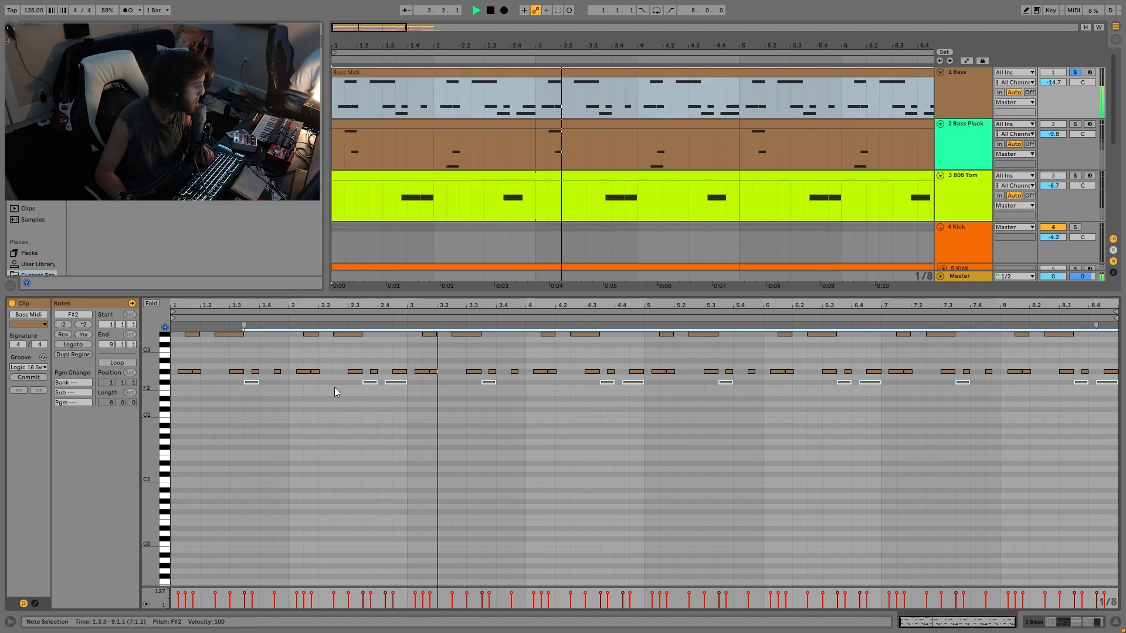
pyautogui.press('space')
# - Examine oscillator A and the filter in the Bass track's Operator, switching the filter off and back on during playback
pyautogui.click(945, 103)
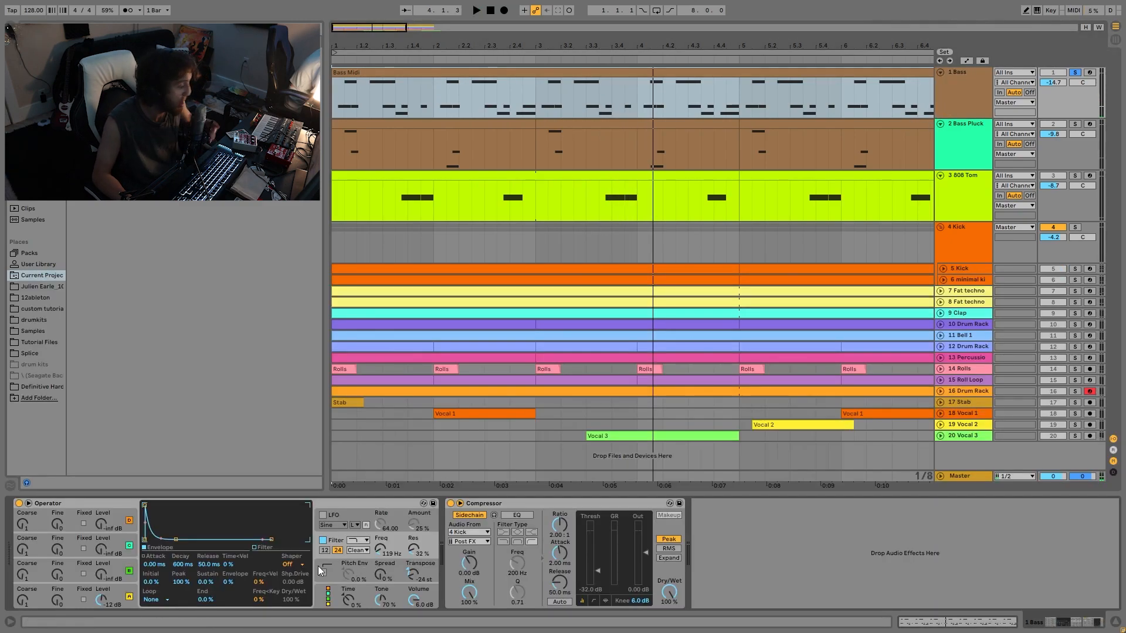
pyautogui.click(118, 585)
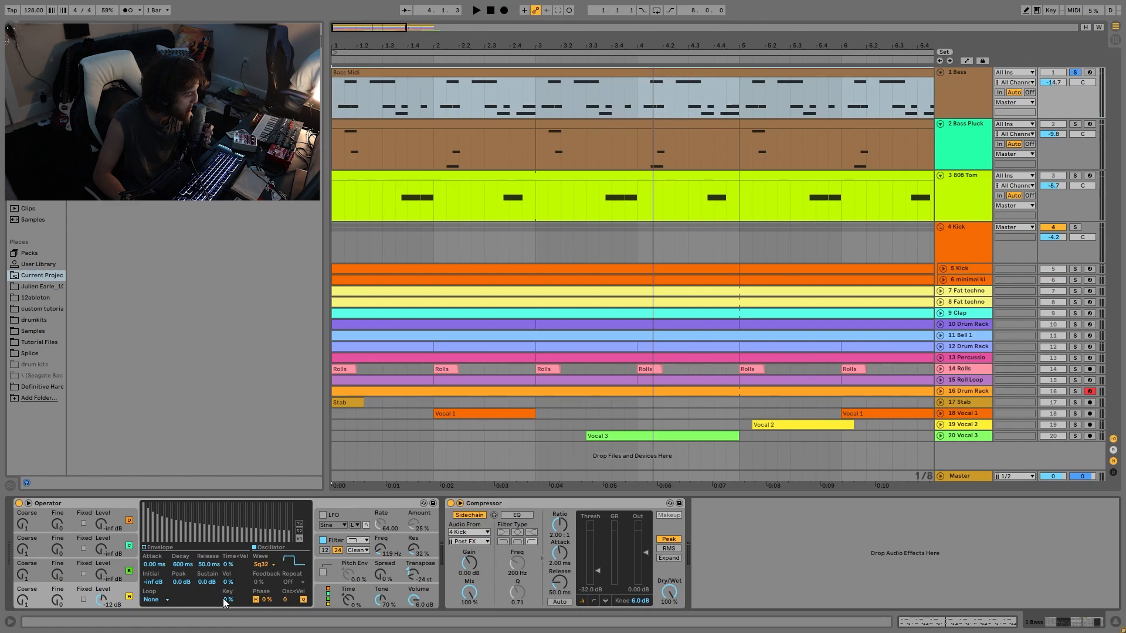
pyautogui.click(322, 546)
pyautogui.press('space')
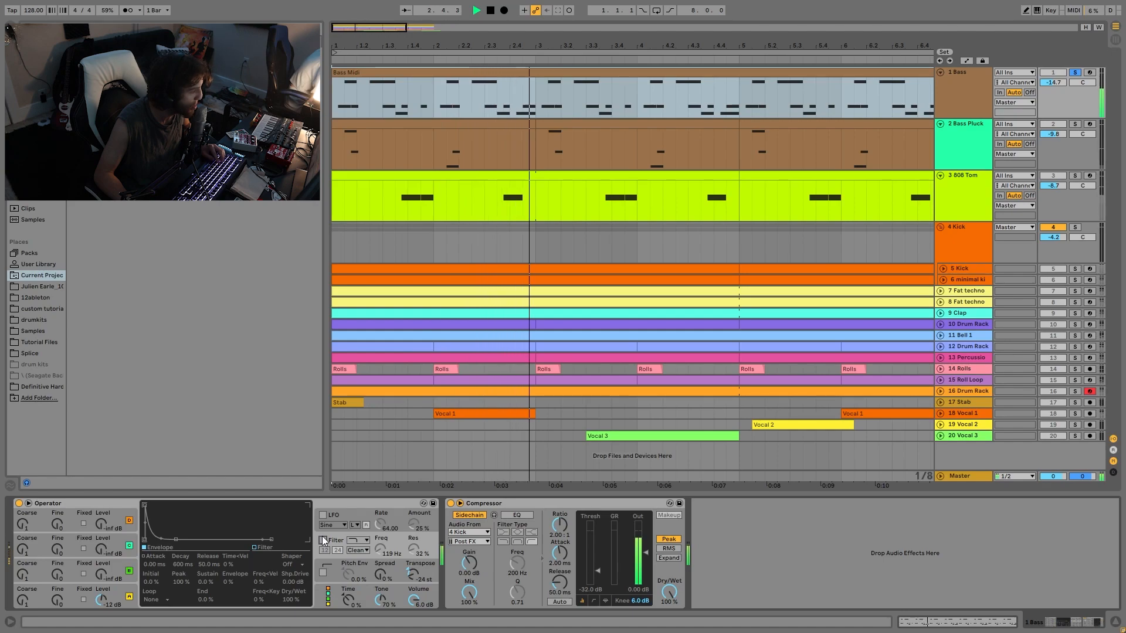
pyautogui.click(324, 540)
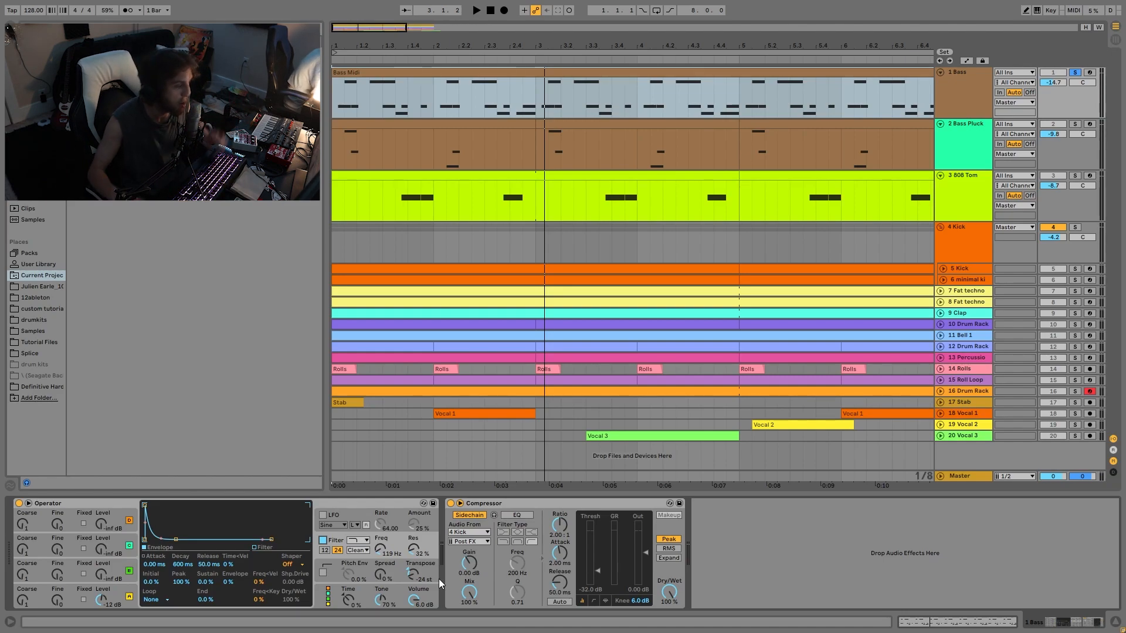
# - Play the soloed Bass track from the start several times with Operator's filter enabled
pyautogui.press('space')
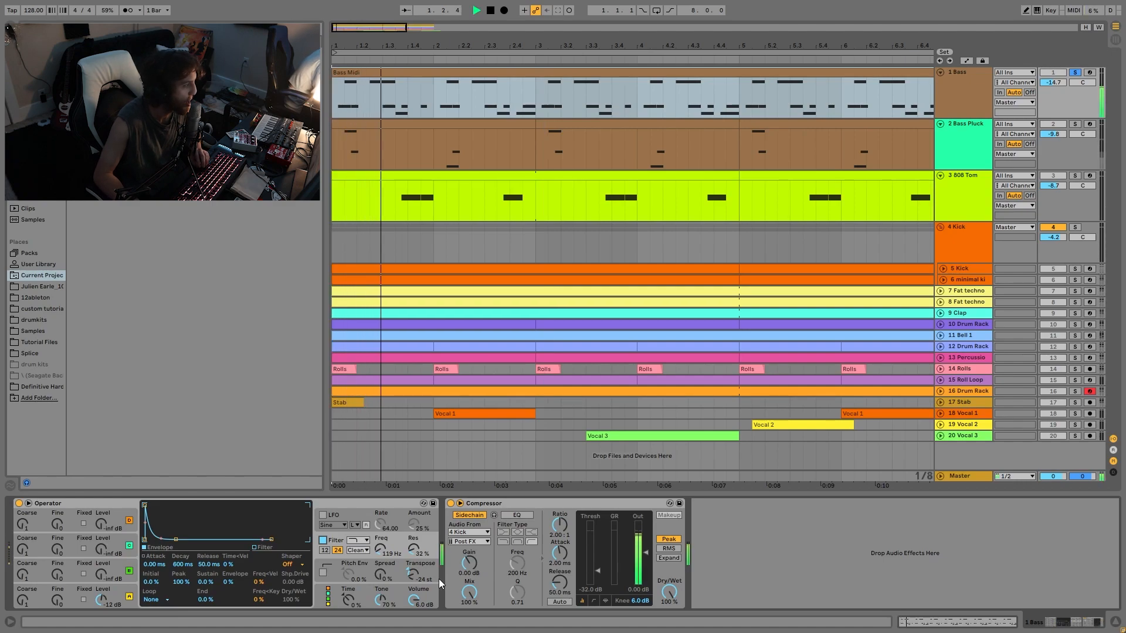
pyautogui.press('space')
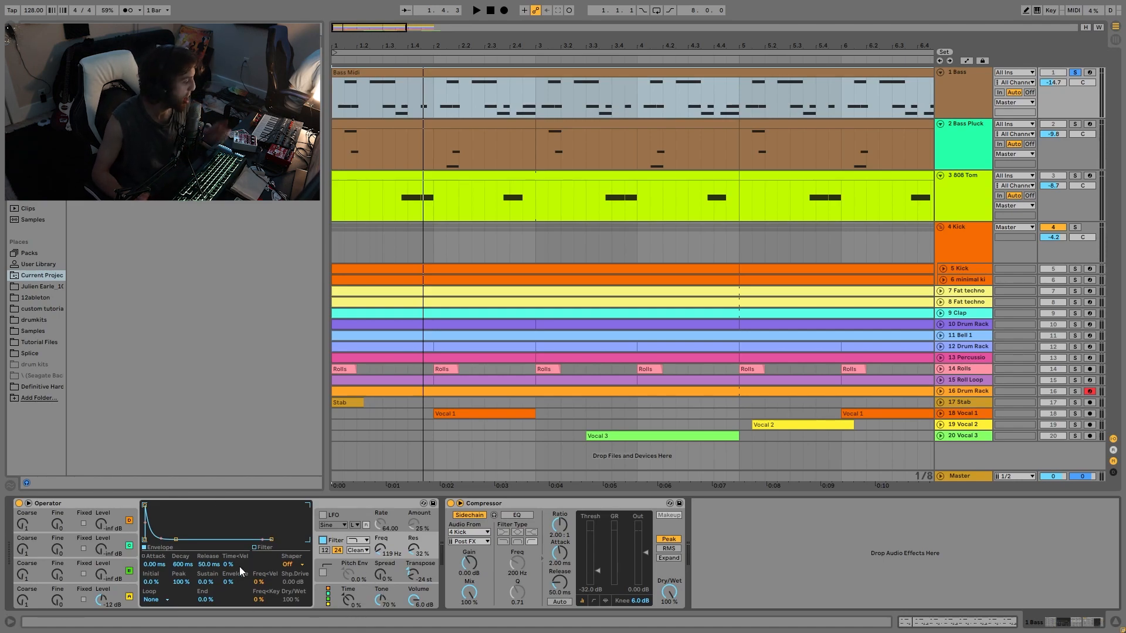
pyautogui.press('space')
pyautogui.press('space')
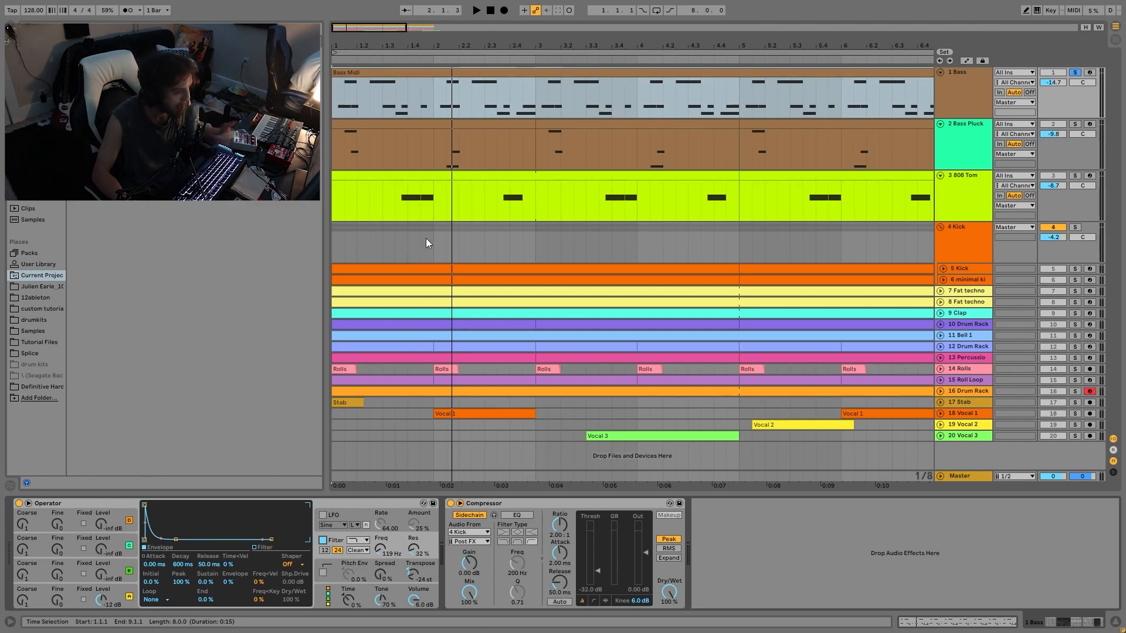
pyautogui.press('space')
pyautogui.press('space')
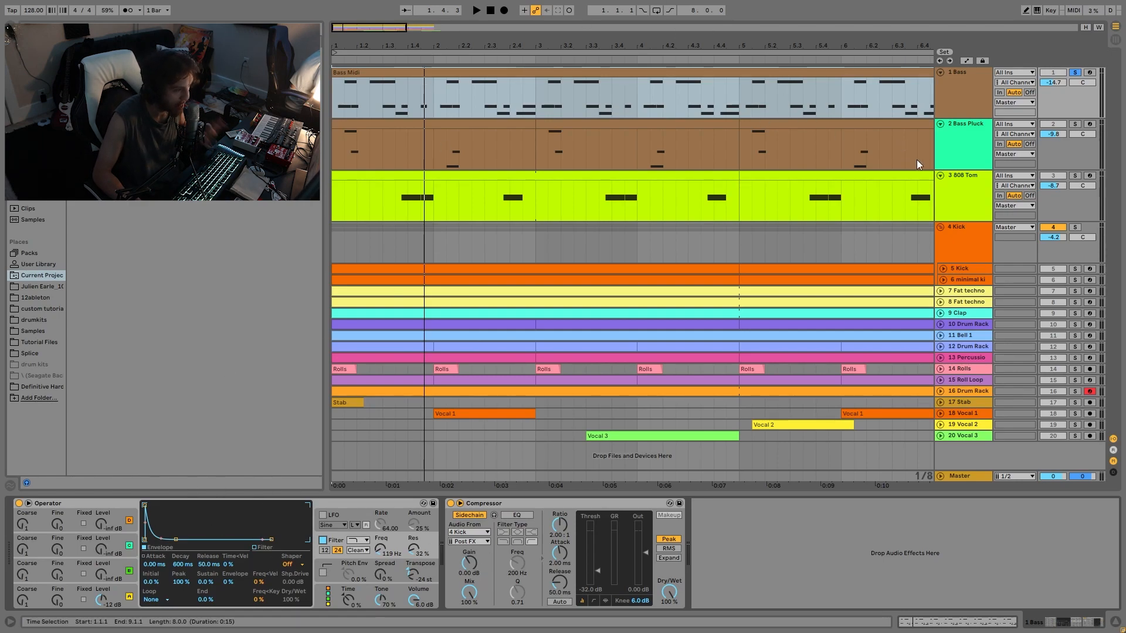
# - Solo the Bass Pluck track, examine its Operator's oscillator A and filter envelope, and play it from the start
pyautogui.click(951, 146)
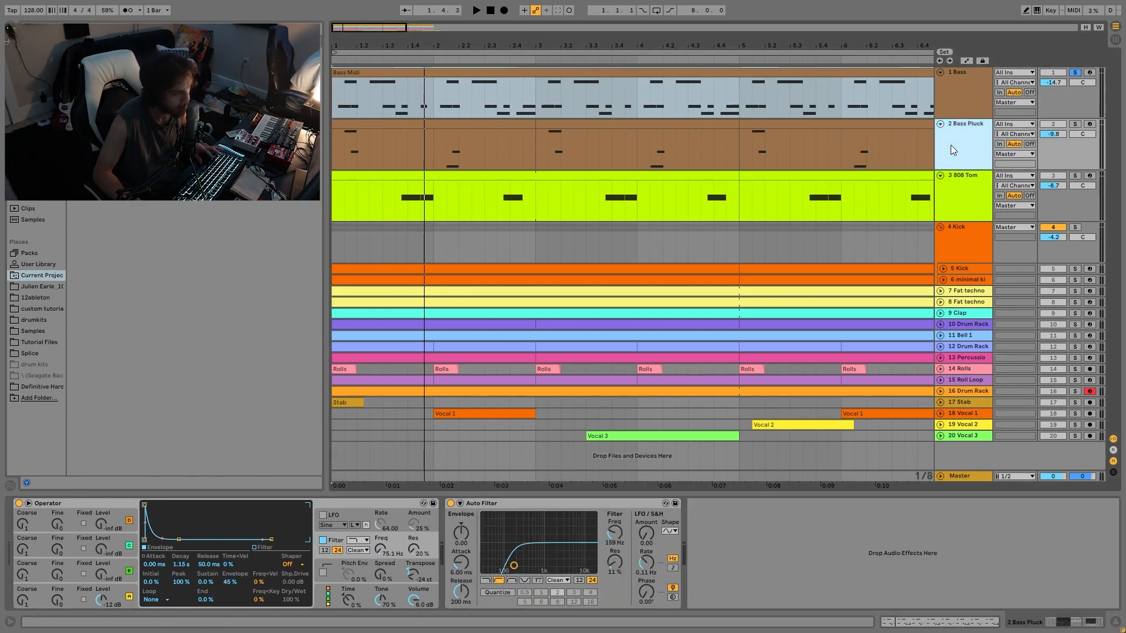
pyautogui.click(1076, 125)
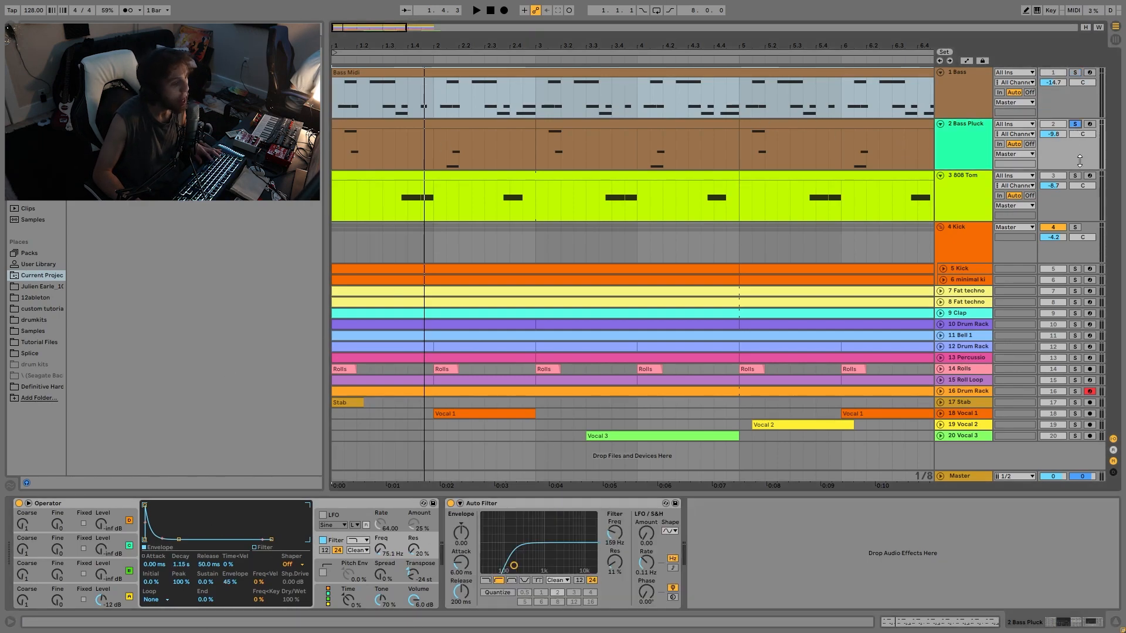
pyautogui.click(104, 597)
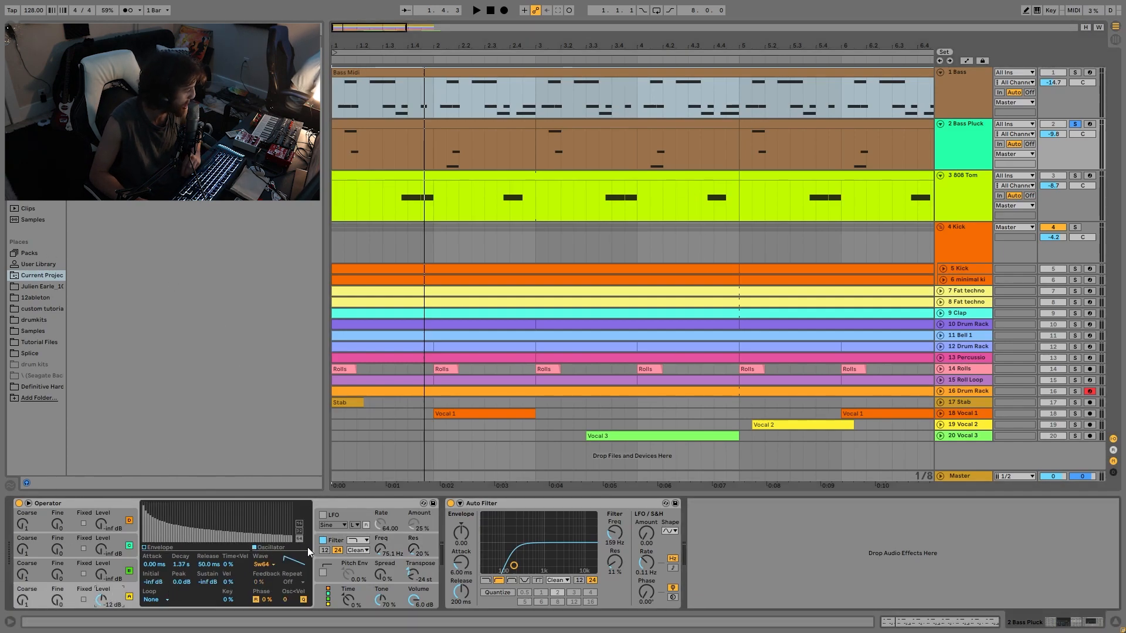
pyautogui.click(327, 542)
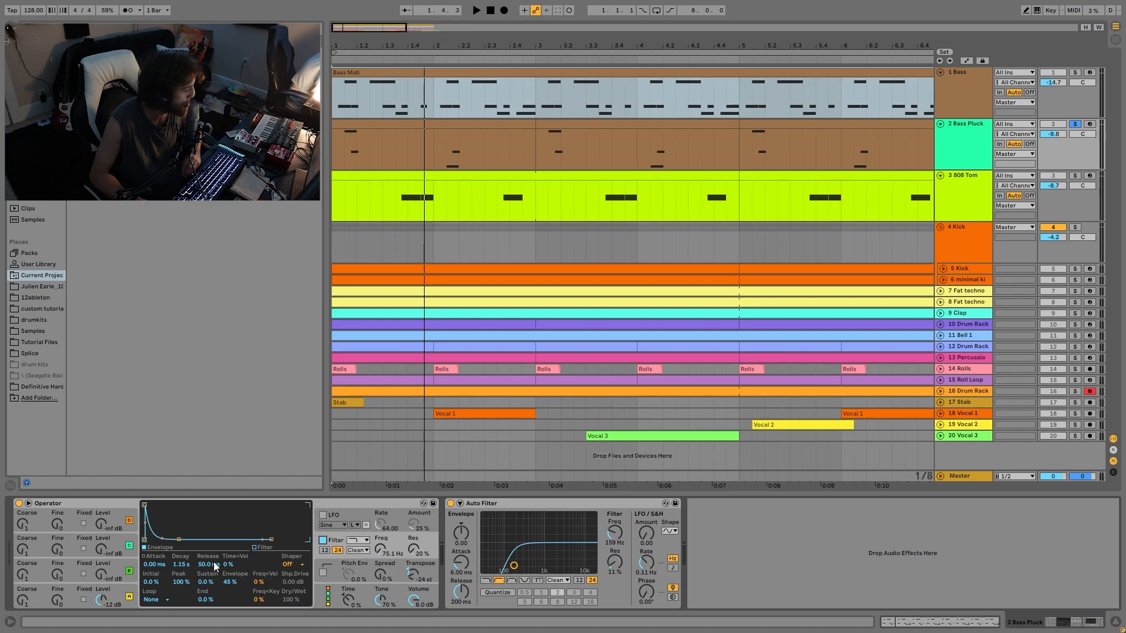
pyautogui.press('space')
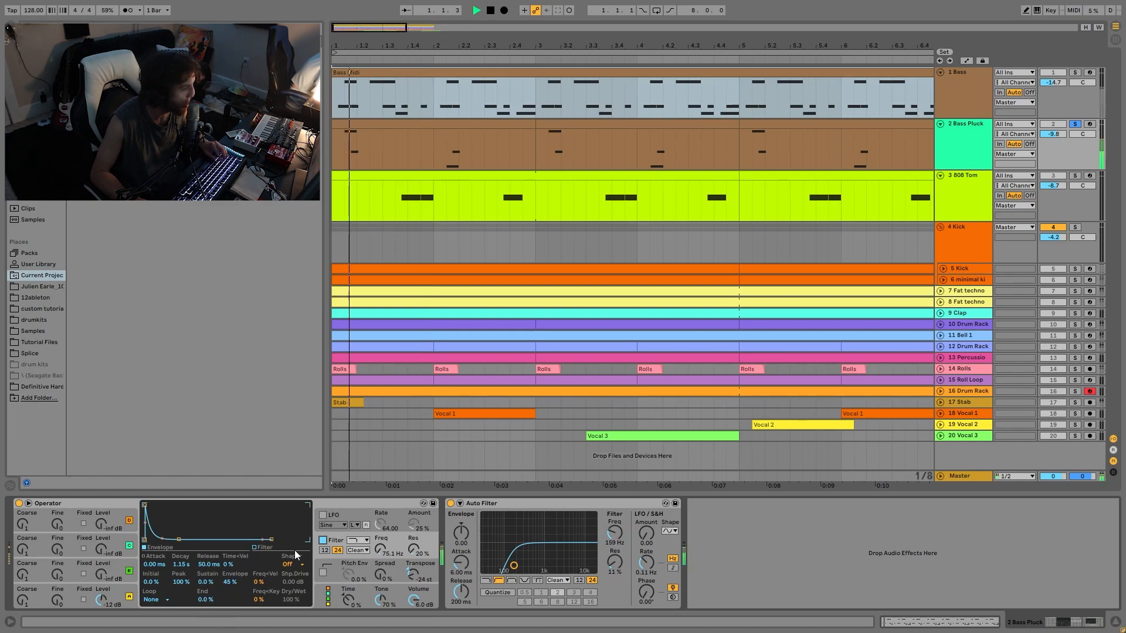
pyautogui.press('space')
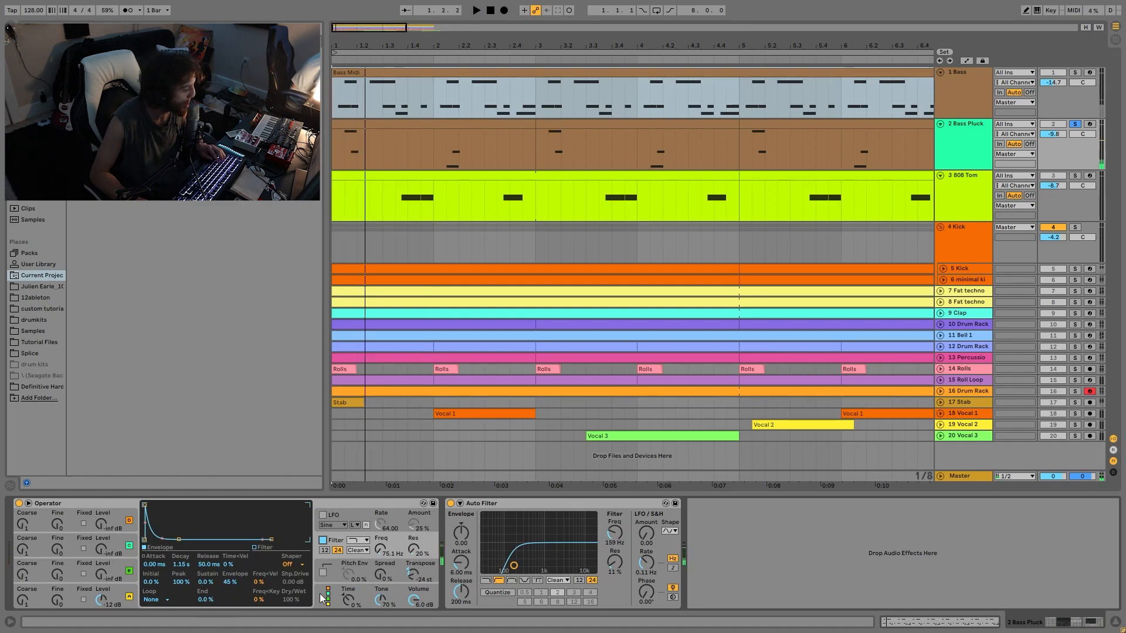
# - Compare Operator's global and pitch envelope glide settings on the Bass and Bass Pluck tracks, and audition Bass Pluck
pyautogui.click(944, 107)
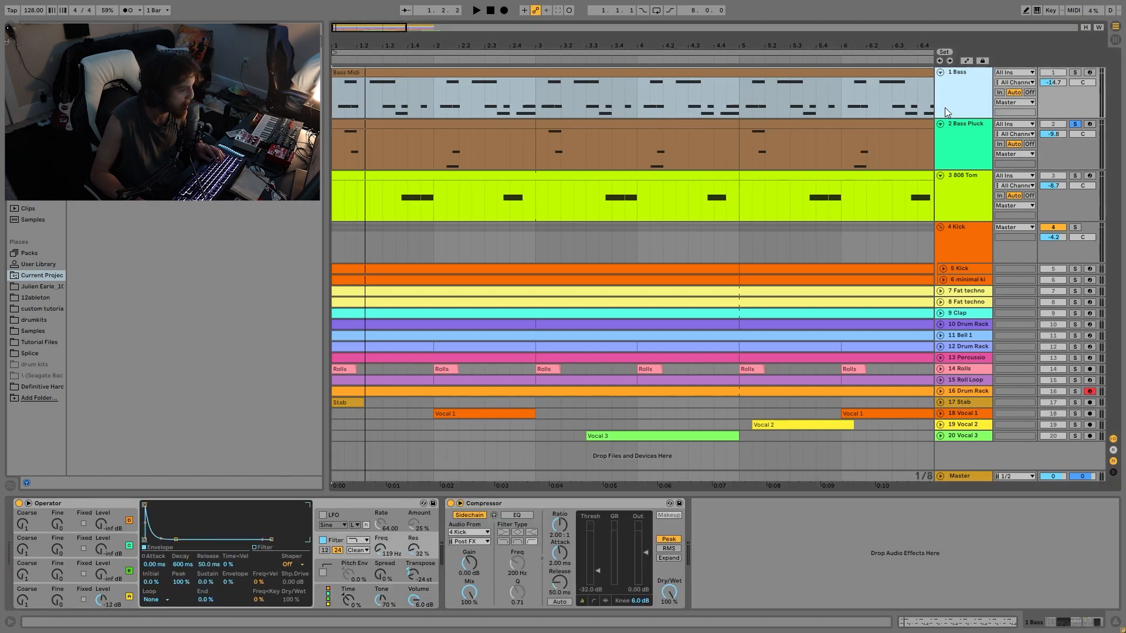
pyautogui.click(328, 603)
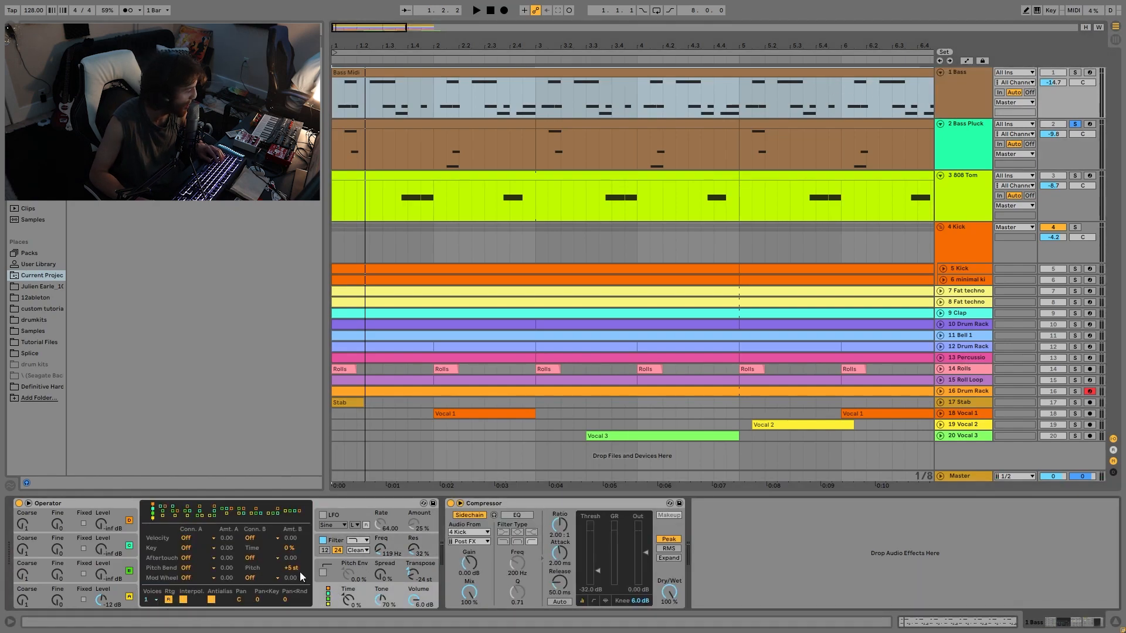
pyautogui.click(343, 568)
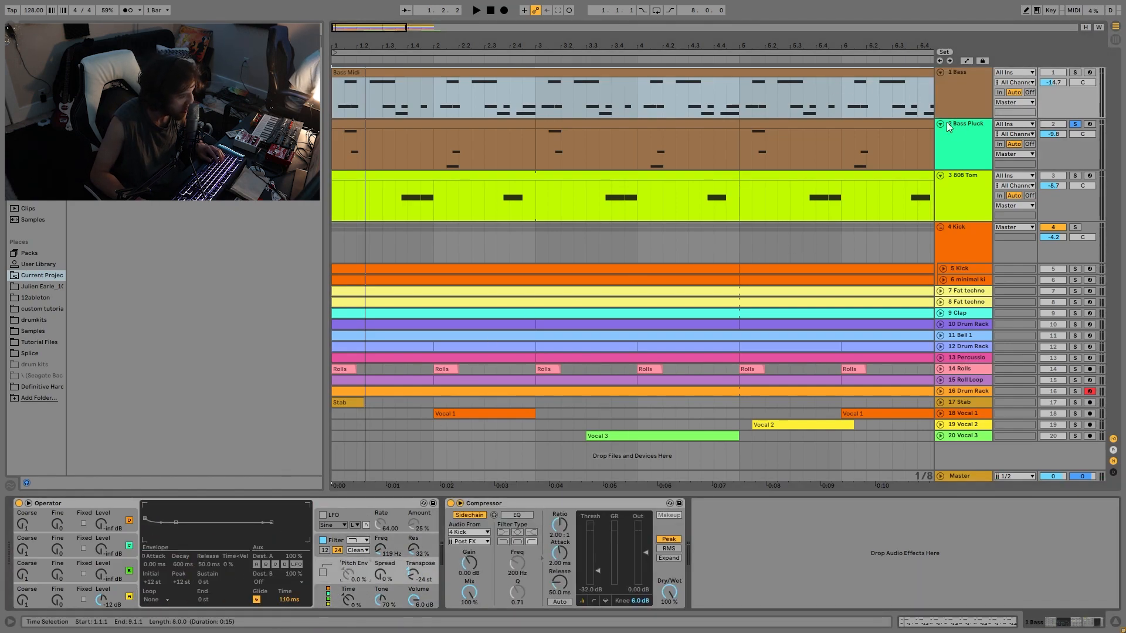
pyautogui.click(955, 138)
pyautogui.click(327, 575)
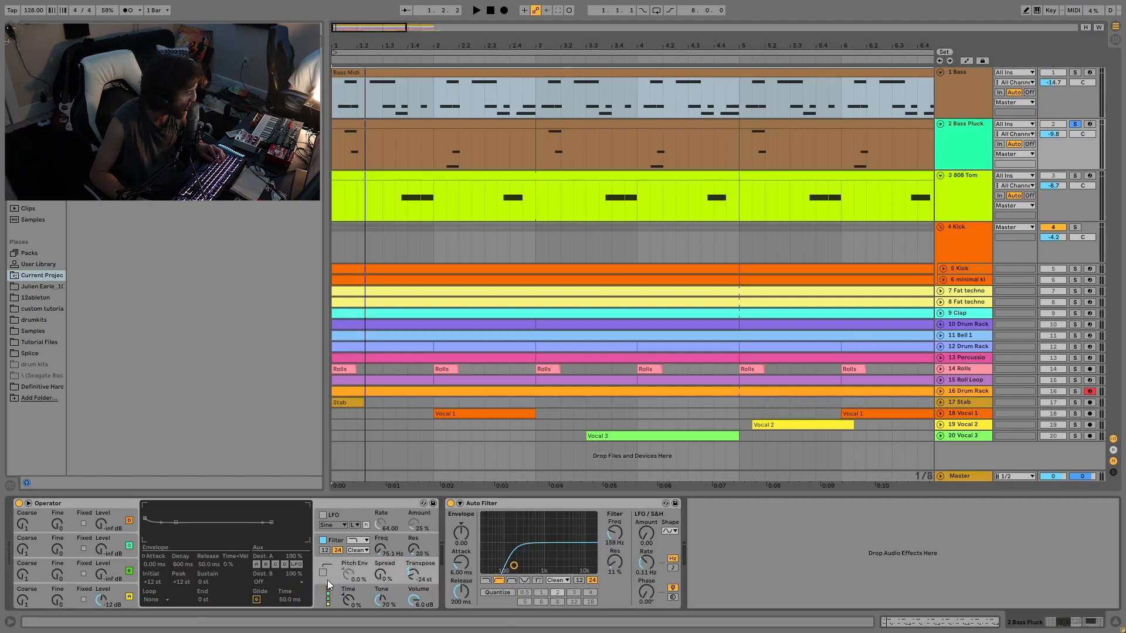
pyautogui.press('space')
pyautogui.press('space')
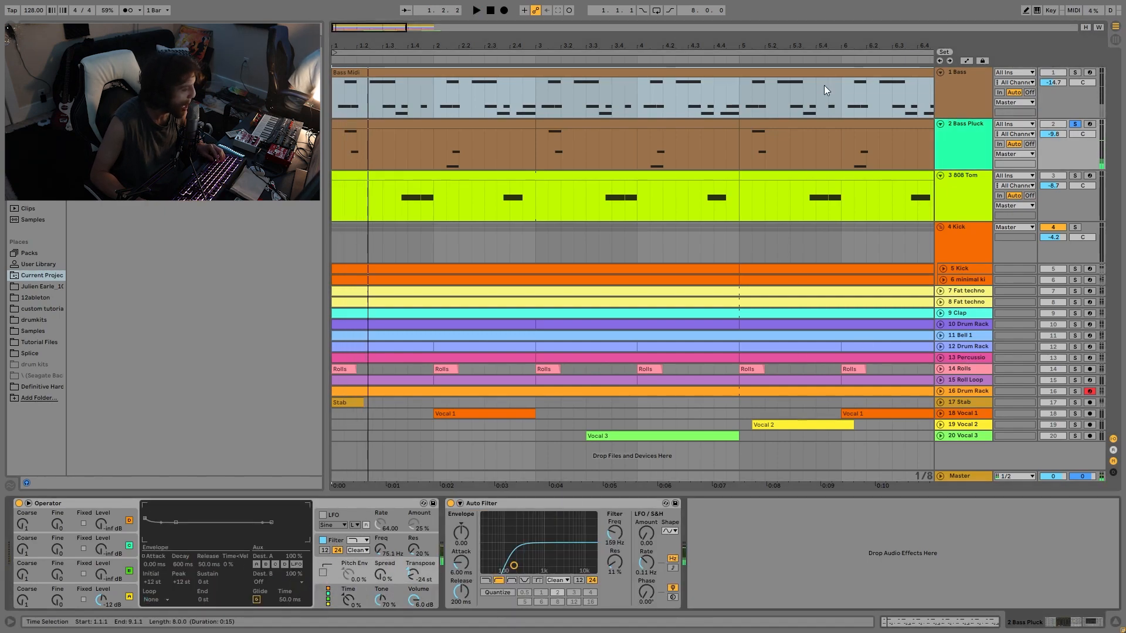
# - Open the Bass and Bass Pluck clips together in the note editor and compare their notes in bars 1 and 2
pyautogui.click(370, 126)
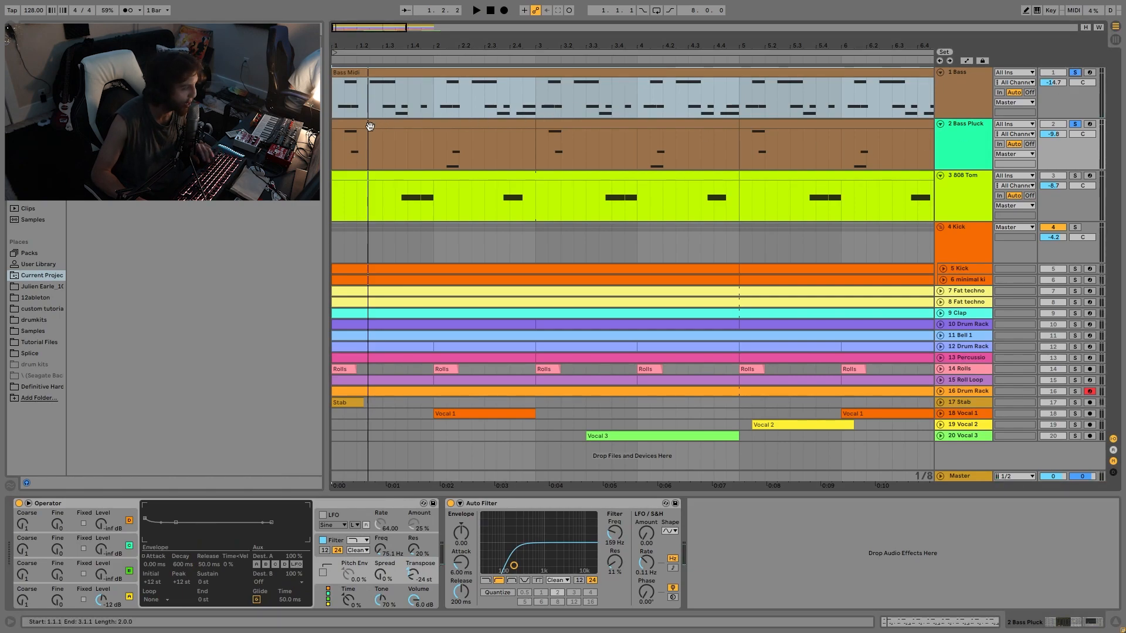
pyautogui.doubleClick(369, 126)
pyautogui.click(366, 72)
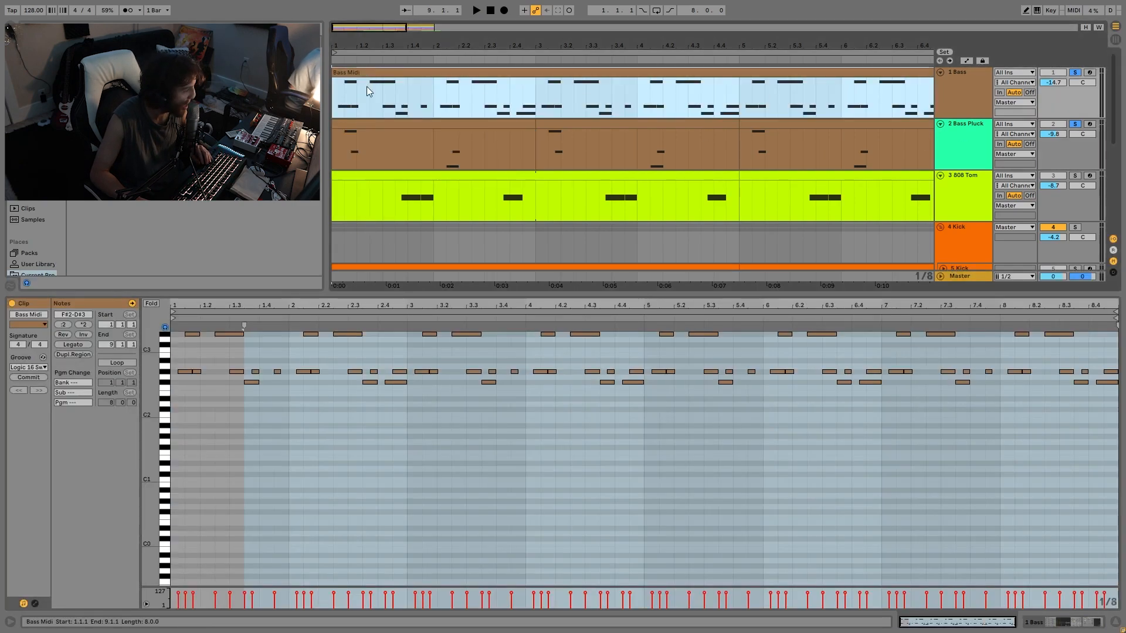
pyautogui.keyDown('shift'); pyautogui.click(375, 124); pyautogui.keyUp('shift')
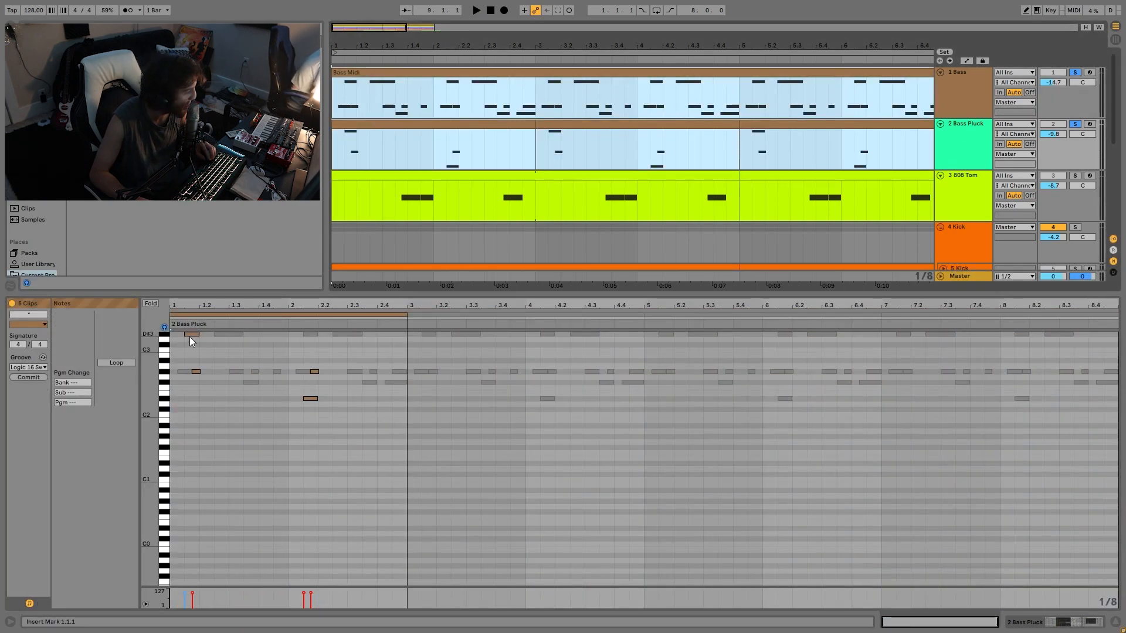
pyautogui.click(189, 336)
pyautogui.click(180, 370)
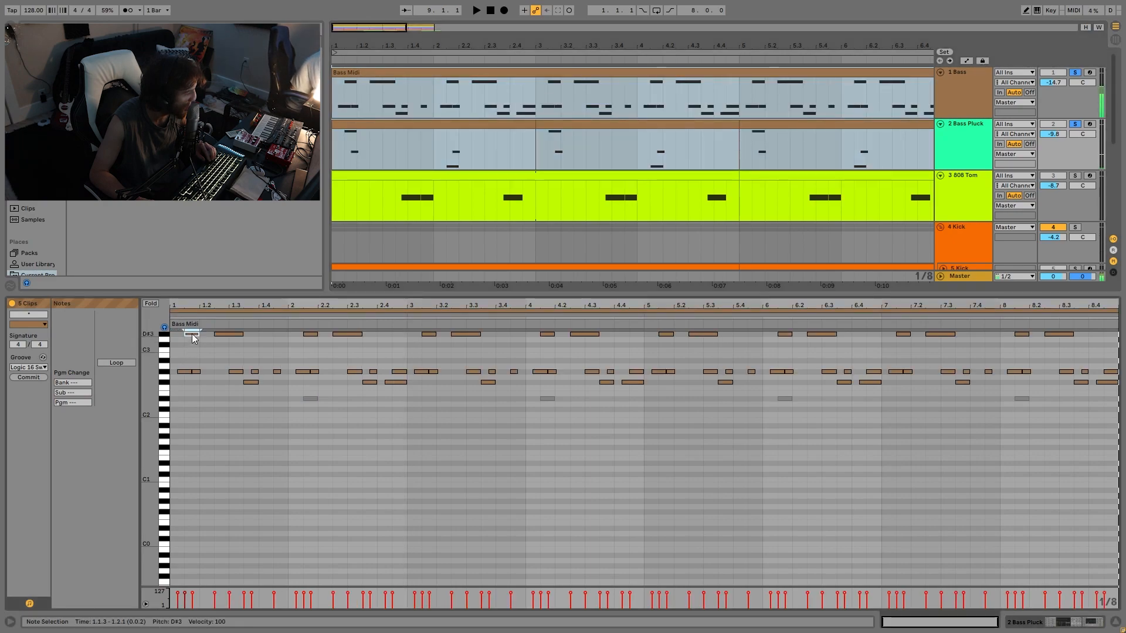
pyautogui.click(308, 398)
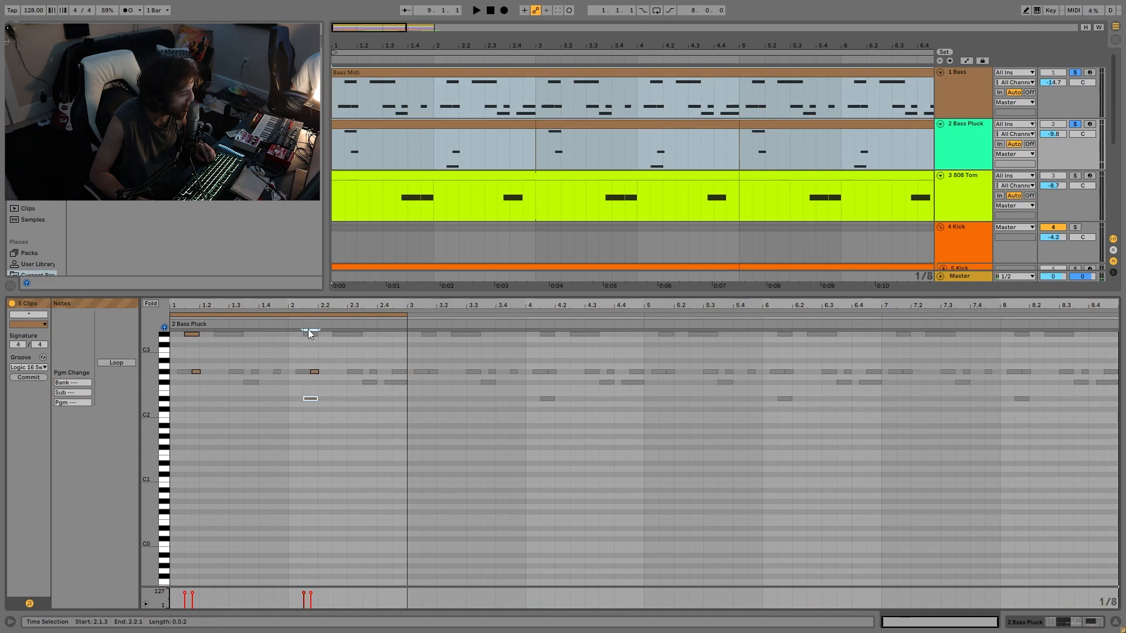
pyautogui.hotkey('shift', 'Up')
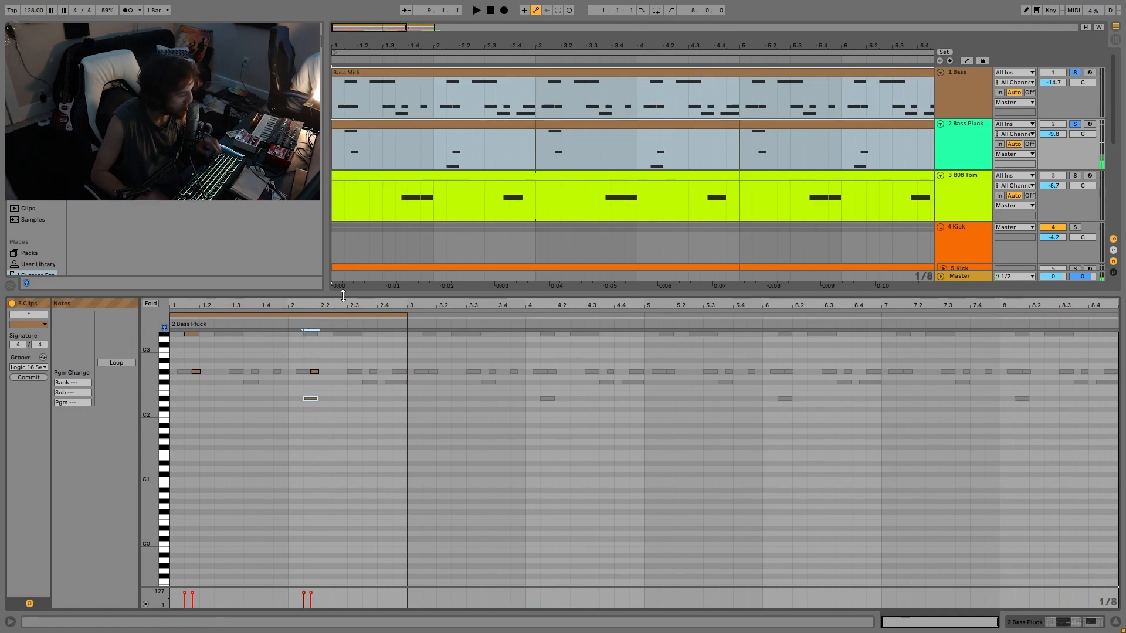
# - Show the 808 Tom track's sampler, solo the track and play it from the start
pyautogui.click(972, 199)
pyautogui.click(1076, 176)
pyautogui.press('space')
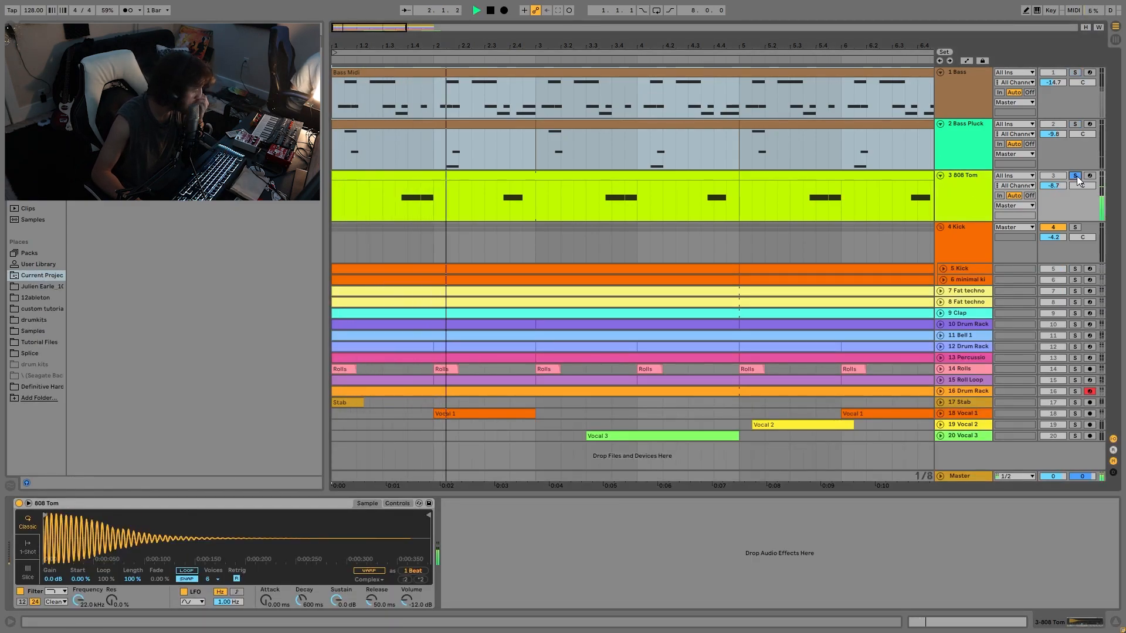
pyautogui.press('space')
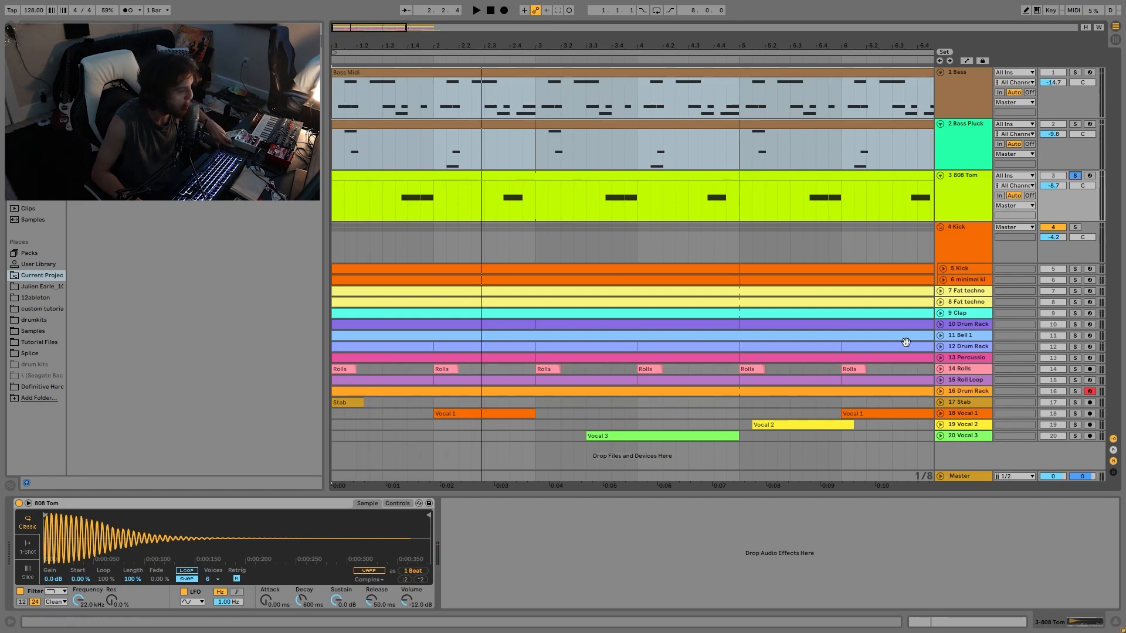
# - Play the 808 Tom from the start and add the Bass track to the solo during playback
pyautogui.press('space')
pyautogui.keyDown('ctrl'); pyautogui.click(1076, 73); pyautogui.keyUp('ctrl')
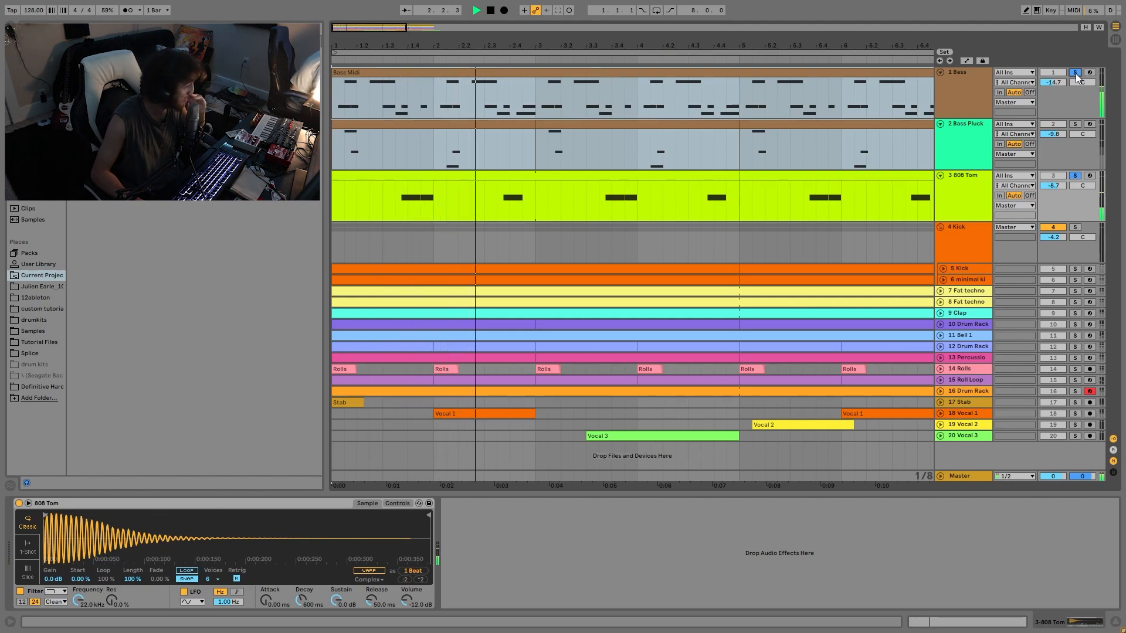
pyautogui.press('space')
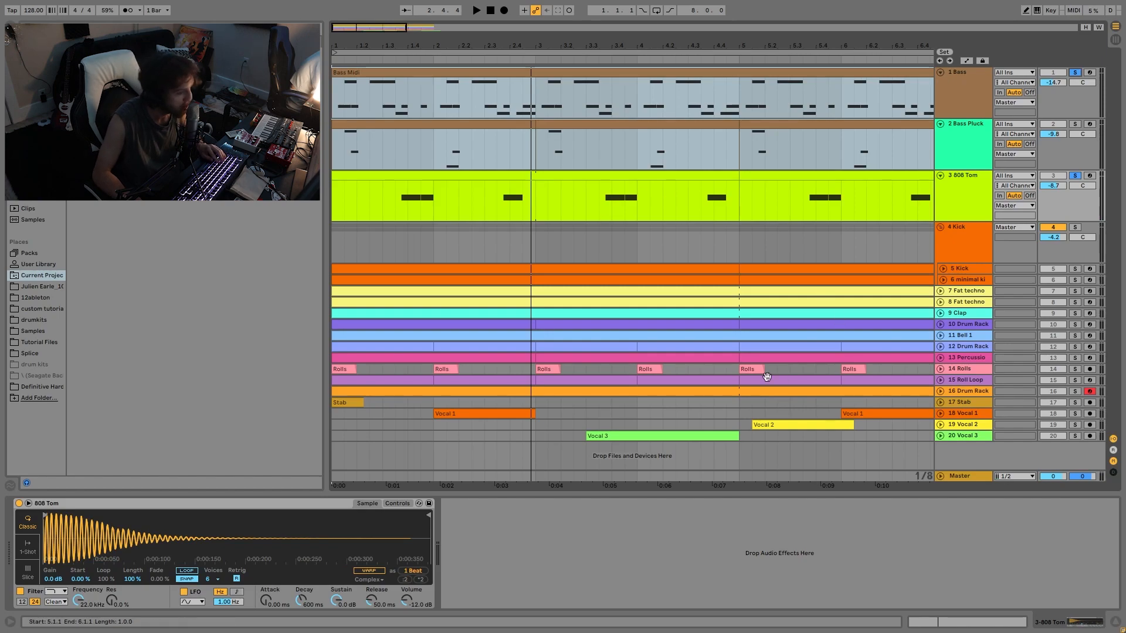
# - Leave only the Bass track soloed, play it from the start and show its Operator and Compressor
pyautogui.click(1077, 125)
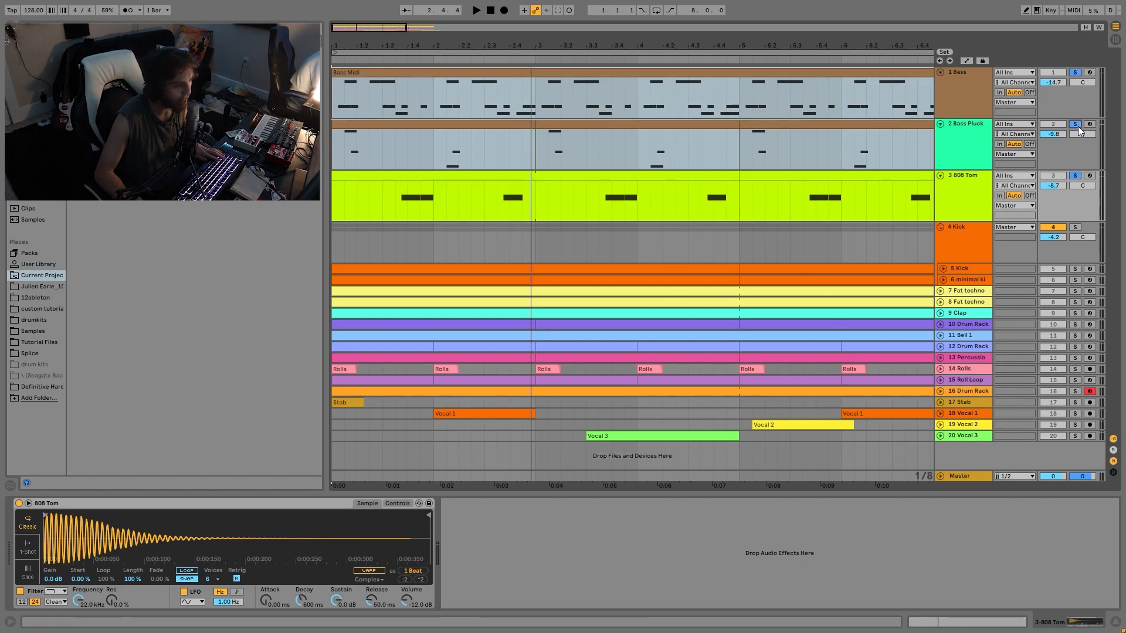
pyautogui.click(1076, 176)
pyautogui.click(1076, 125)
pyautogui.press('space')
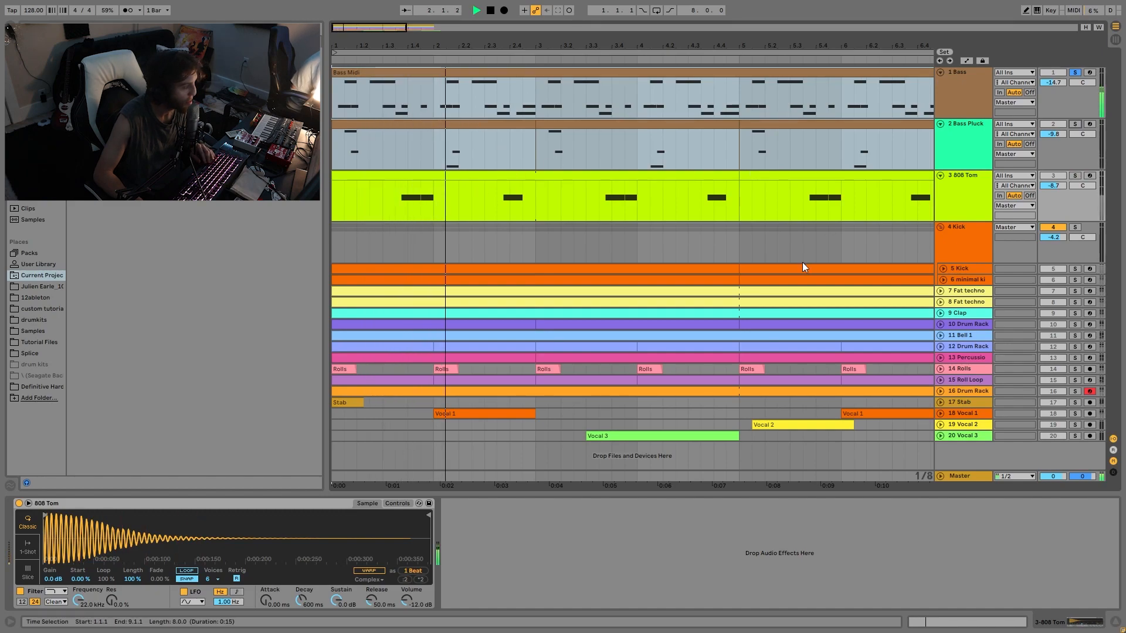
pyautogui.click(963, 108)
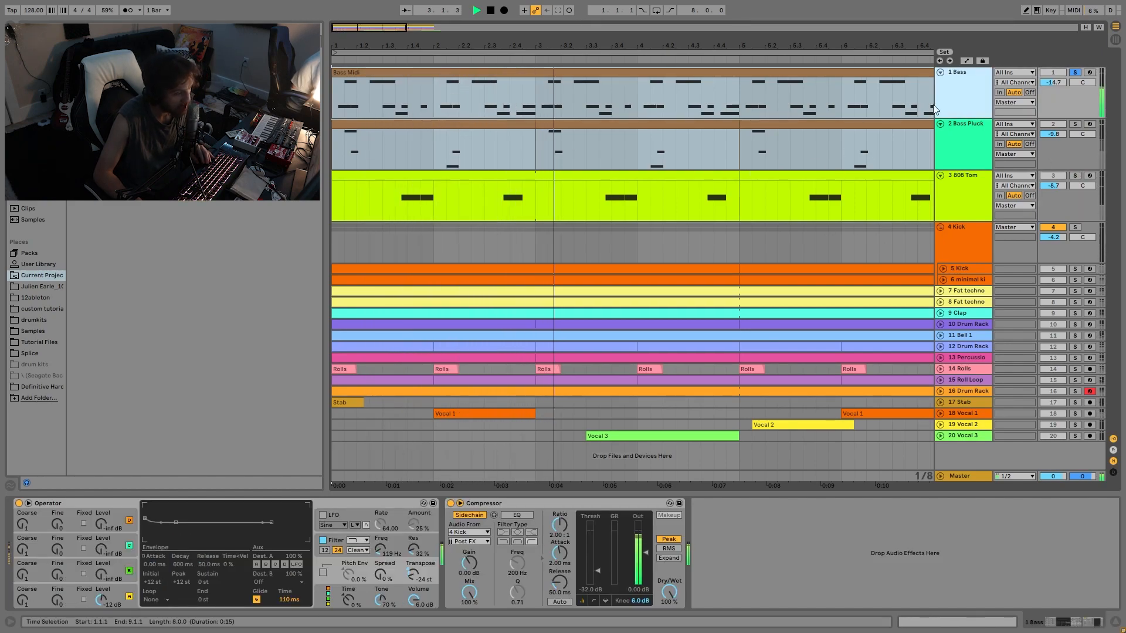
pyautogui.press('space')
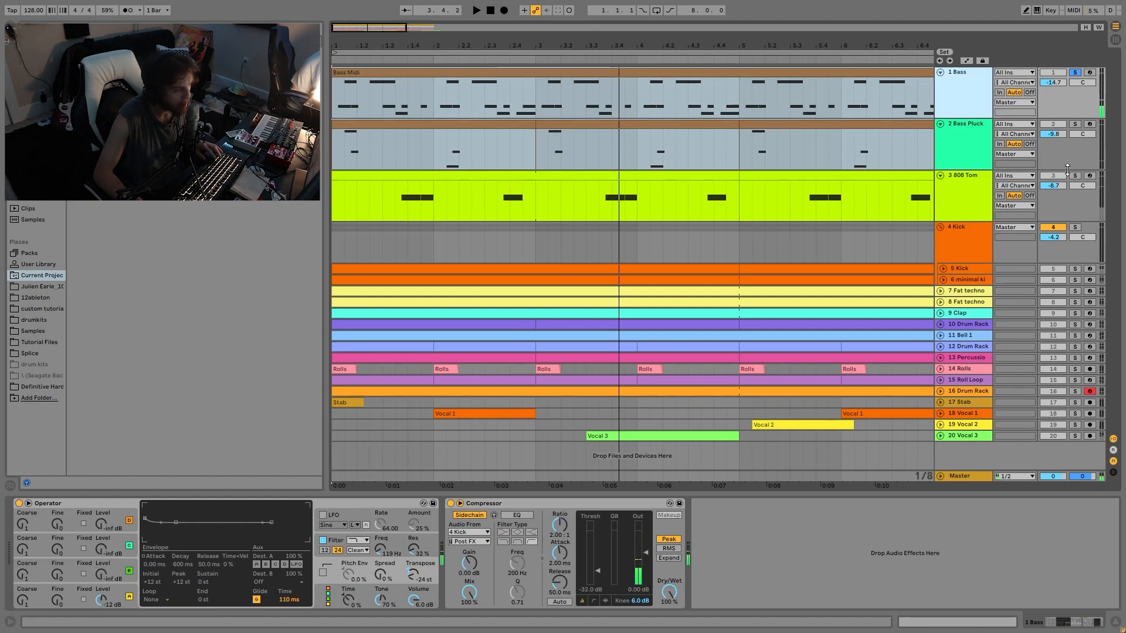
# - Add Bass Pluck and 808 Tom to the Bass solo and audition all three bass layers together
pyautogui.keyDown('ctrl'); pyautogui.click(1078, 125); pyautogui.keyUp('ctrl')
pyautogui.keyDown('ctrl'); pyautogui.click(1078, 177); pyautogui.keyUp('ctrl')
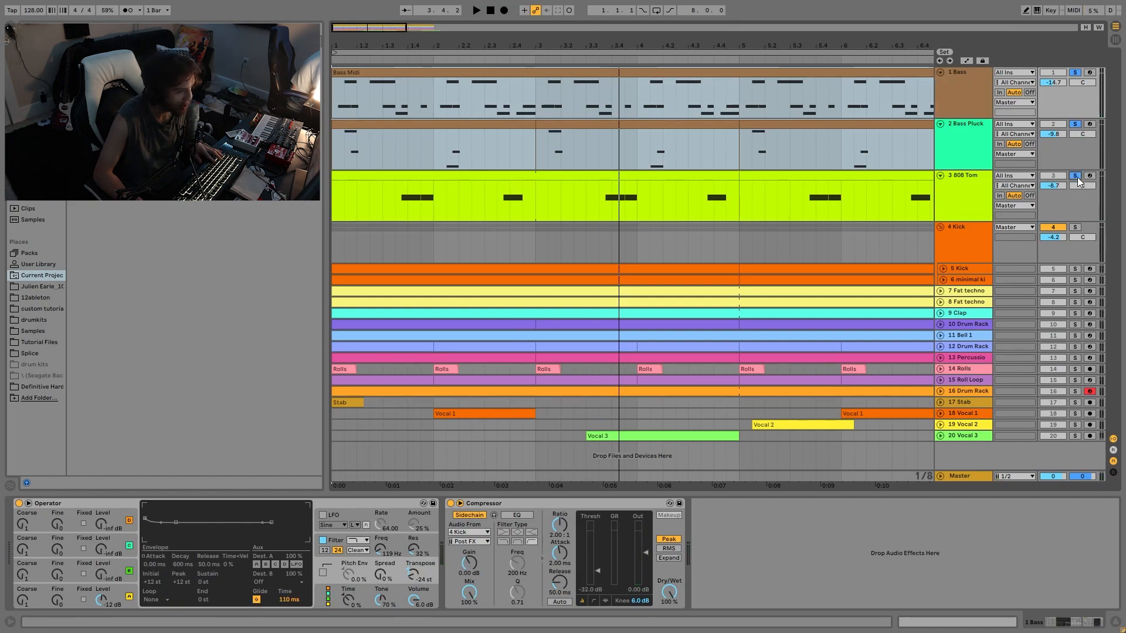
pyautogui.press('space')
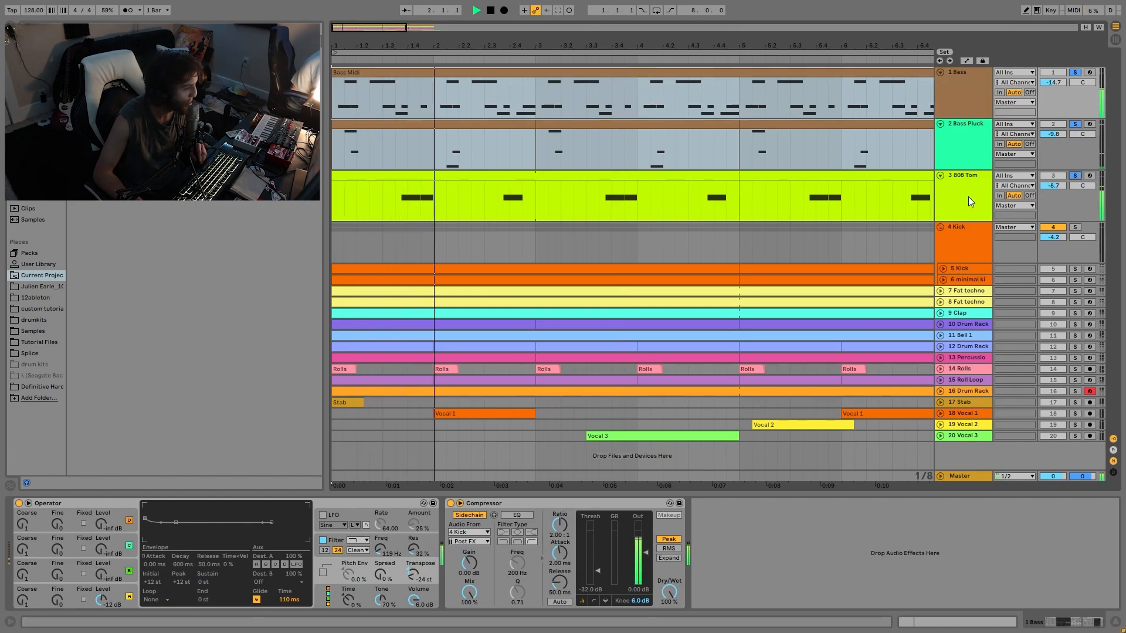
pyautogui.press('space')
# - Clear the solos on the bass layers and play the full mix from the start
pyautogui.click(1075, 176)
pyautogui.press('space')
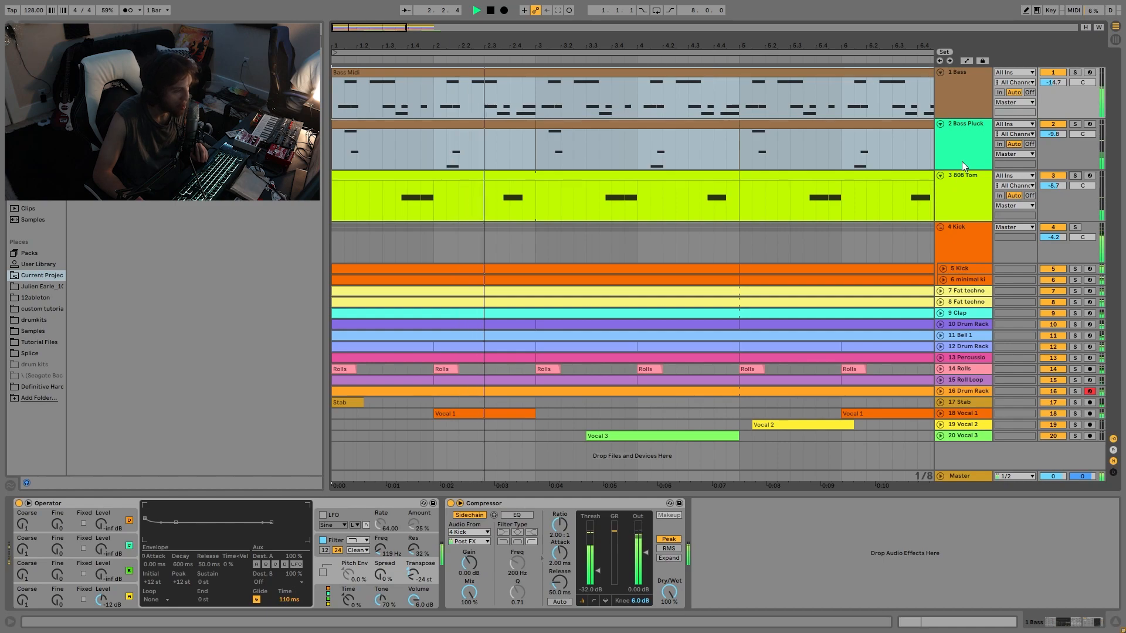
pyautogui.press('space')
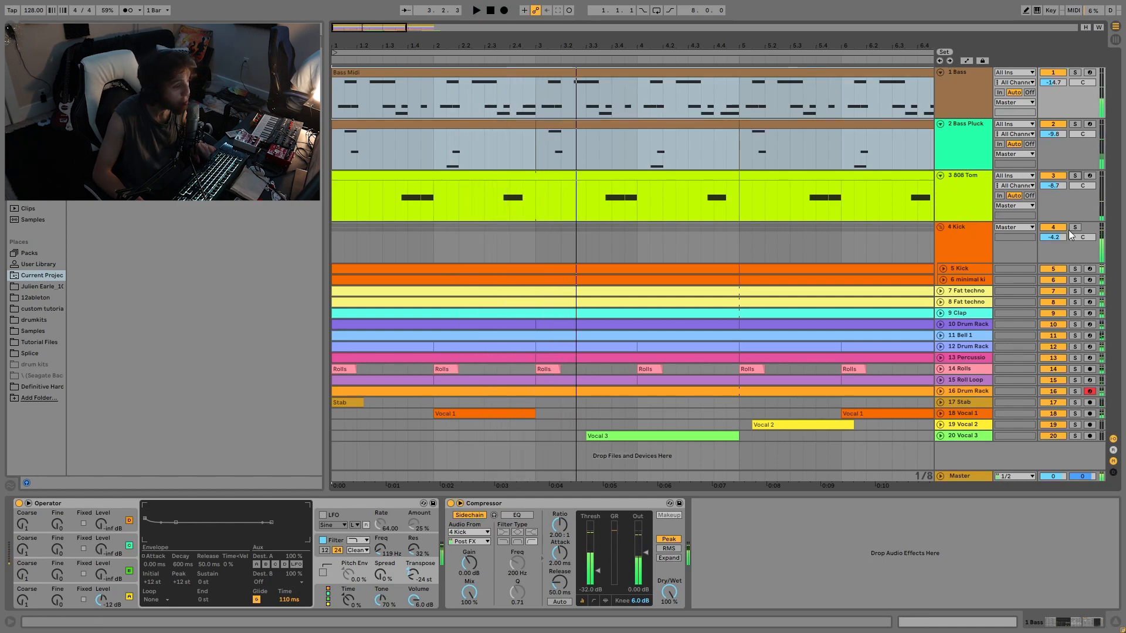
# - Solo the Kick group, play it from the start and unfold its Kick and minimal kick tracks
pyautogui.press('space')
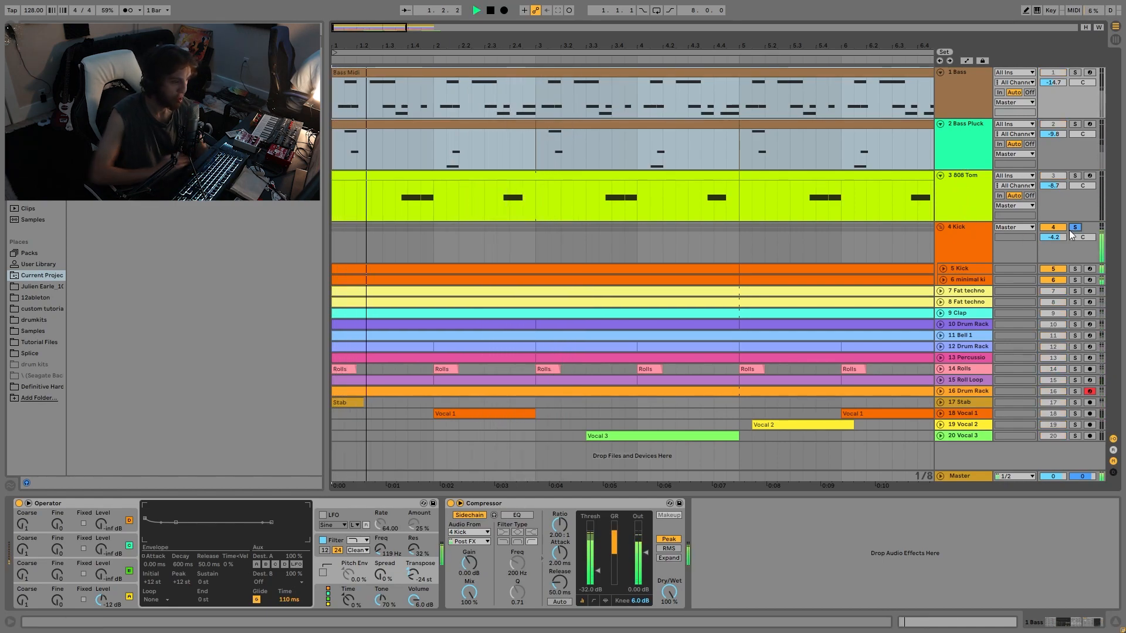
pyautogui.click(976, 267)
pyautogui.press('Right')
pyautogui.press('Down')
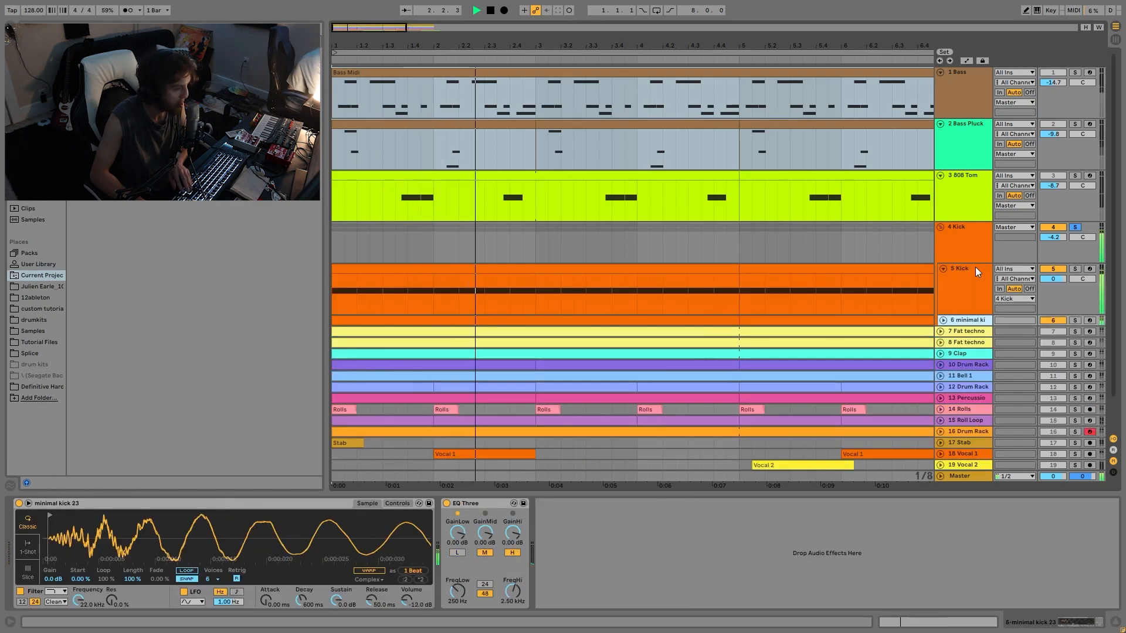
pyautogui.scroll(-1, 976, 268)
pyautogui.press('Right')
pyautogui.scroll(-1, 985, 279)
pyautogui.press('space')
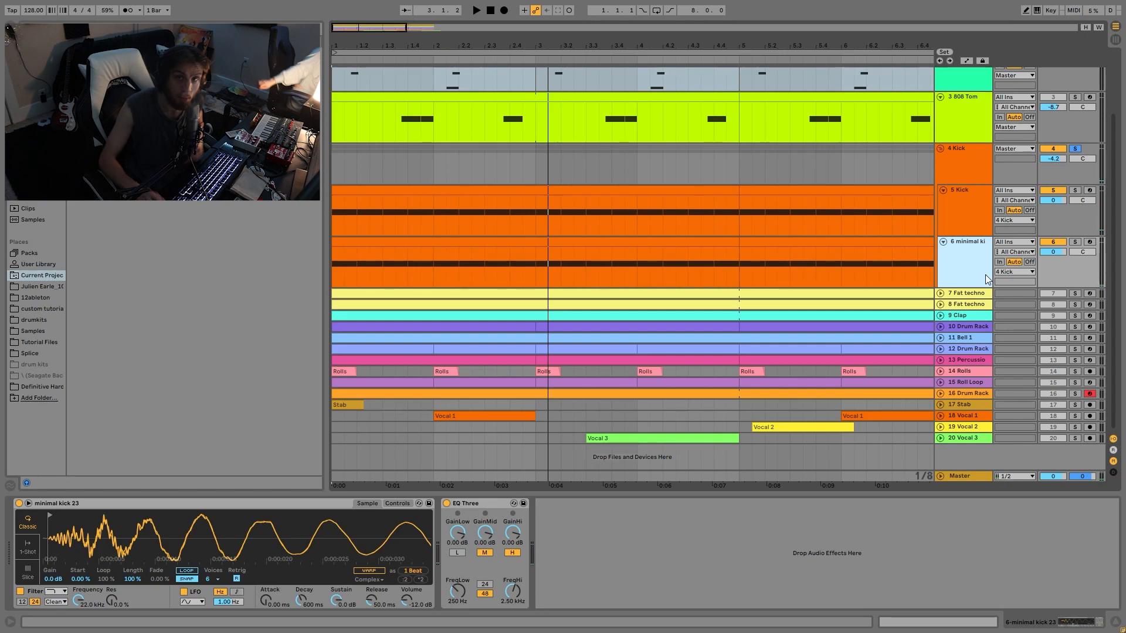
# - Solo the Kick track inside the group, play it and examine the start of its sample waveform up close
pyautogui.click(1074, 192)
pyautogui.press('space')
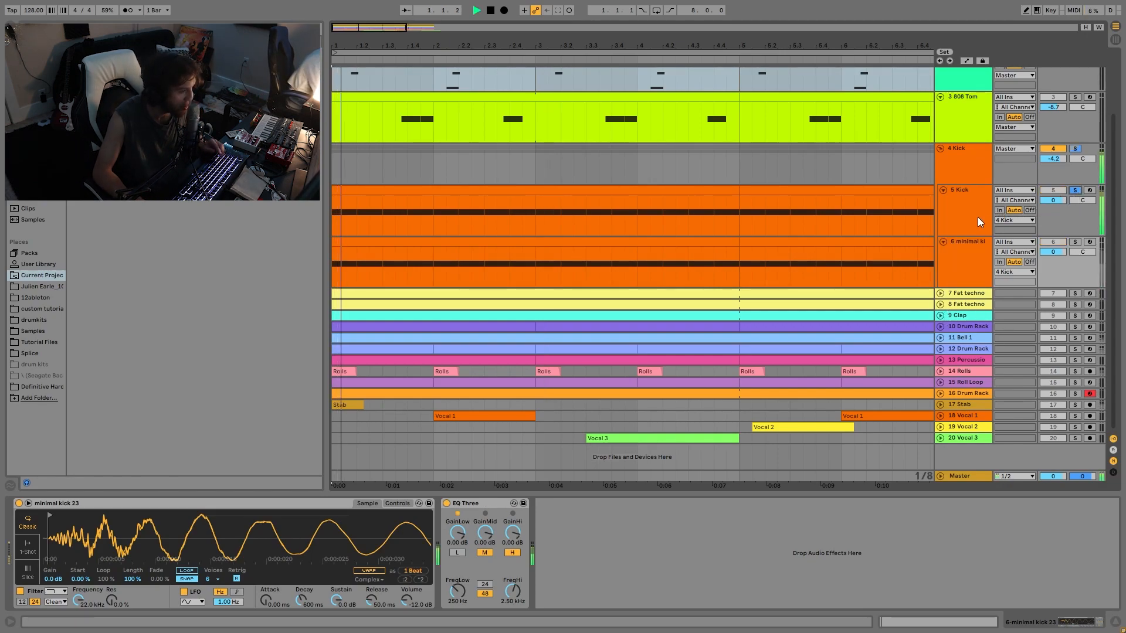
pyautogui.click(974, 217)
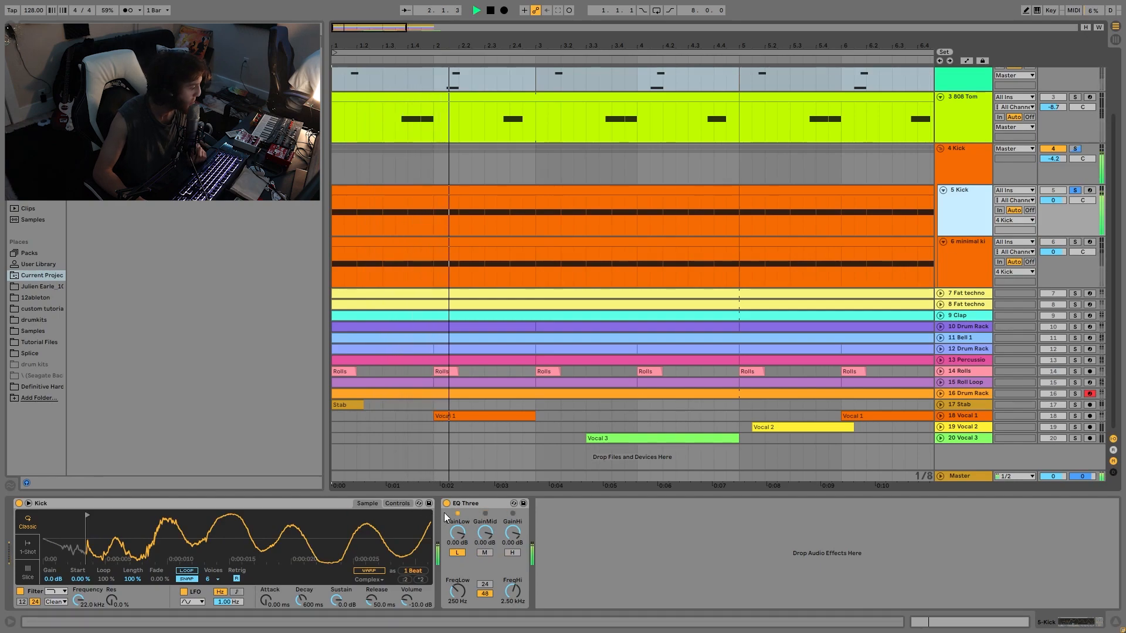
pyautogui.moveTo(414, 526); pyautogui.dragTo(414, 469)
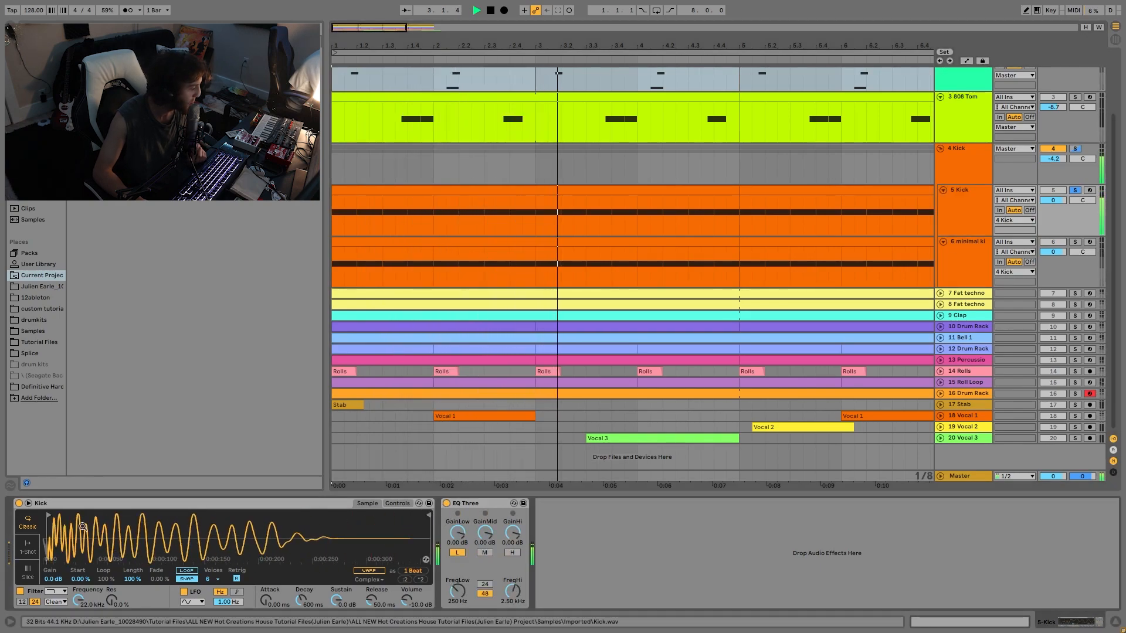
pyautogui.moveTo(105, 528); pyautogui.dragTo(106, 563)
pyautogui.moveTo(69, 526); pyautogui.dragTo(68, 545)
pyautogui.press('space')
pyautogui.press('space')
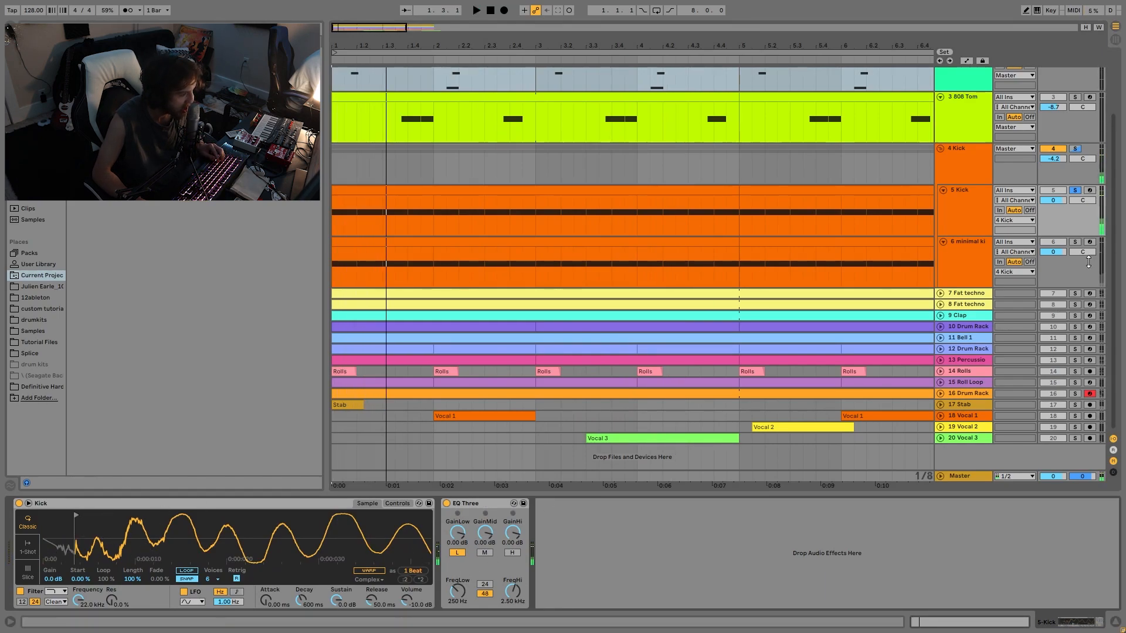
# - Solo the minimal kick track, view its whole waveform and play it while switching EQ Three off and back on
pyautogui.click(1075, 242)
pyautogui.click(988, 251)
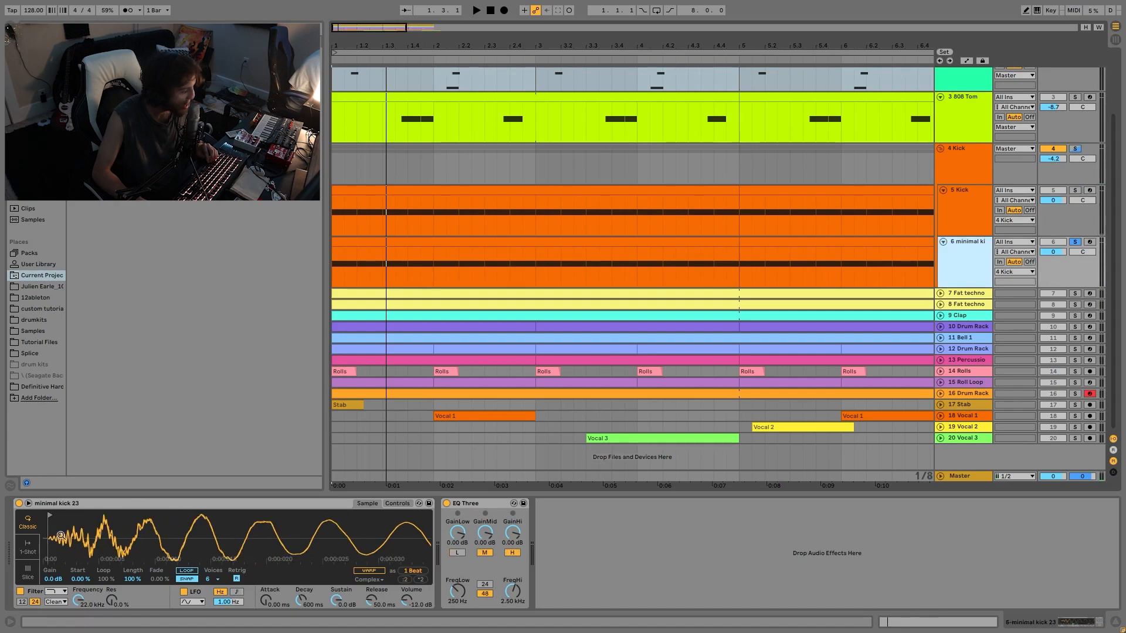
pyautogui.moveTo(44, 536); pyautogui.dragTo(47, 510)
pyautogui.press('space')
pyautogui.click(445, 503)
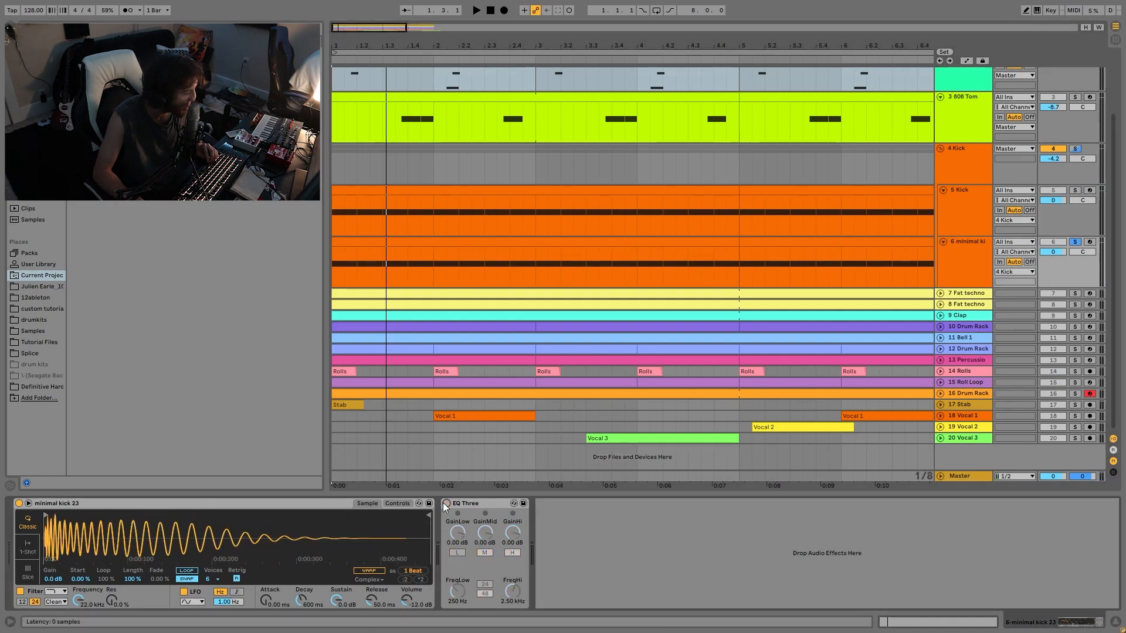
pyautogui.click(446, 503)
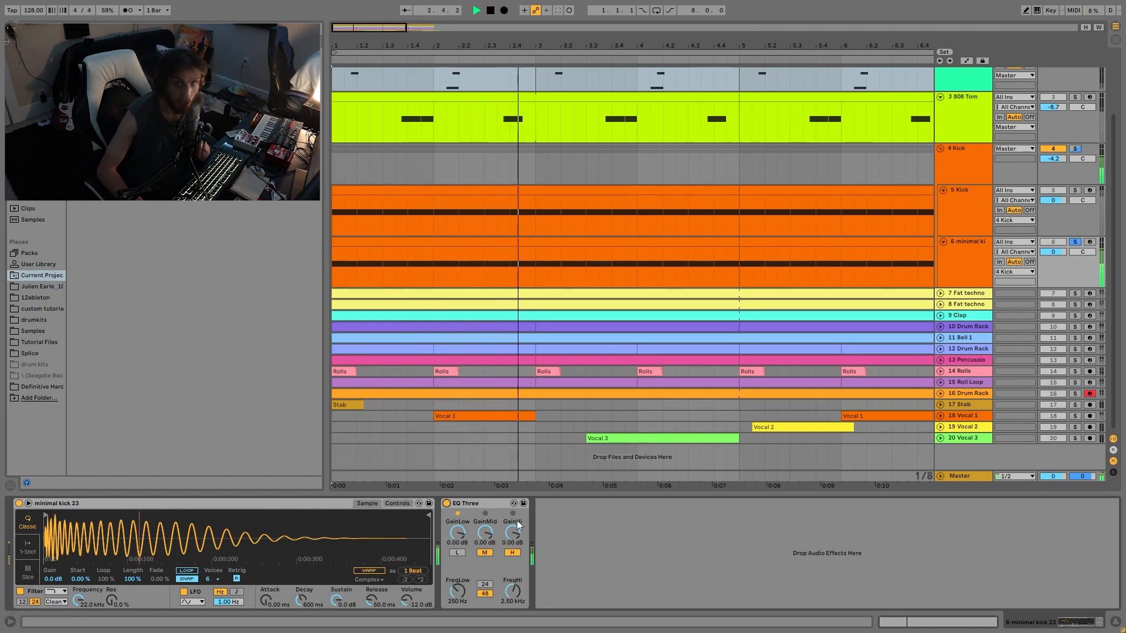
pyautogui.press('space')
# - Compare the Kick sample's waveform with the opening transient of the minimal kick 23 sample
pyautogui.click(948, 228)
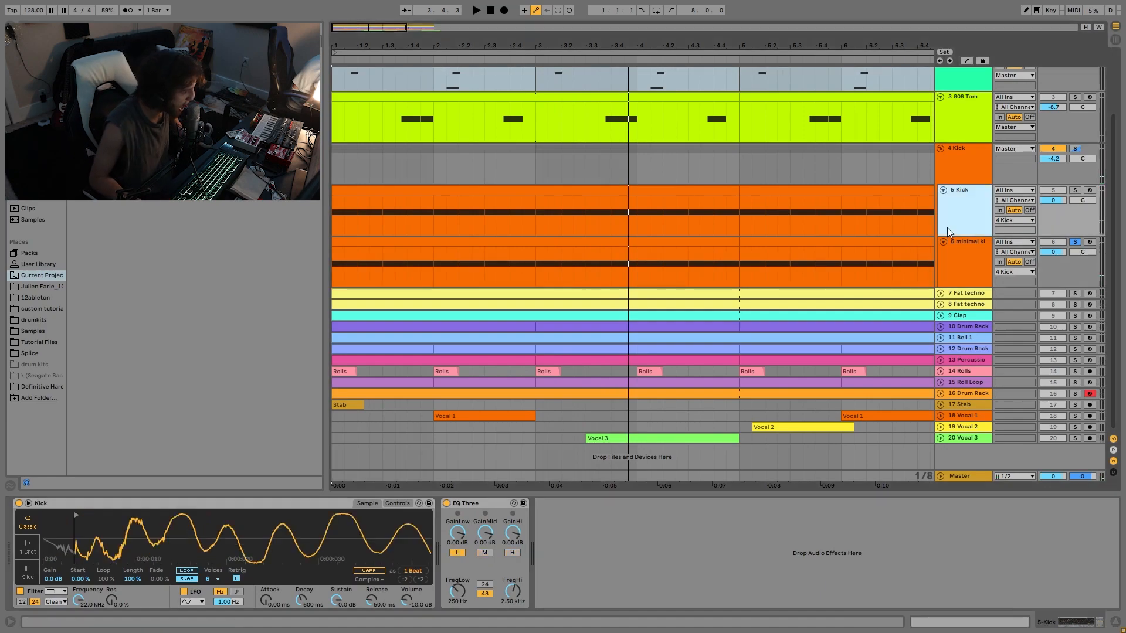
pyautogui.moveTo(75, 539)
pyautogui.mouseDown()
pyautogui.moveTo(74, 560)
pyautogui.moveTo(75, 519)
pyautogui.mouseUp()
pyautogui.click(973, 258)
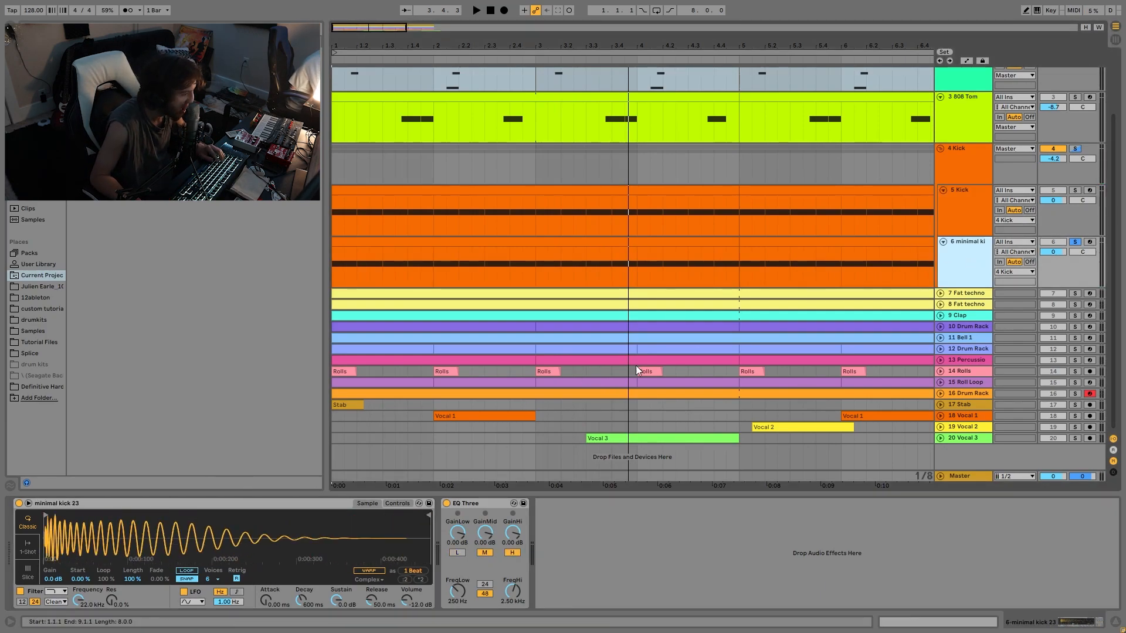
pyautogui.moveTo(59, 543); pyautogui.dragTo(59, 567)
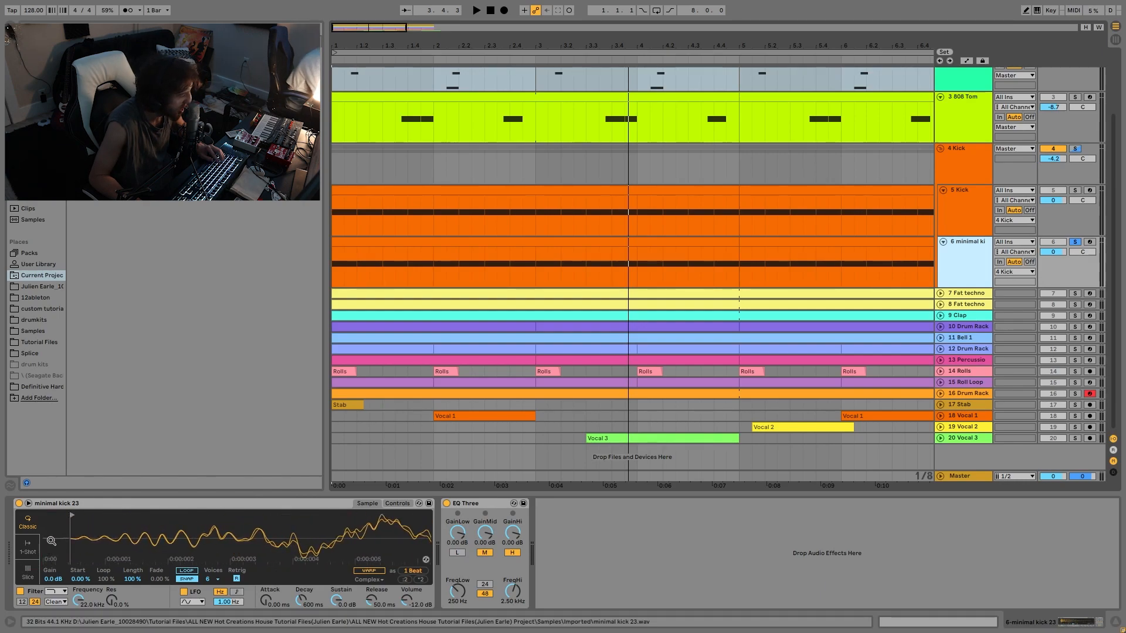
# - Play the minimal kick, and switch the solo to the whole Kick group to hear both layers together
pyautogui.press('space')
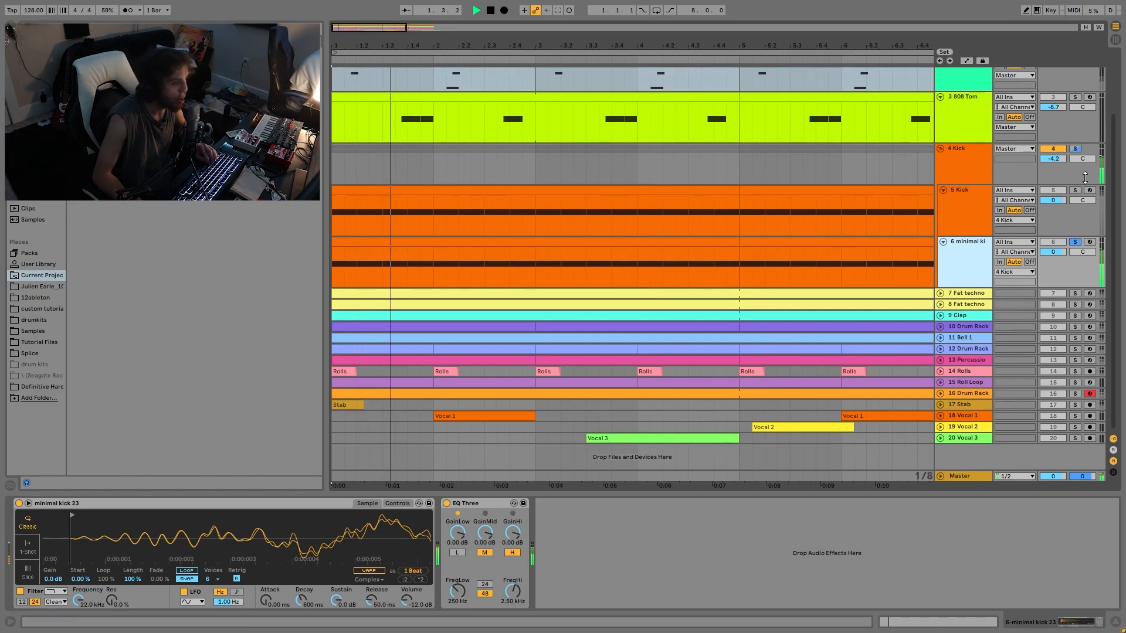
pyautogui.click(1078, 149)
pyautogui.press('space')
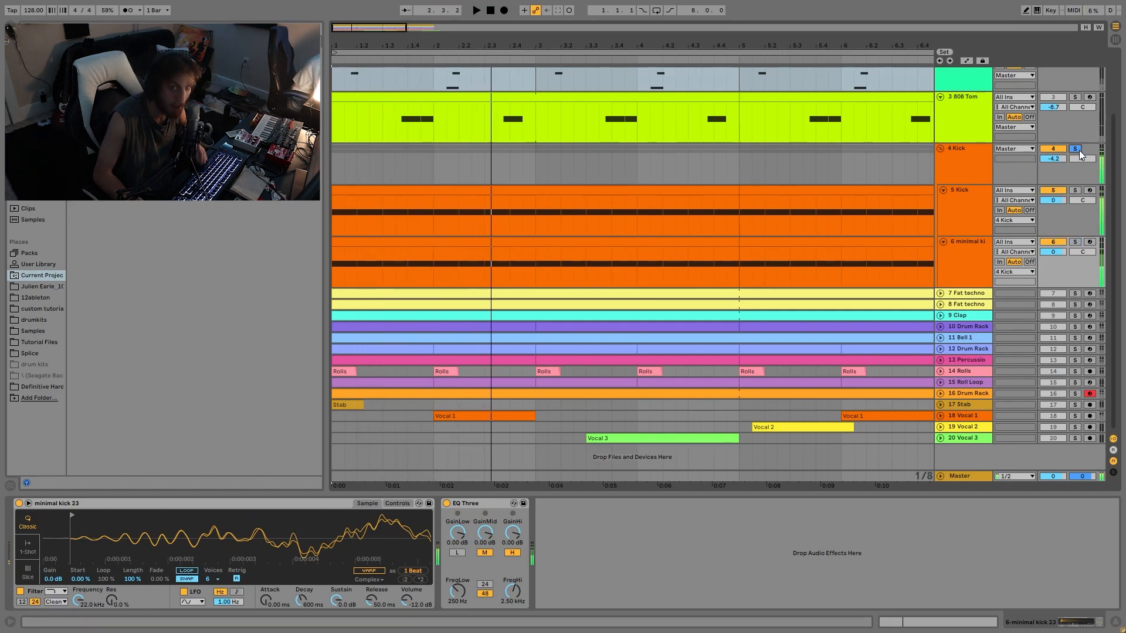
# - View the Kick sample's full waveform and return to the minimal kick 23 sample for comparison
pyautogui.click(976, 203)
pyautogui.moveTo(63, 556); pyautogui.dragTo(62, 552)
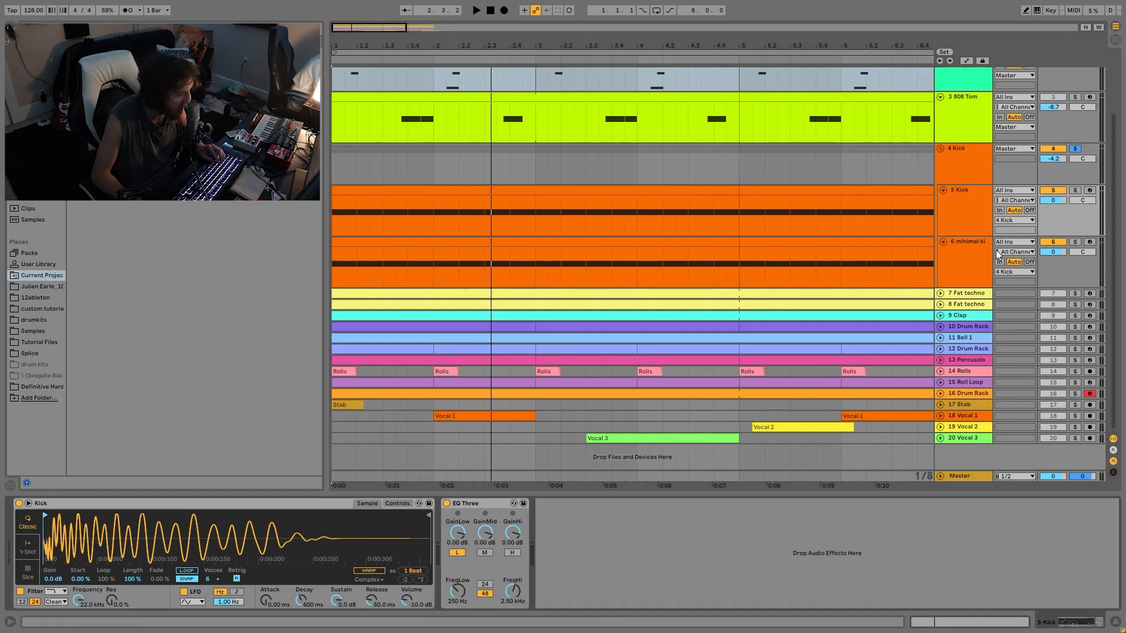
pyautogui.click(967, 258)
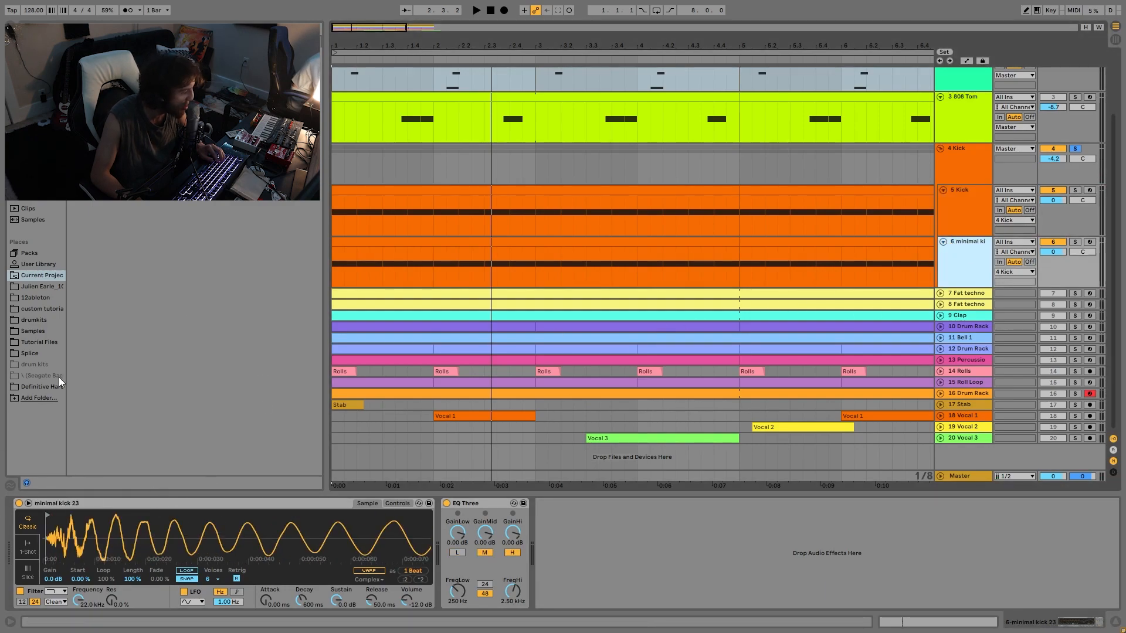
# - Play the soloed Kick group from the start with the minimal kick 23 waveform in view
pyautogui.moveTo(47, 516); pyautogui.dragTo(0, 475)
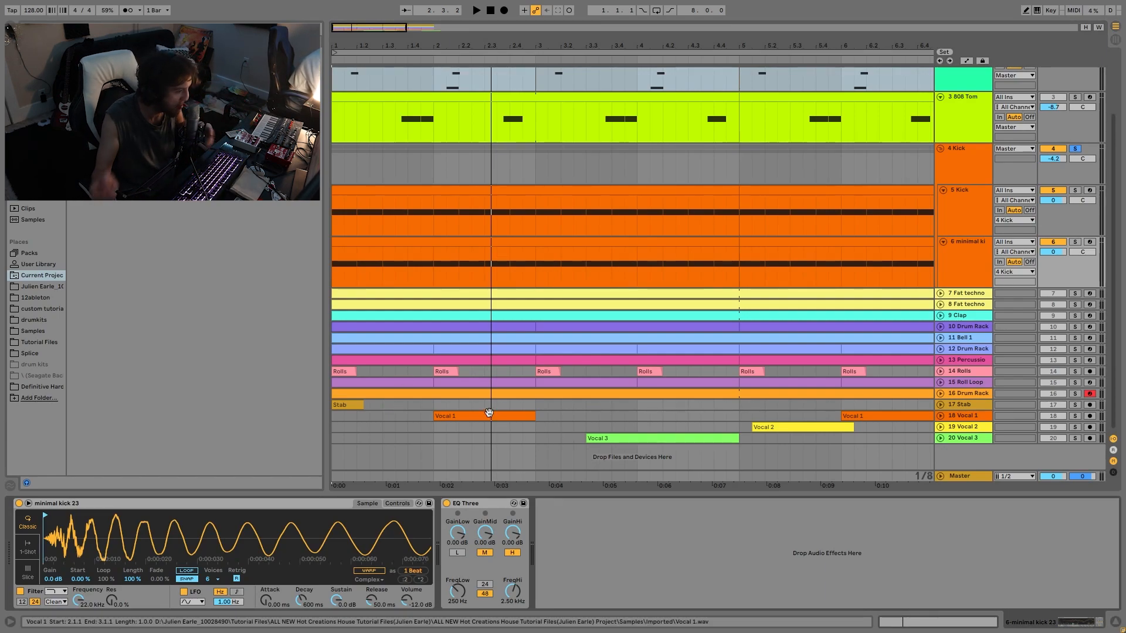
pyautogui.press('space')
pyautogui.press('space')
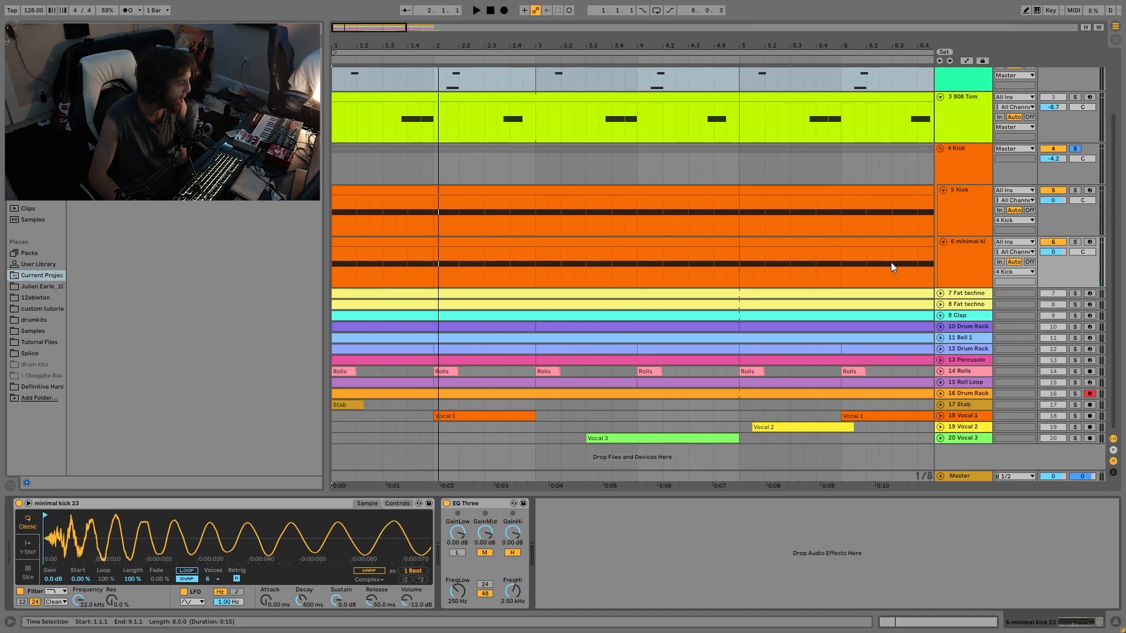
pyautogui.press('space')
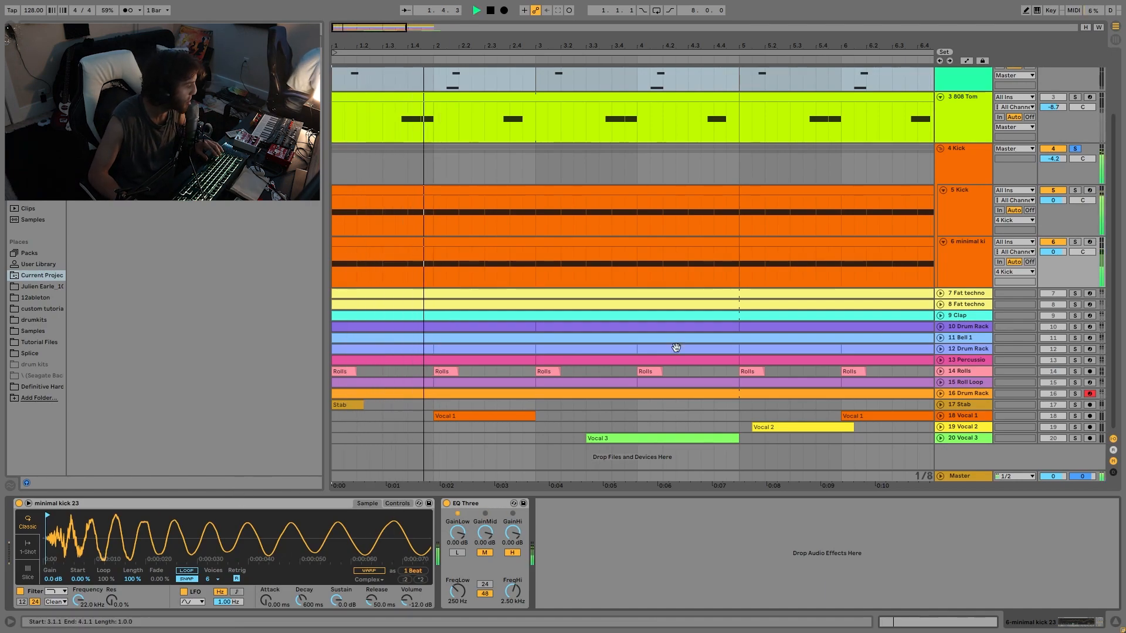
# - Examine the opening transient of the Kick track's sample and replay both kick layers
pyautogui.click(976, 200)
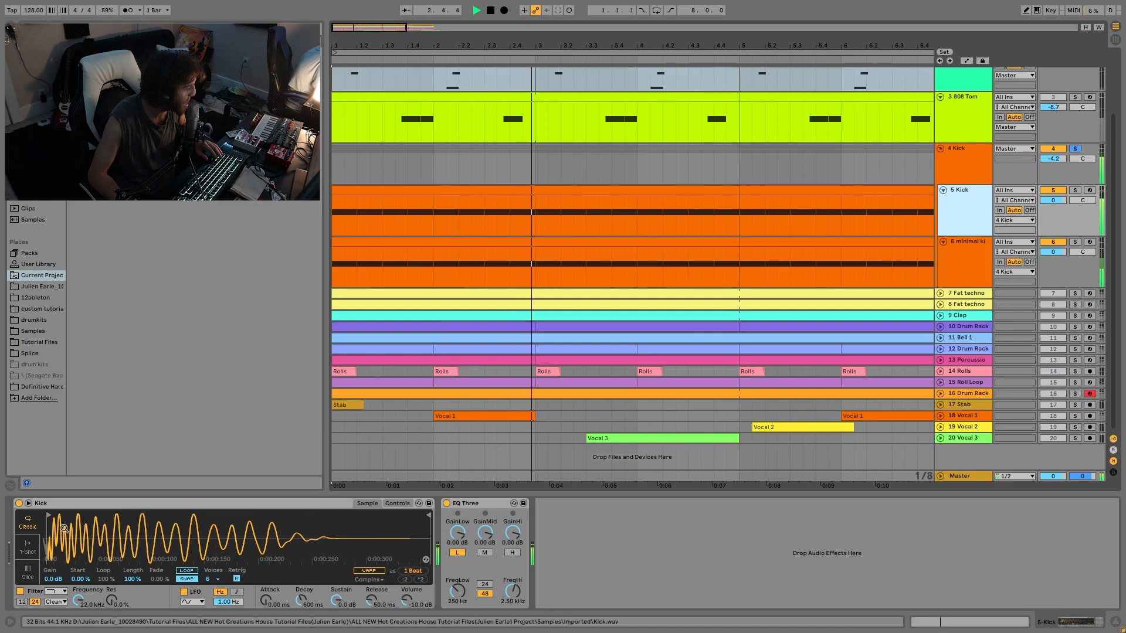
pyautogui.moveTo(49, 530); pyautogui.dragTo(50, 572)
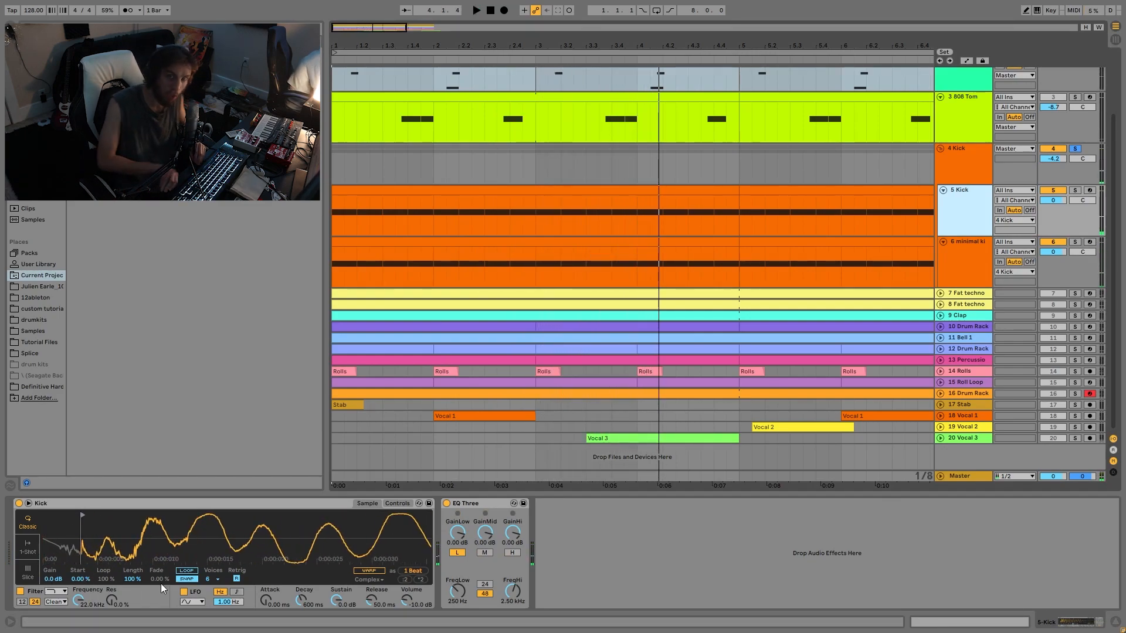
pyautogui.press('space')
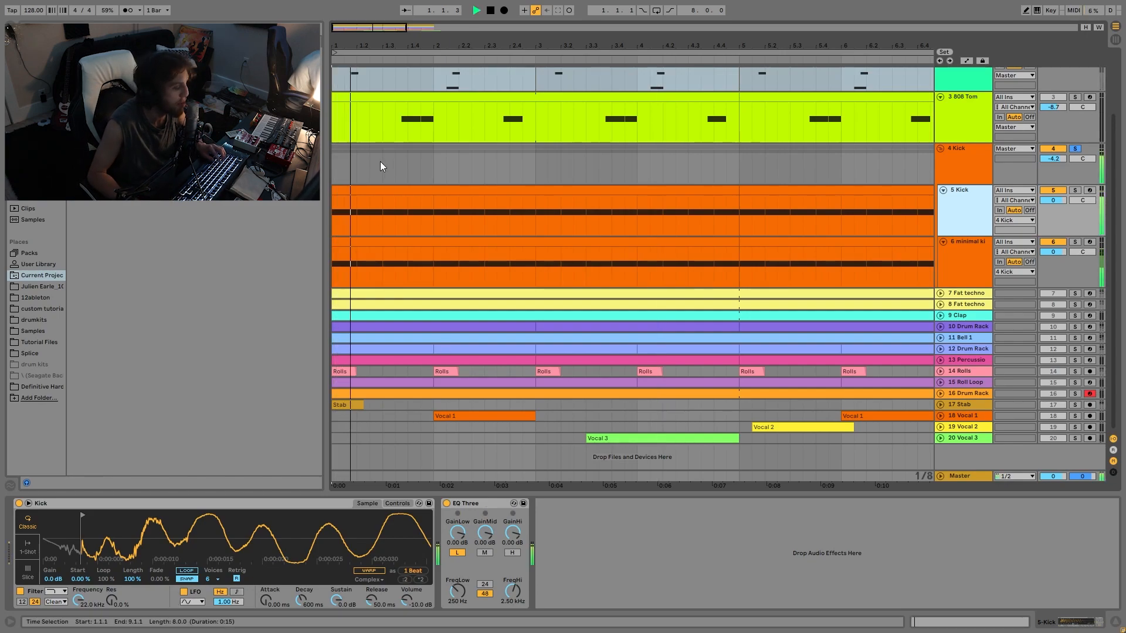
# - Select the Kick group, play it and remove its solo to bring back all tracks
pyautogui.click(952, 169)
pyautogui.press('space')
pyautogui.click(1074, 149)
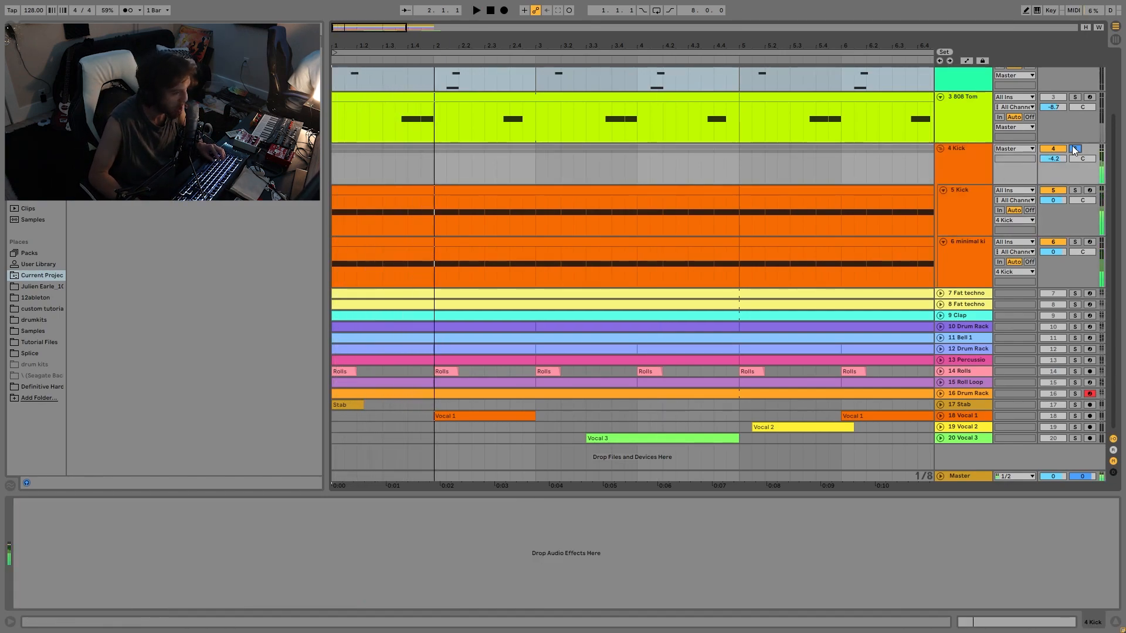
pyautogui.press('space')
# - Show the whole arrangement and collapse the Kick, minimal kick and 808 Tom tracks
pyautogui.click(747, 53)
pyautogui.scroll(-4, 570, 209)
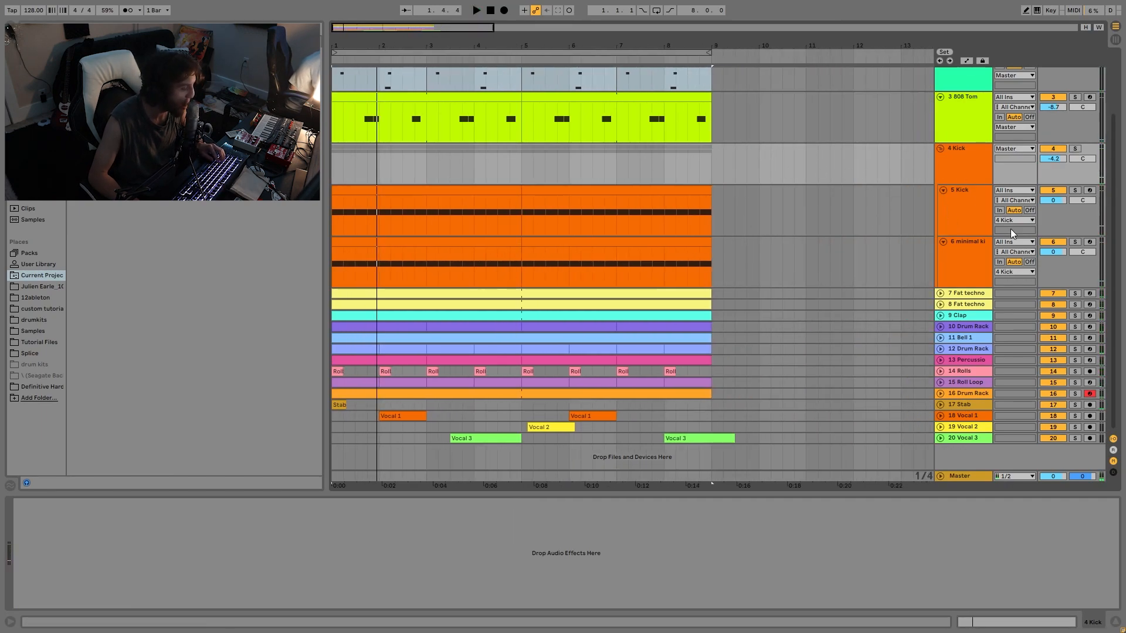
pyautogui.click(967, 225)
pyautogui.press('Left')
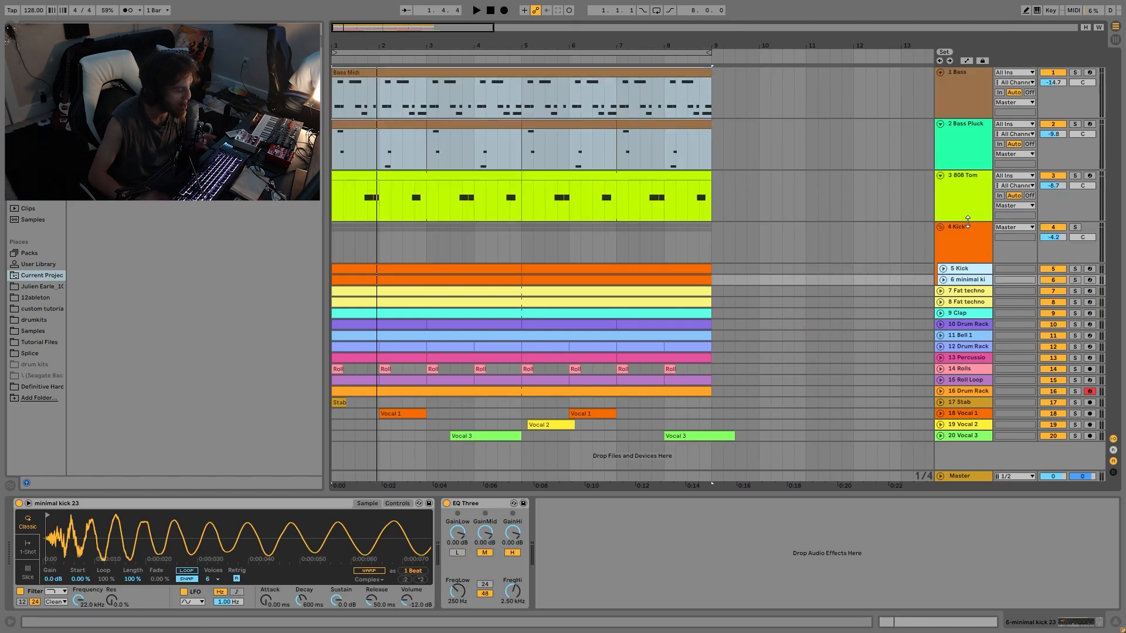
pyautogui.click(941, 176)
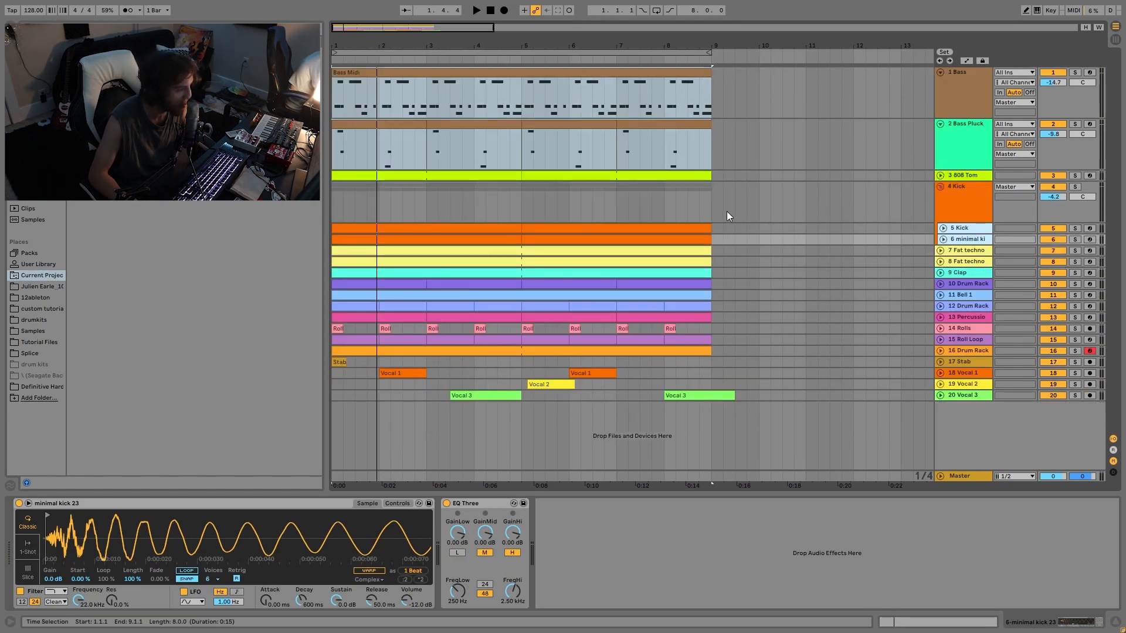
# - Select the eight bars from 1.1.1 to 9.1.1, turn on looping and play the full mix
pyautogui.moveTo(719, 207); pyautogui.dragTo(460, 222)
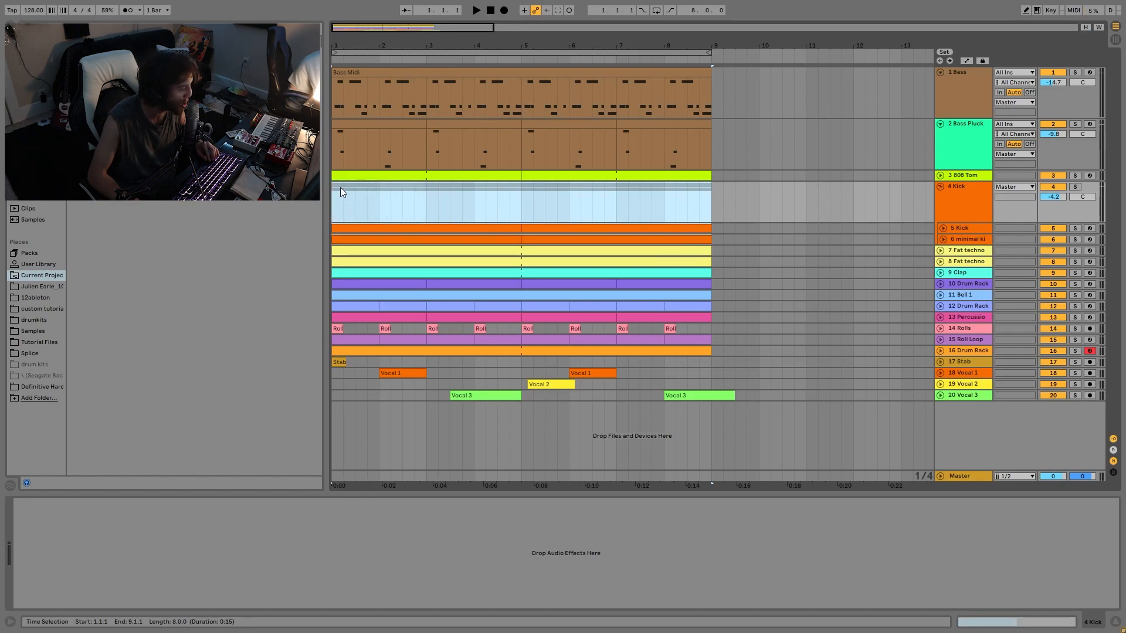
pyautogui.hotkey('ctrl', 'l')
pyautogui.press('space')
pyautogui.press('space')
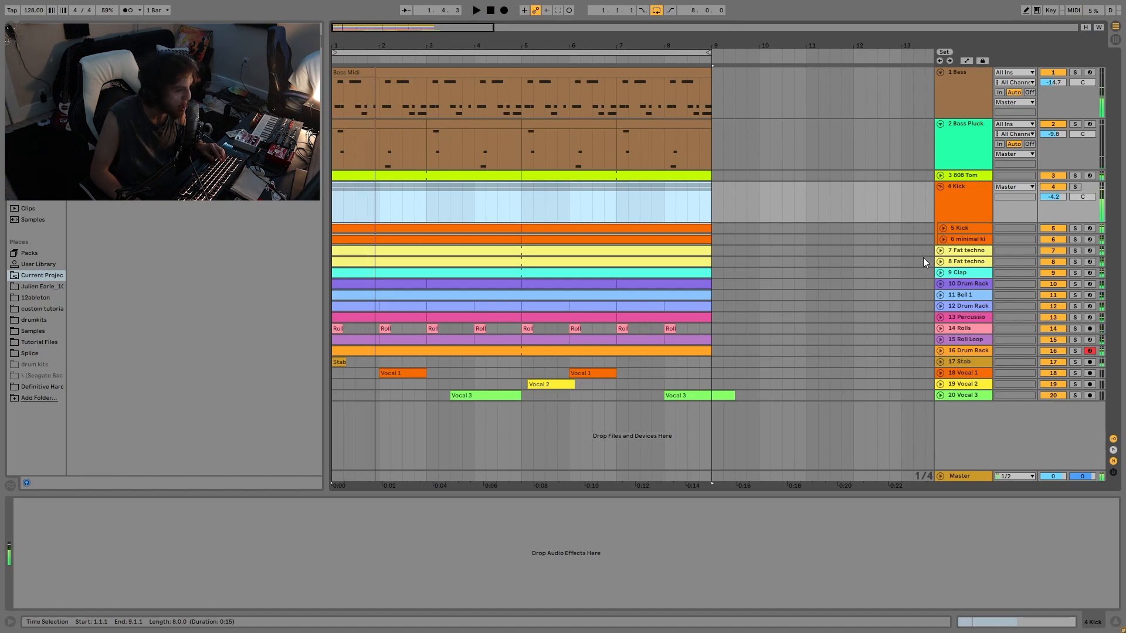
pyautogui.press('space')
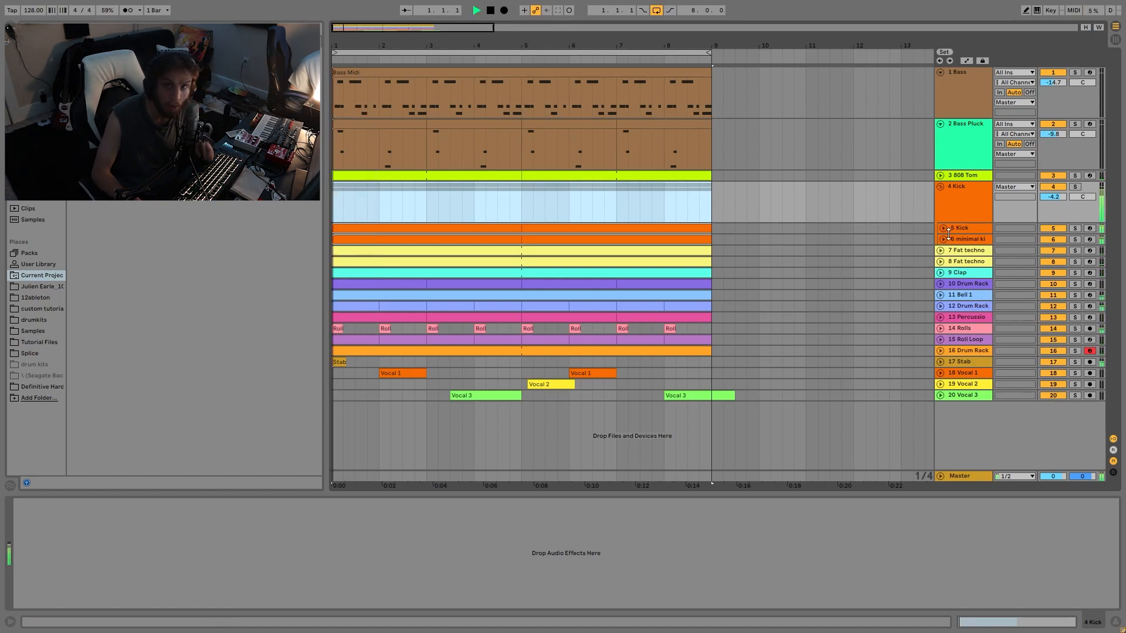
# - Solo both Fat techno hat tracks, expand their lanes and play them together
pyautogui.press('space')
pyautogui.click(1075, 251)
pyautogui.keyDown('ctrl'); pyautogui.click(1075, 262); pyautogui.keyUp('ctrl')
pyautogui.press('space')
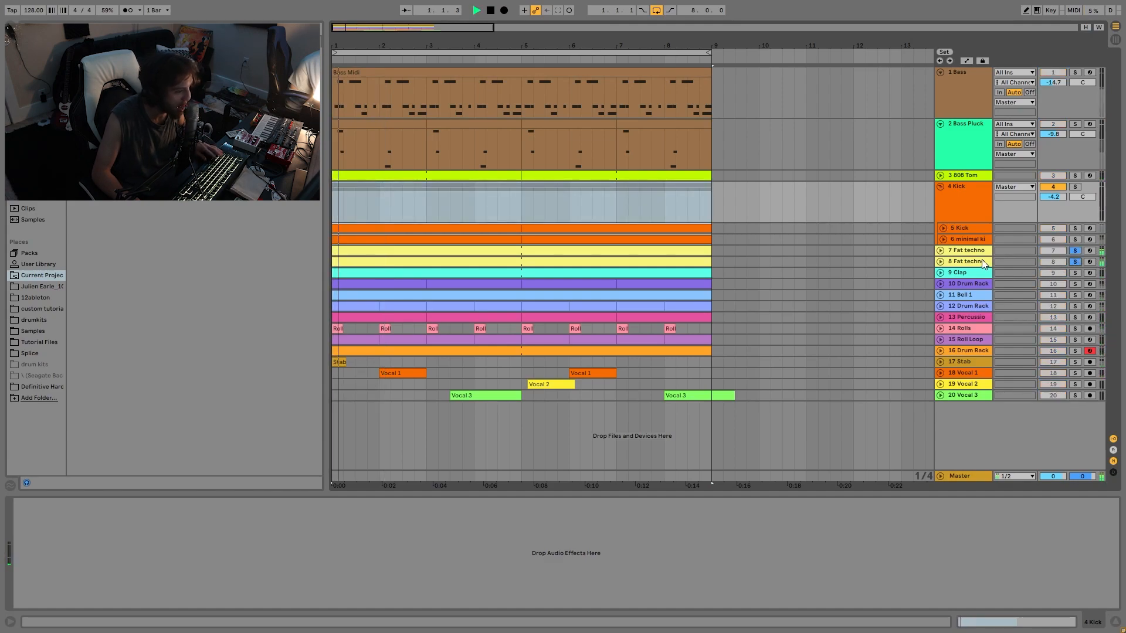
pyautogui.click(940, 262)
pyautogui.click(940, 251)
pyautogui.press('space')
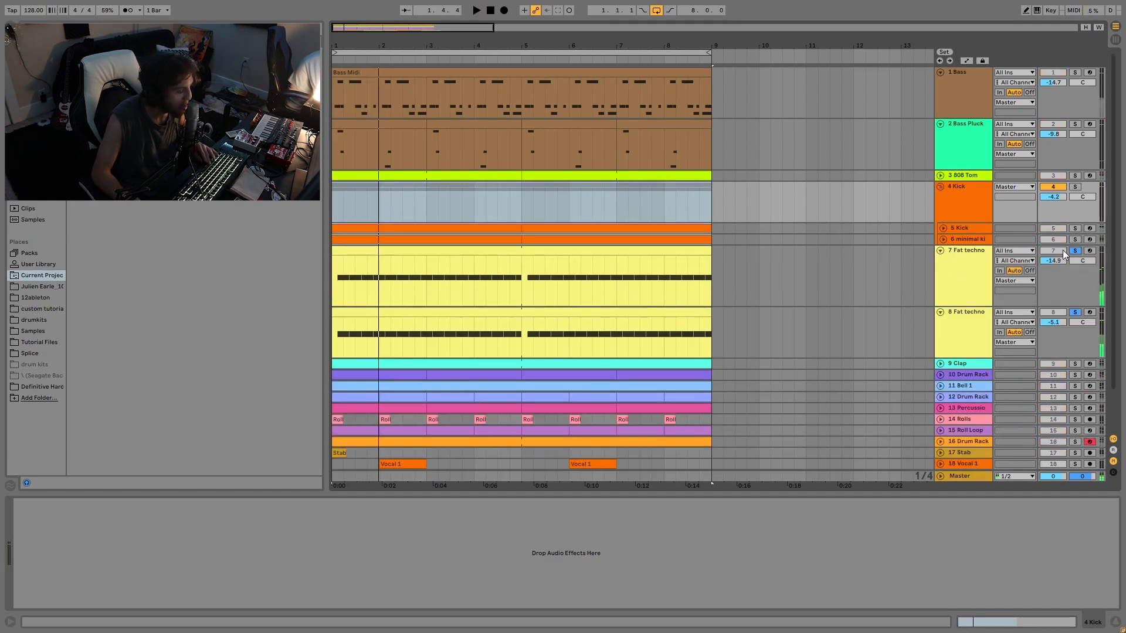
# - Solo only the Fat techno hat 20 track and play it with its sample shown
pyautogui.click(1072, 251)
pyautogui.click(973, 339)
pyautogui.press('space')
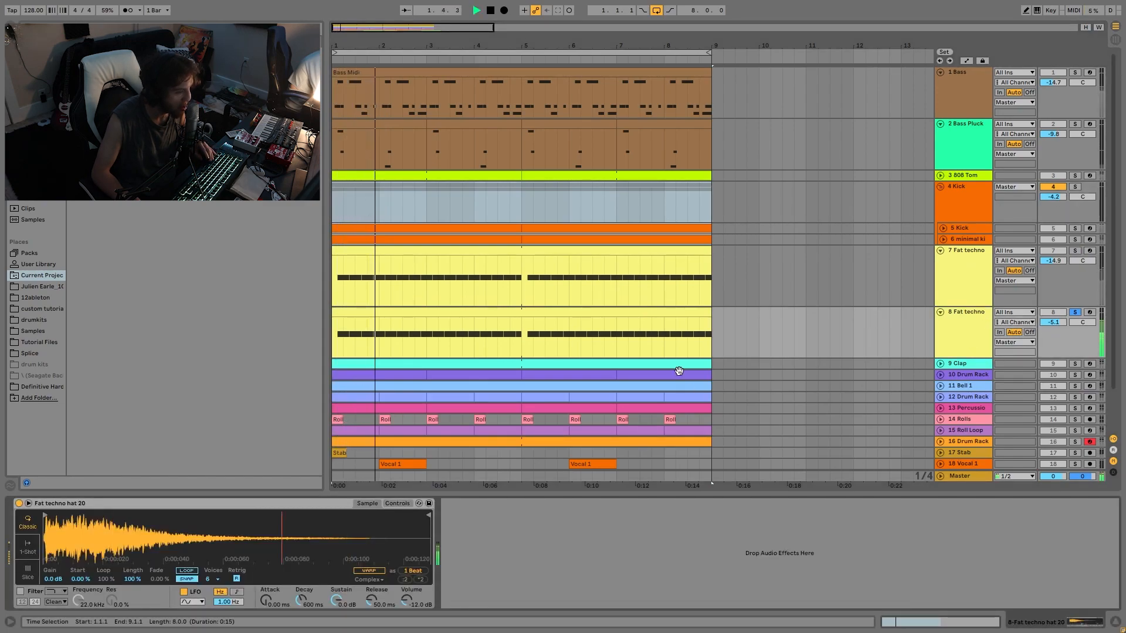
pyautogui.press('space')
# - Solo only the Fat techno hat 19 track, show its sample and filter settings, and play it
pyautogui.click(1074, 251)
pyautogui.press('space')
pyautogui.click(960, 273)
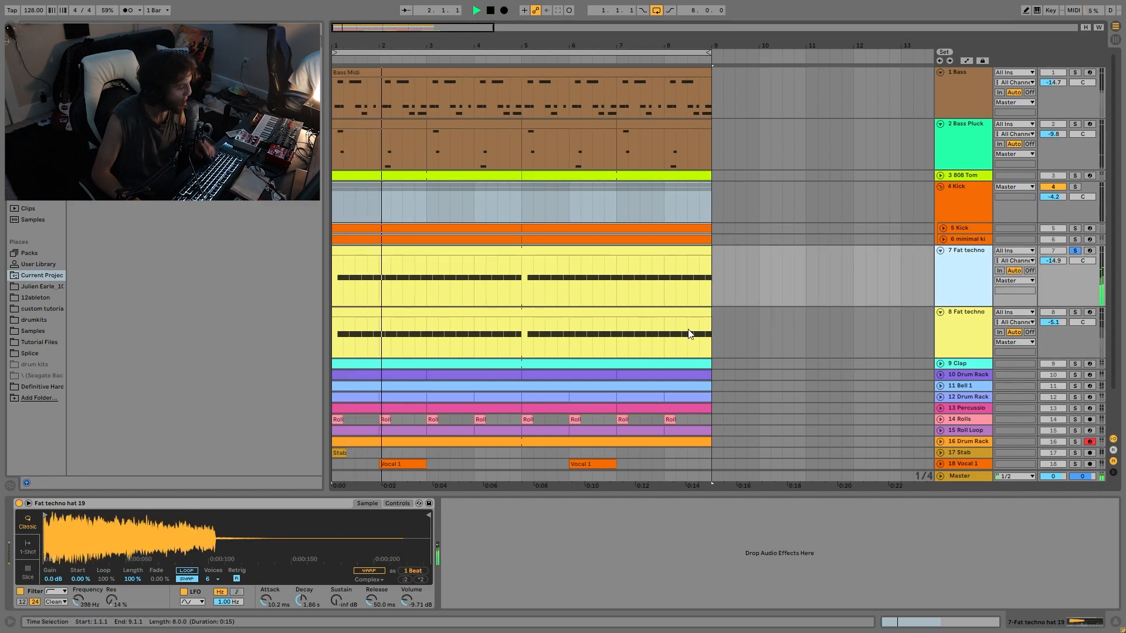
pyautogui.press('space')
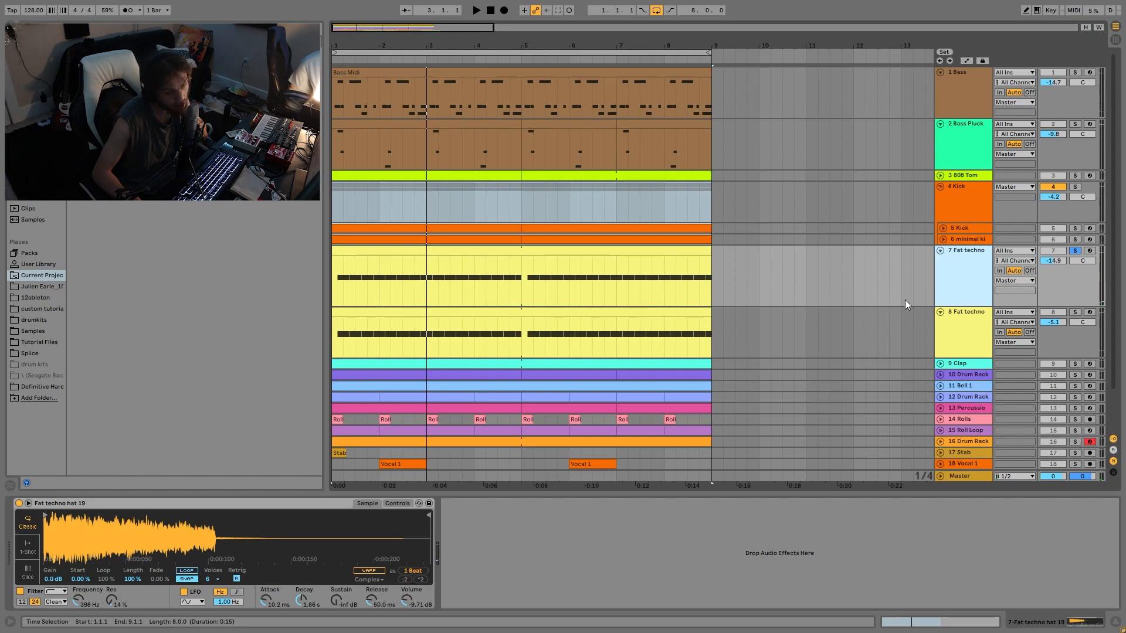
pyautogui.press('space')
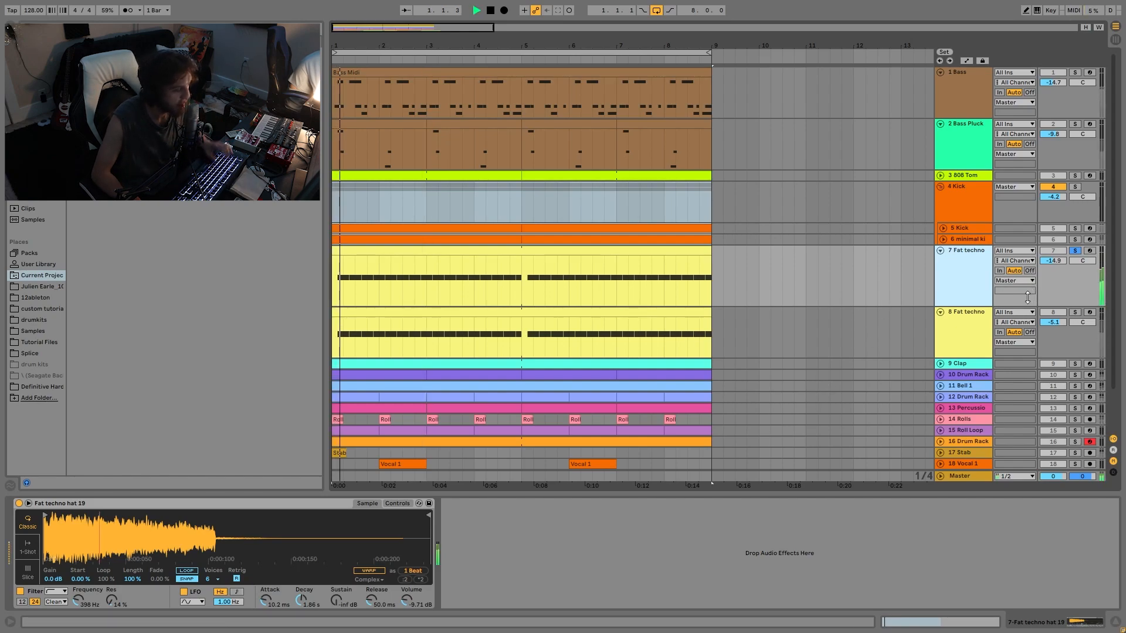
# - Clear the hat solos, mute the Fat techno hat 19 track and play the mix without it
pyautogui.click(1074, 313)
pyautogui.click(1074, 314)
pyautogui.press('space')
pyautogui.click(1053, 251)
pyautogui.press('space')
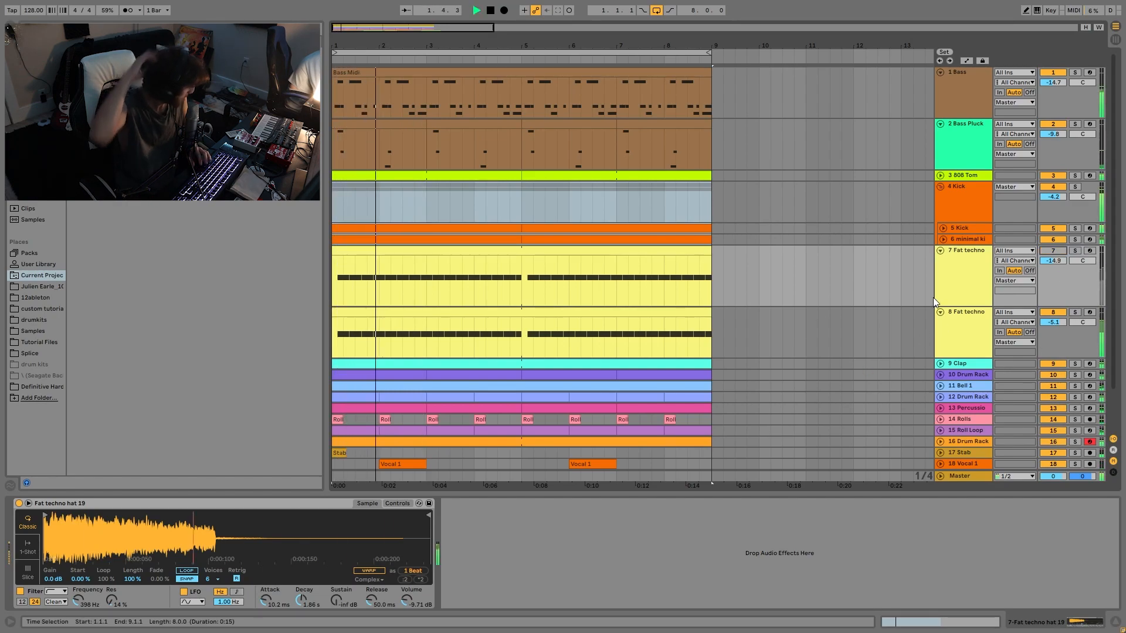
pyautogui.press('space')
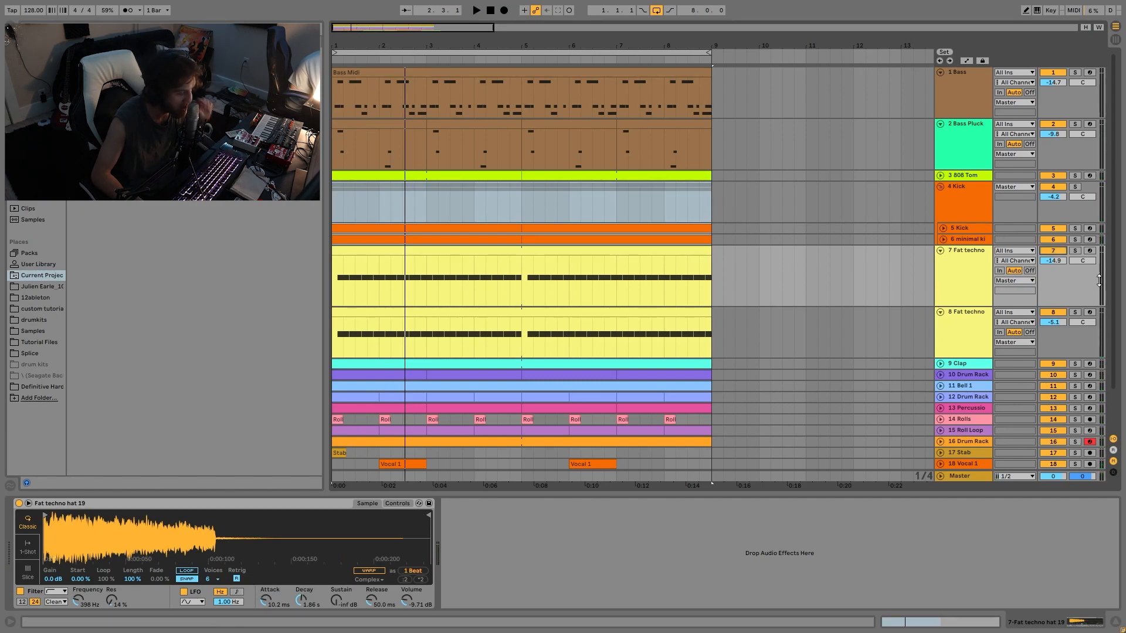
# - Play the full mix, switching the solo of the Fat techno hat 19 track on and back off
pyautogui.press('space')
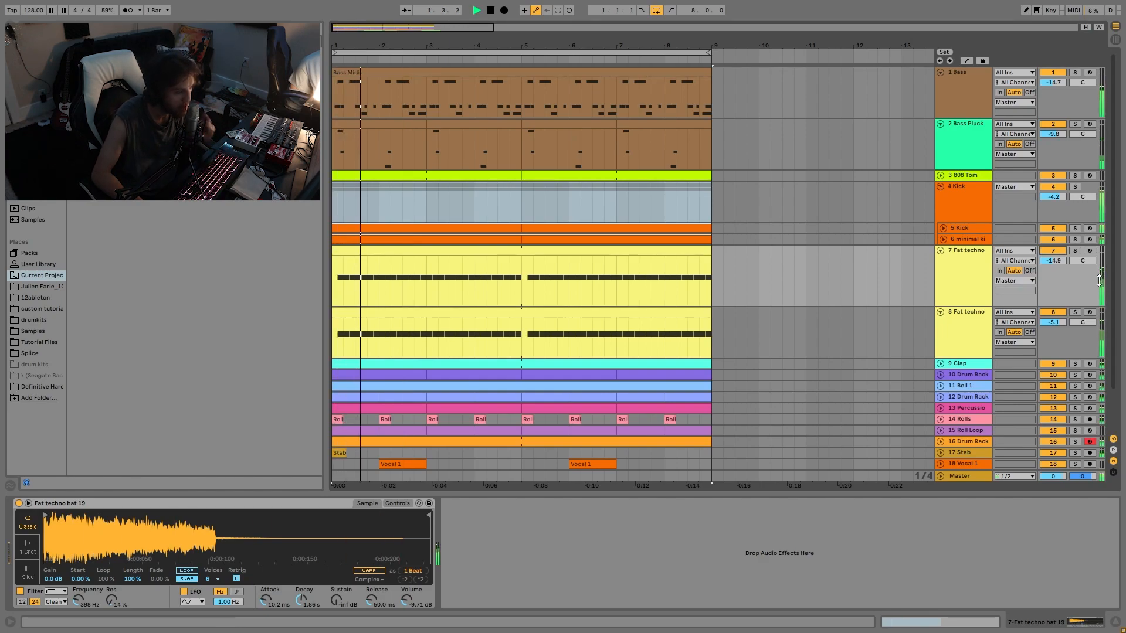
pyautogui.click(1074, 251)
pyautogui.press('space')
pyautogui.press('space')
pyautogui.click(1074, 251)
pyautogui.press('space')
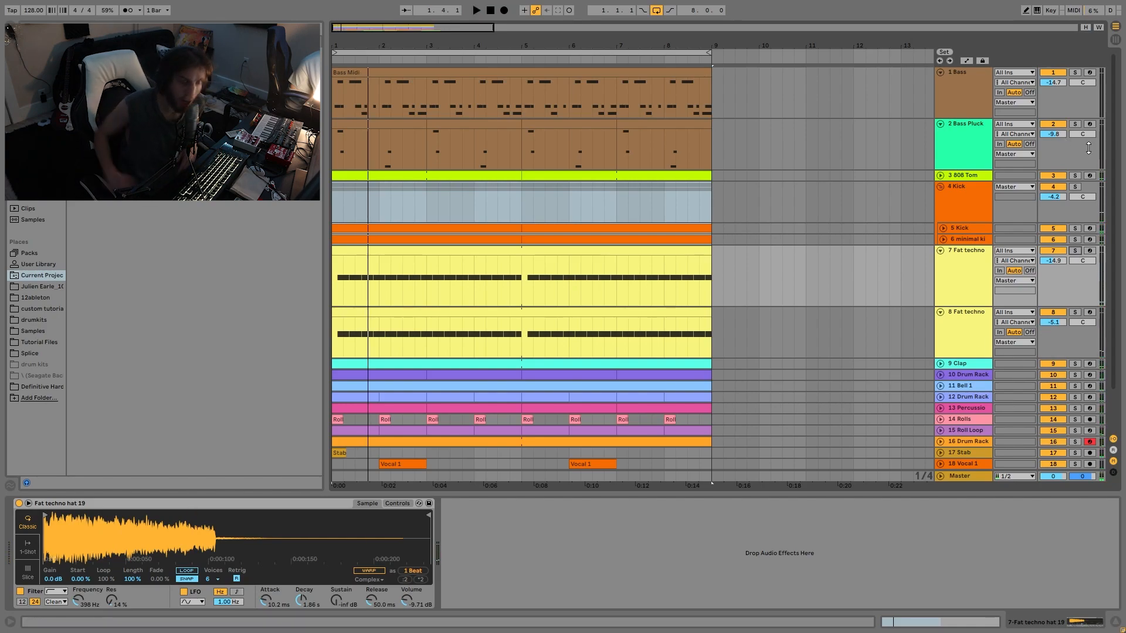
# - Try a louder level for the Fat techno hat 19 track during playback, and undo the change
pyautogui.press('space')
pyautogui.moveTo(1058, 261); pyautogui.dragTo(1058, 234)
pyautogui.hotkey('ctrl', 'z')
pyautogui.press('space')
# - Show the Fat techno hat 20 sample, play the Clap track soloed, and return to the full mix
pyautogui.click(961, 320)
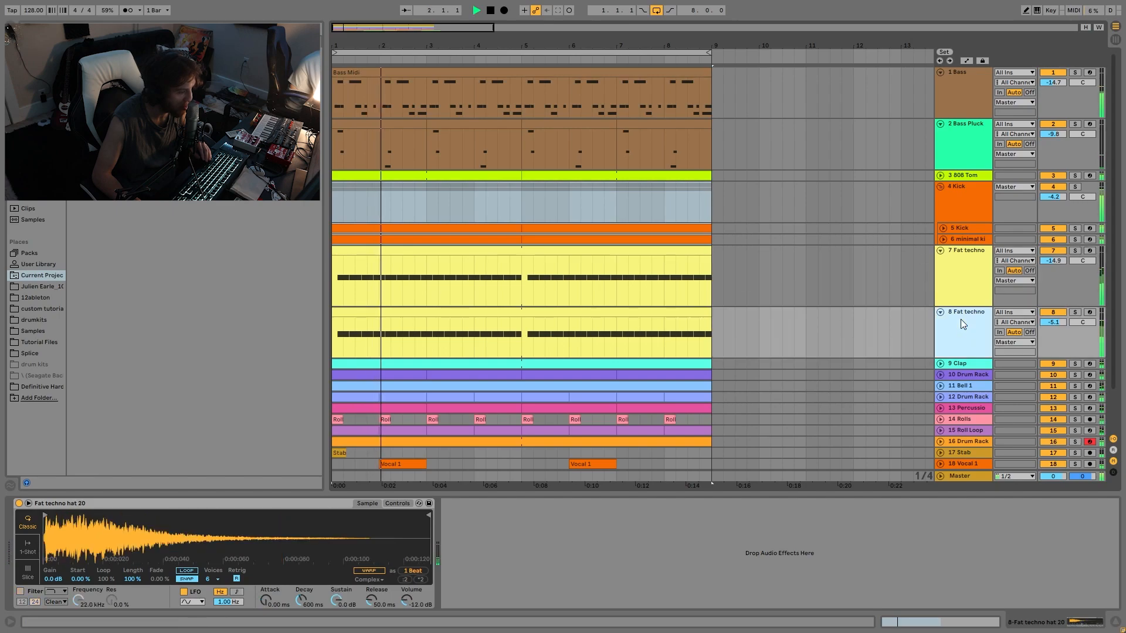
pyautogui.scroll(-2, 1015, 353)
pyautogui.scroll(-1, 1015, 350)
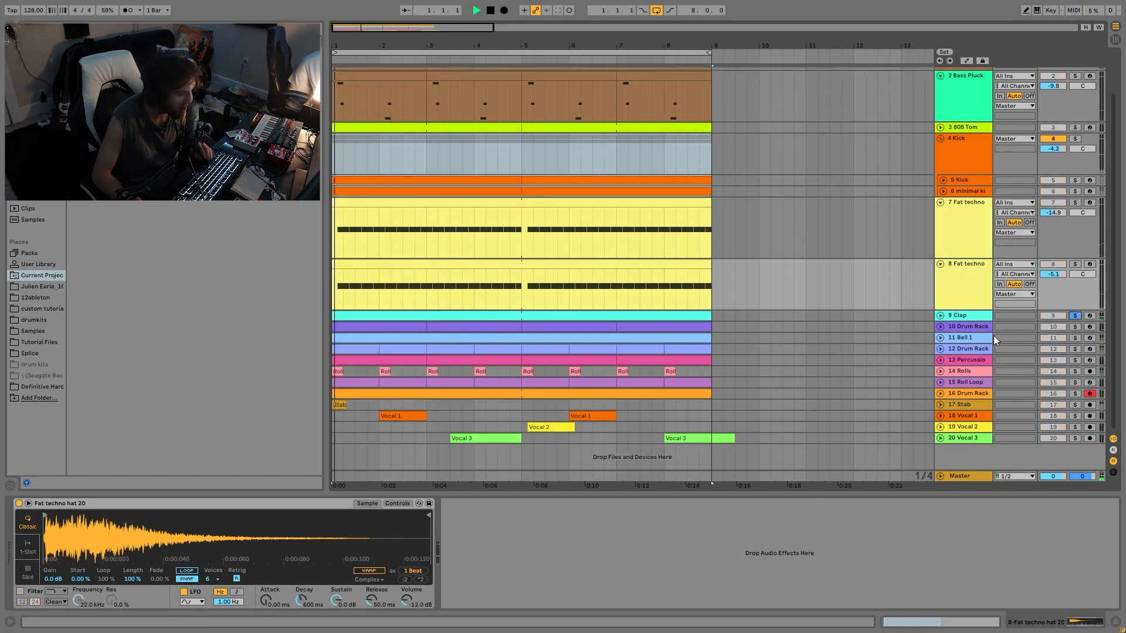
pyautogui.click(961, 315)
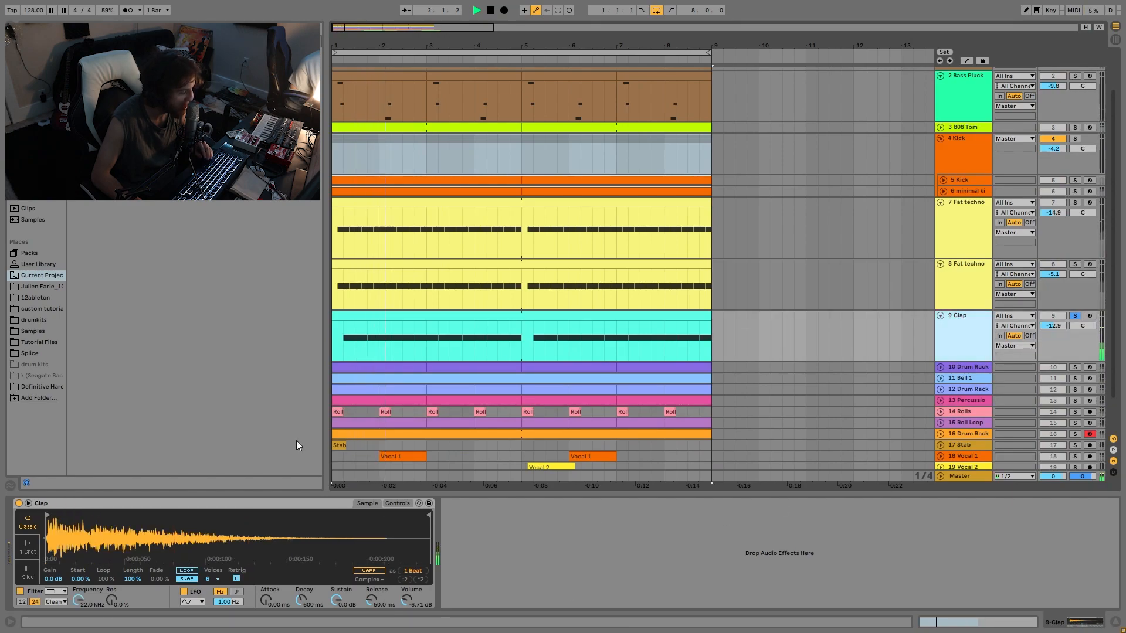
pyautogui.click(1075, 316)
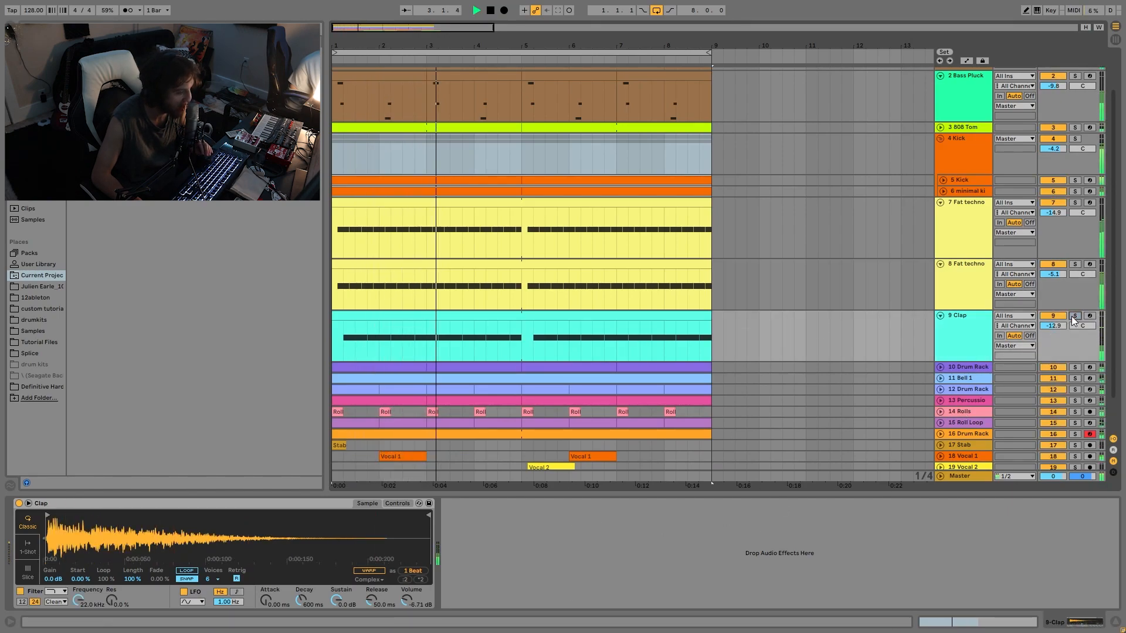
# - Solo the track 10 Drum Rack and play it with and without the Fat techno hat 20 track
pyautogui.click(960, 366)
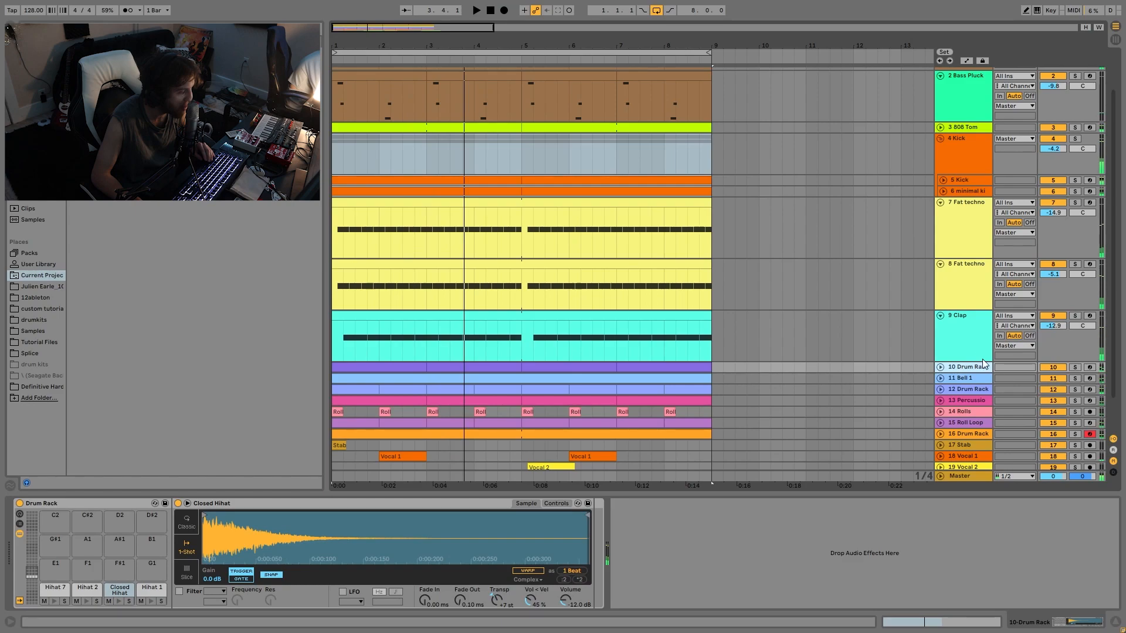
pyautogui.scroll(-2, 991, 355)
pyautogui.press('space')
pyautogui.click(1075, 224)
pyautogui.click(1076, 224)
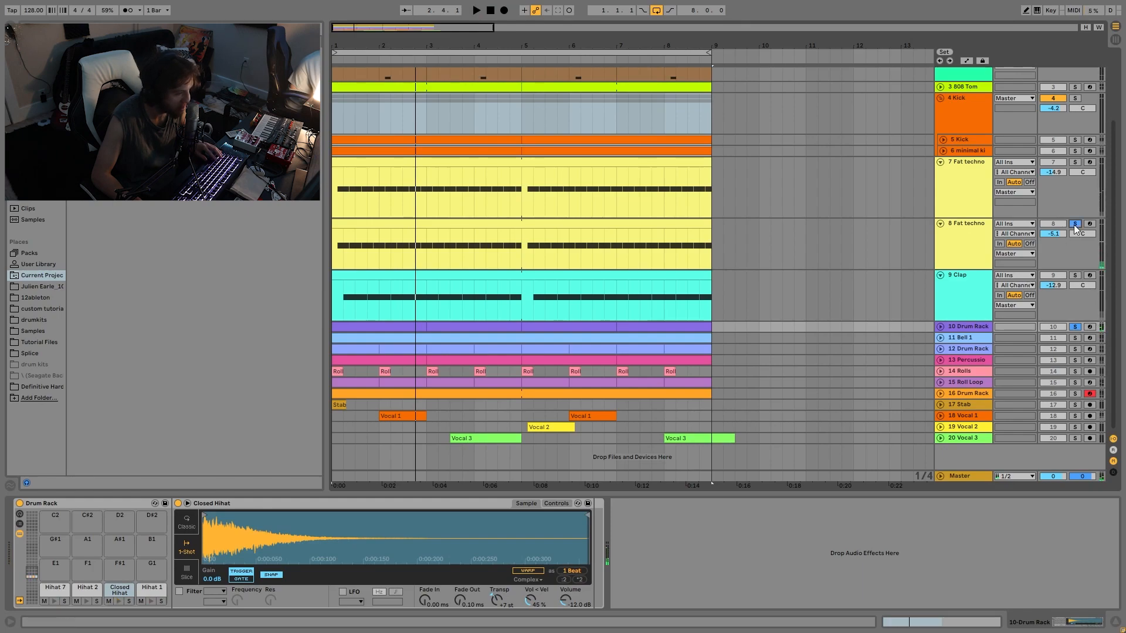
pyautogui.press('space')
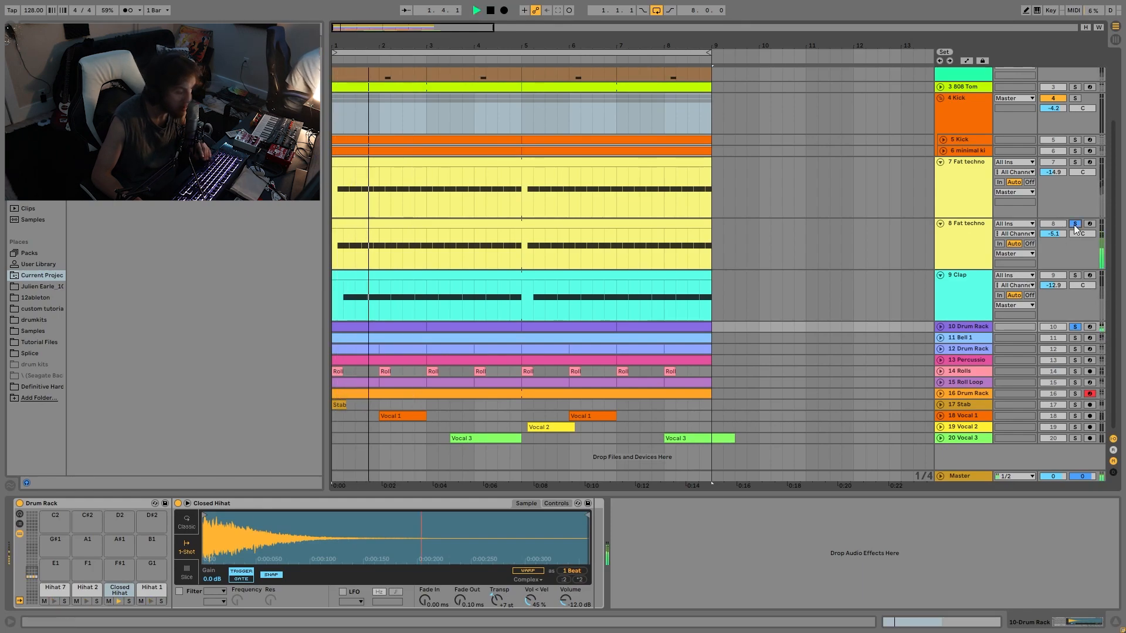
pyautogui.click(1076, 224)
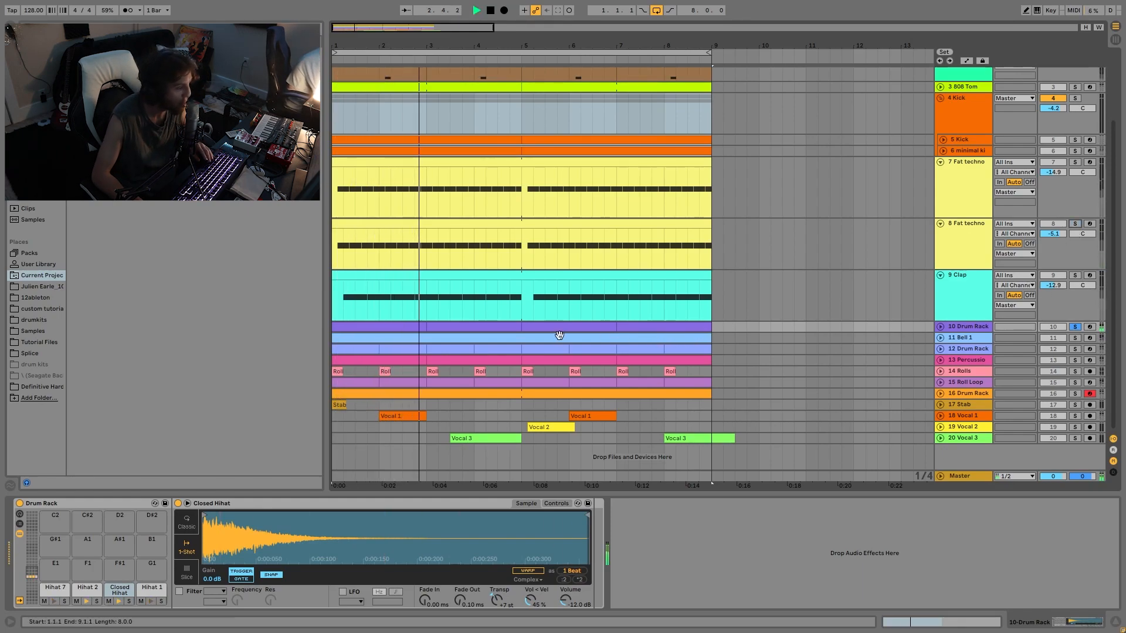
# - Review the hi-hat notes in the first track 10 Drum Rack clip, and return to its Closed Hihat sample settings
pyautogui.doubleClick(398, 326)
pyautogui.press('space')
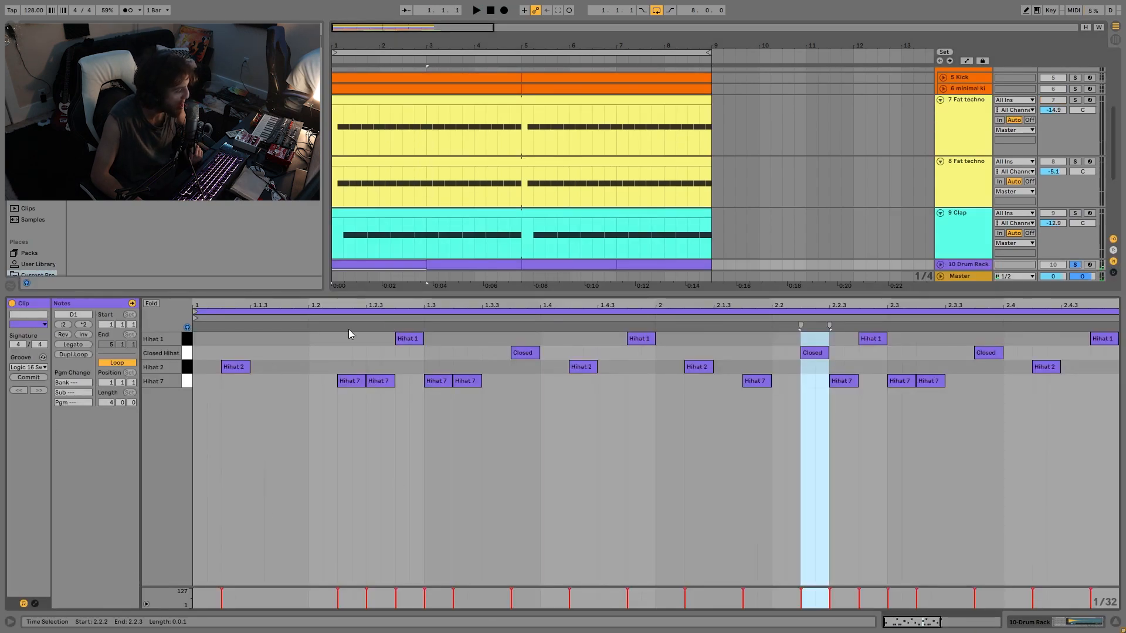
pyautogui.click(961, 269)
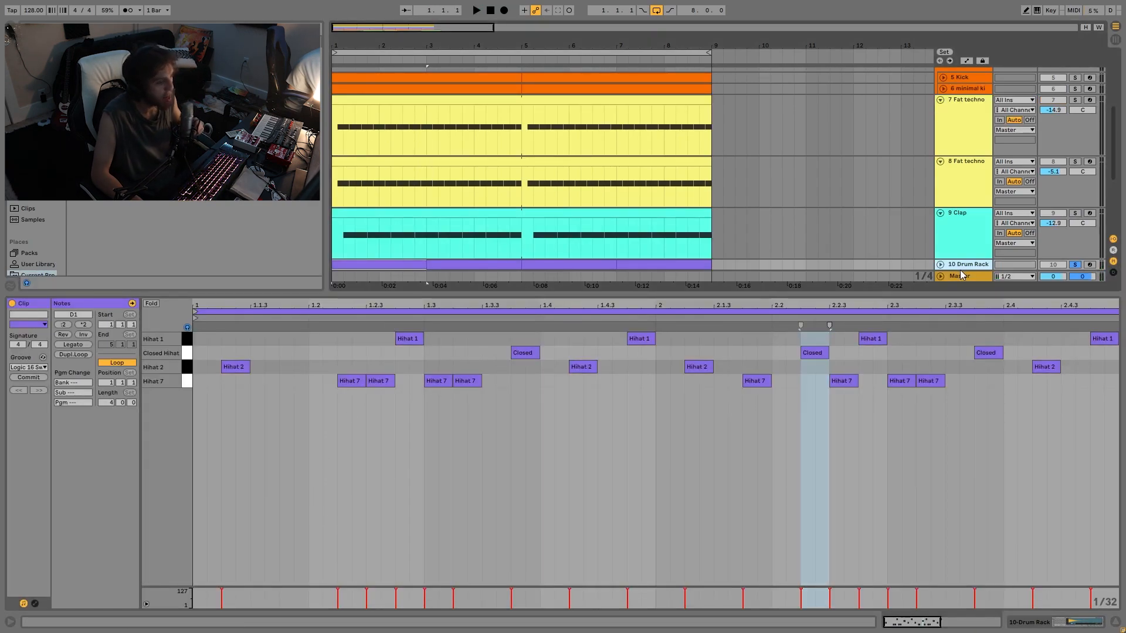
pyautogui.hotkey('shift', 'Tab')
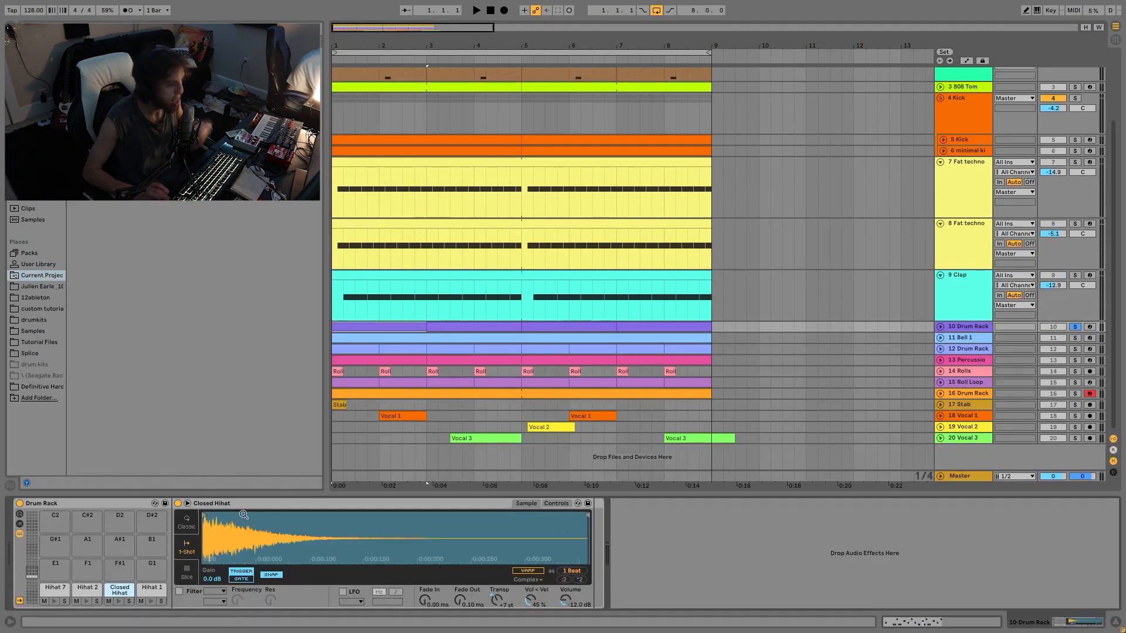
pyautogui.scroll(3, 704, 178)
pyautogui.scroll(-3, 793, 197)
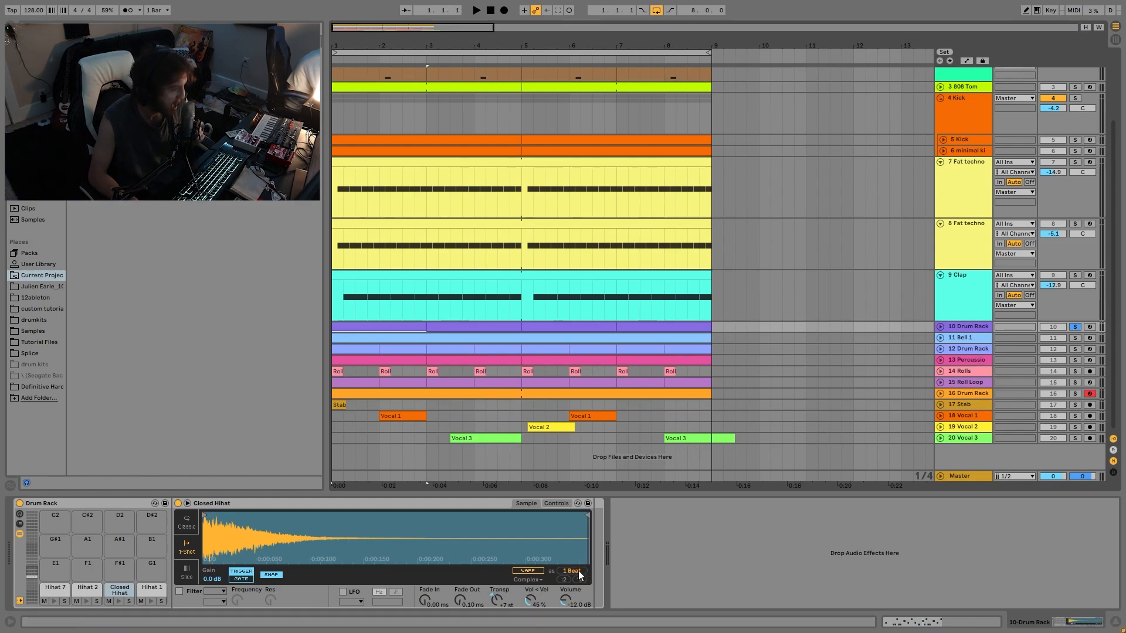
# - Play the first track 10 Drum Rack clip while viewing its hi-hat notes, and return to the rack's sample settings
pyautogui.doubleClick(388, 329)
pyautogui.press('space')
pyautogui.press('space')
pyautogui.press('space')
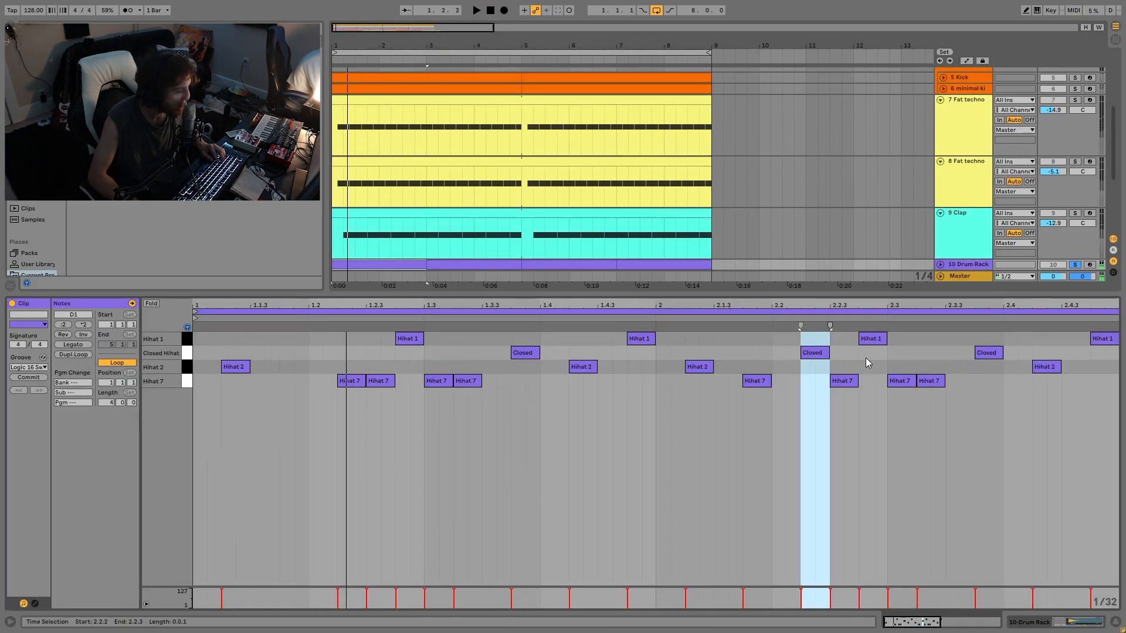
pyautogui.click(959, 265)
# - Play the track 10 Drum Rack with the track 8 Fat techno hat soloed alongside it, and on its own
pyautogui.click(1074, 260)
pyautogui.press('space')
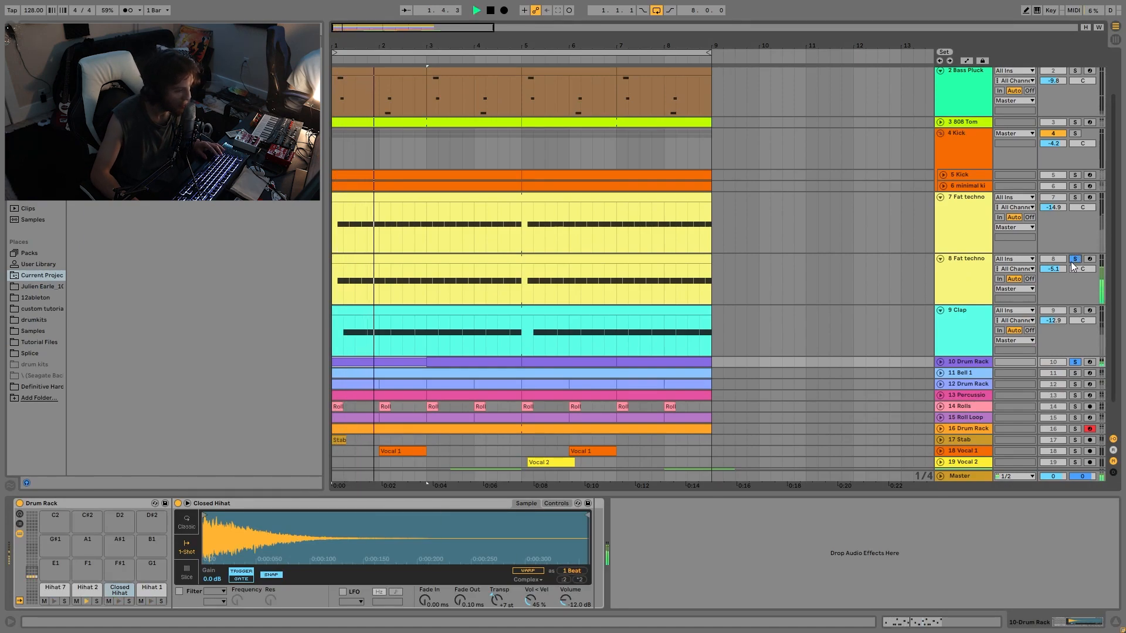
pyautogui.click(988, 361)
pyautogui.press('space')
pyautogui.press('space')
pyautogui.press('space')
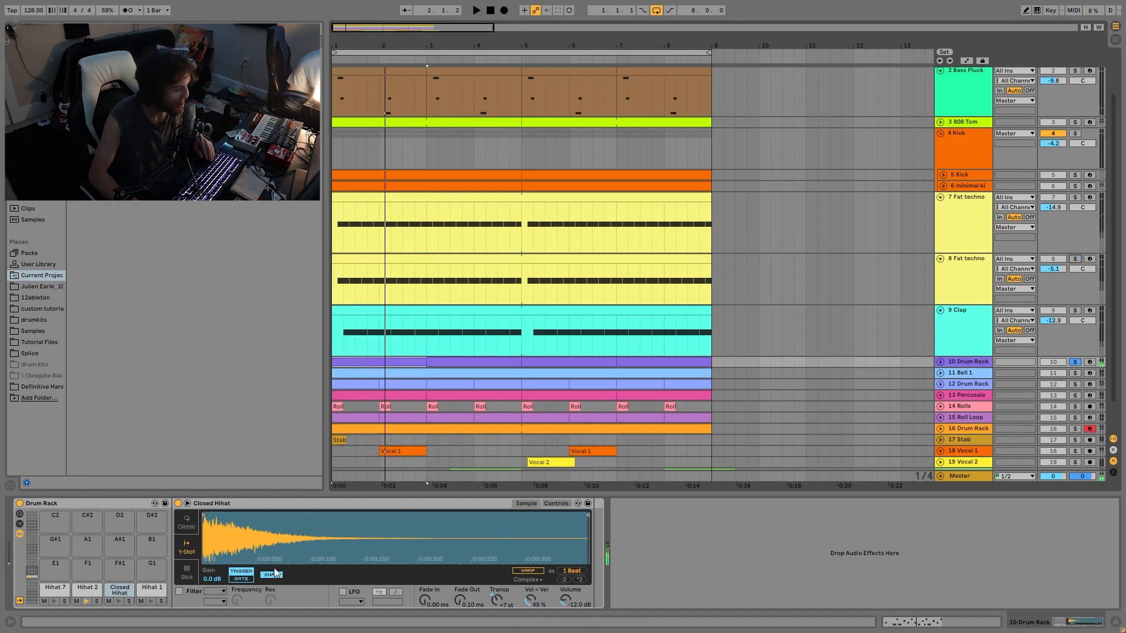
# - Show the Hihat 1 sample and compare the track 10 Drum Rack with and without the track 8 Fat techno hat
pyautogui.click(141, 590)
pyautogui.press('space')
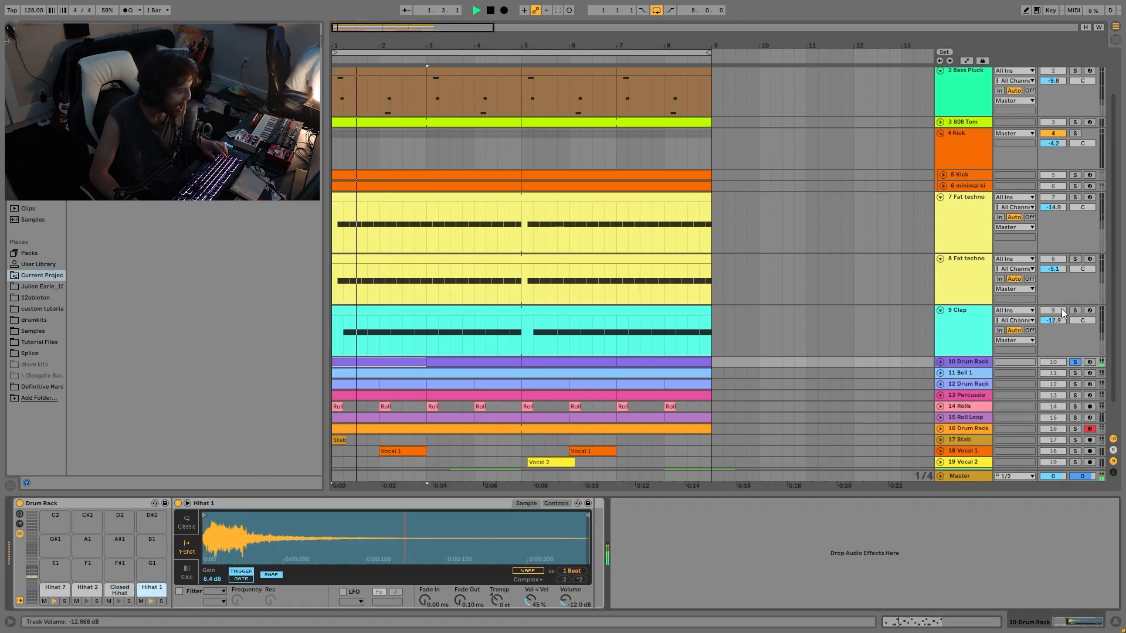
pyautogui.click(1078, 261)
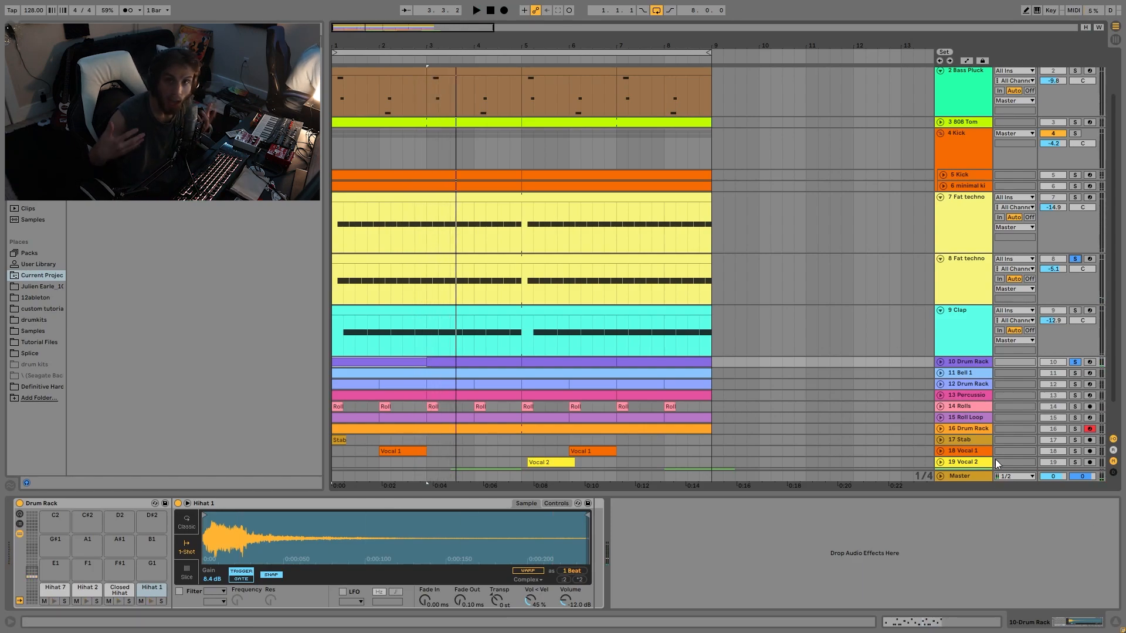
pyautogui.click(1075, 259)
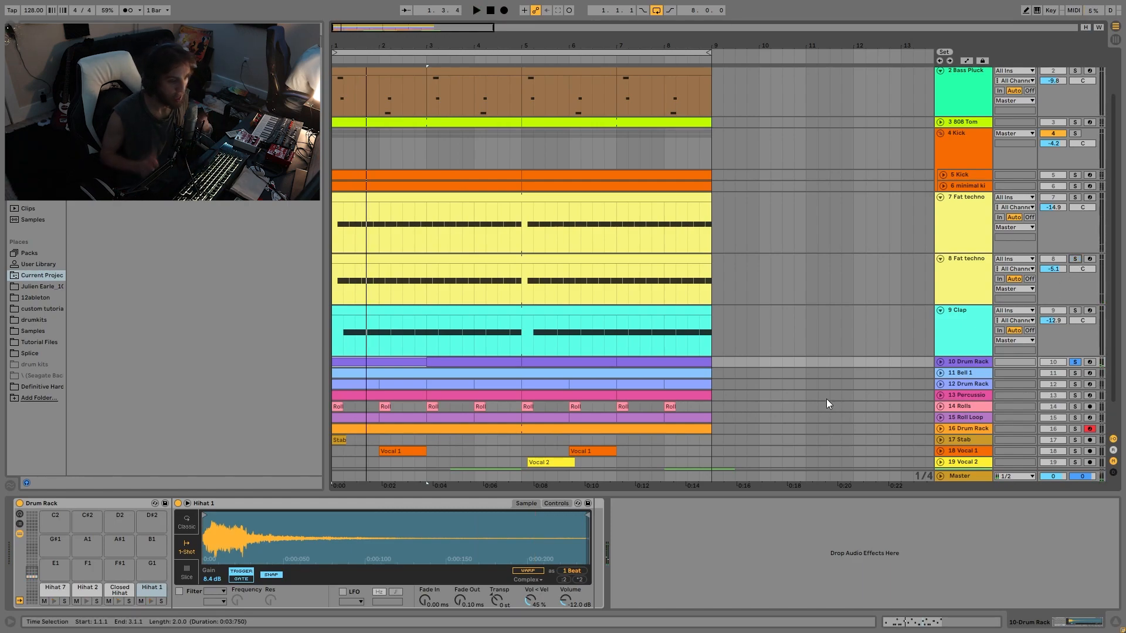
pyautogui.press('space')
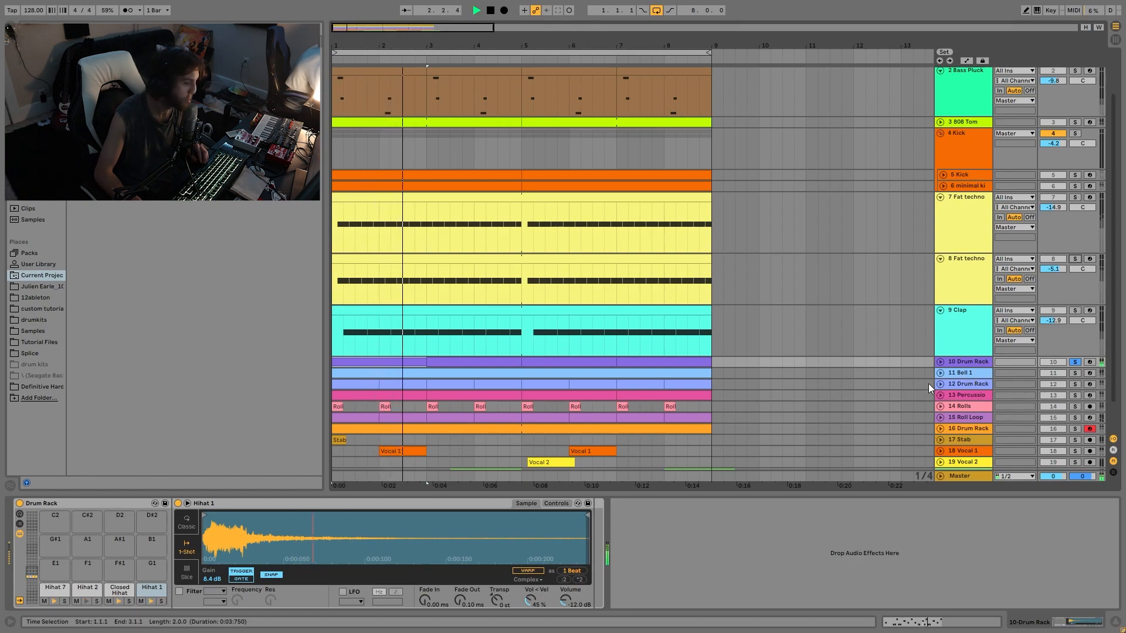
# - Unfold the Bell 1 track and play it soloed, on its own and together with the Kick group
pyautogui.scroll(-2, 923, 386)
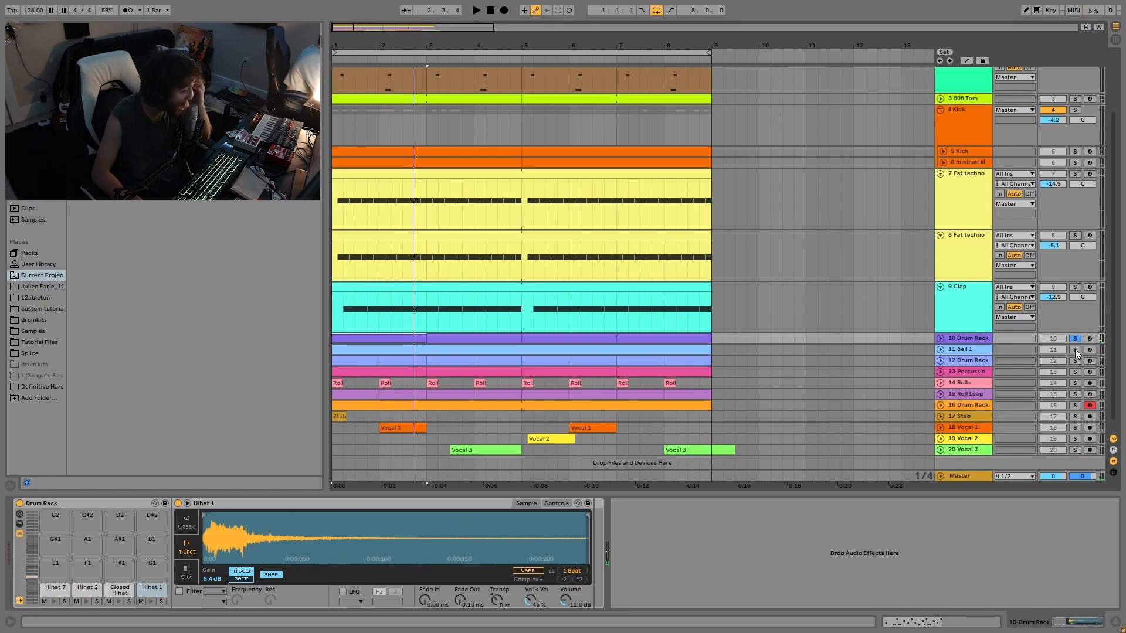
pyautogui.click(940, 349)
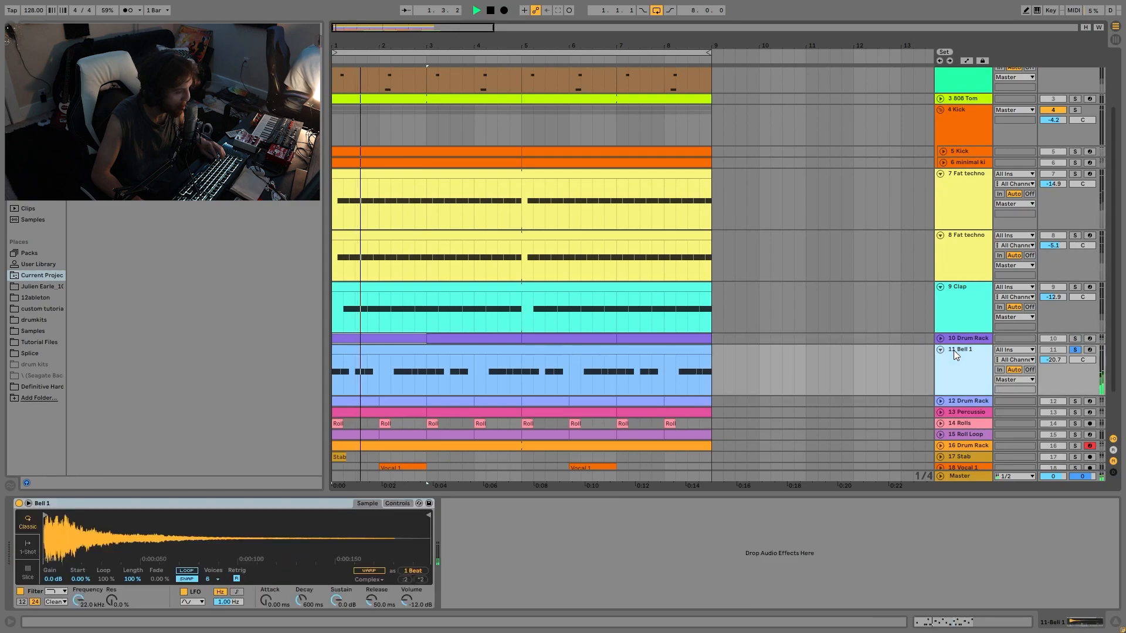
pyautogui.scroll(-3, 970, 335)
pyautogui.scroll(5, 1043, 182)
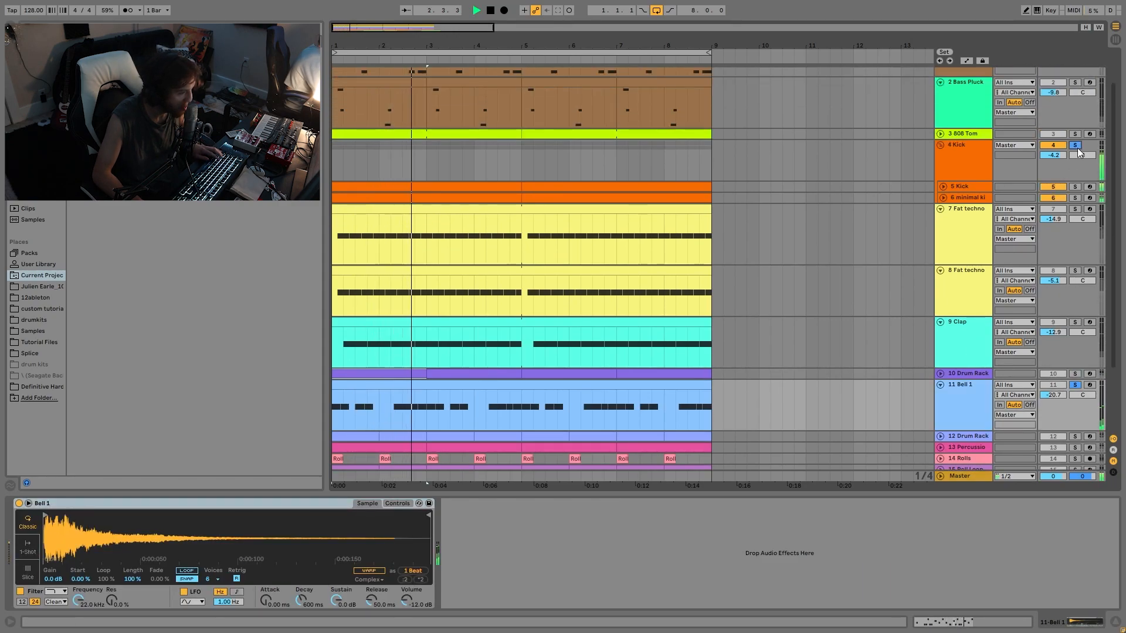
pyautogui.scroll(-5, 1060, 290)
pyautogui.scroll(-1, 1061, 291)
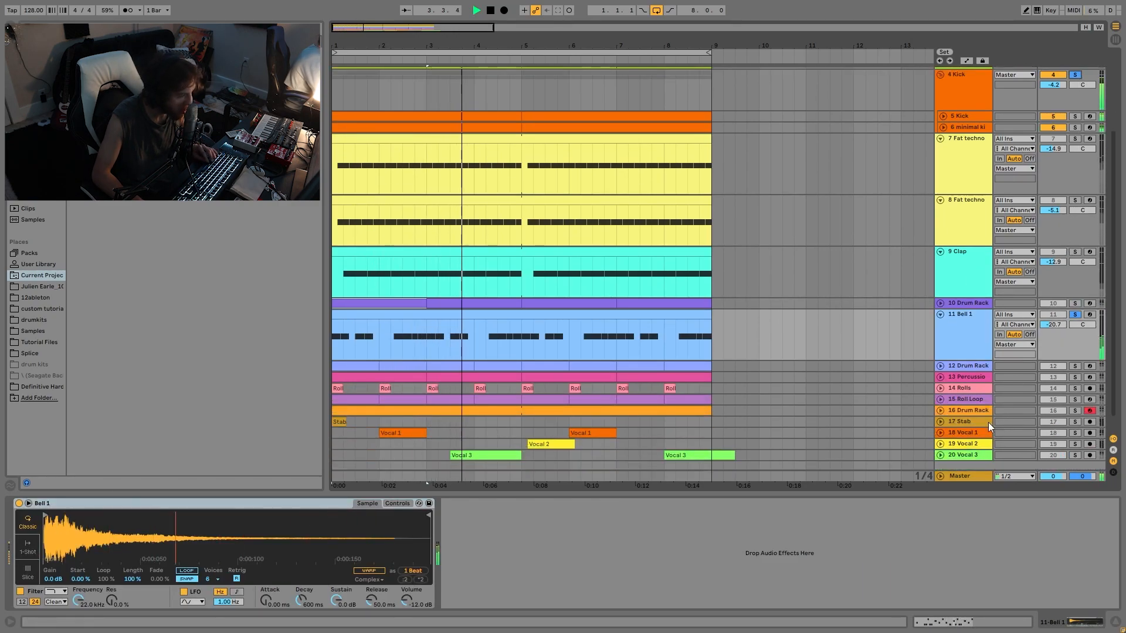
pyautogui.click(989, 344)
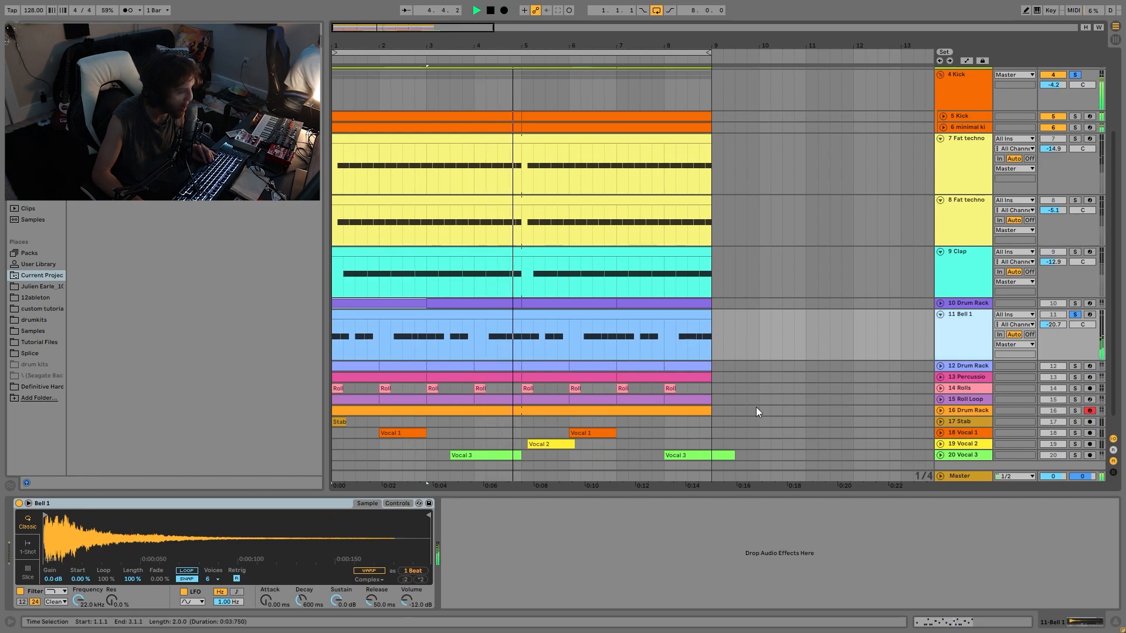
pyautogui.press('space')
pyautogui.press('space')
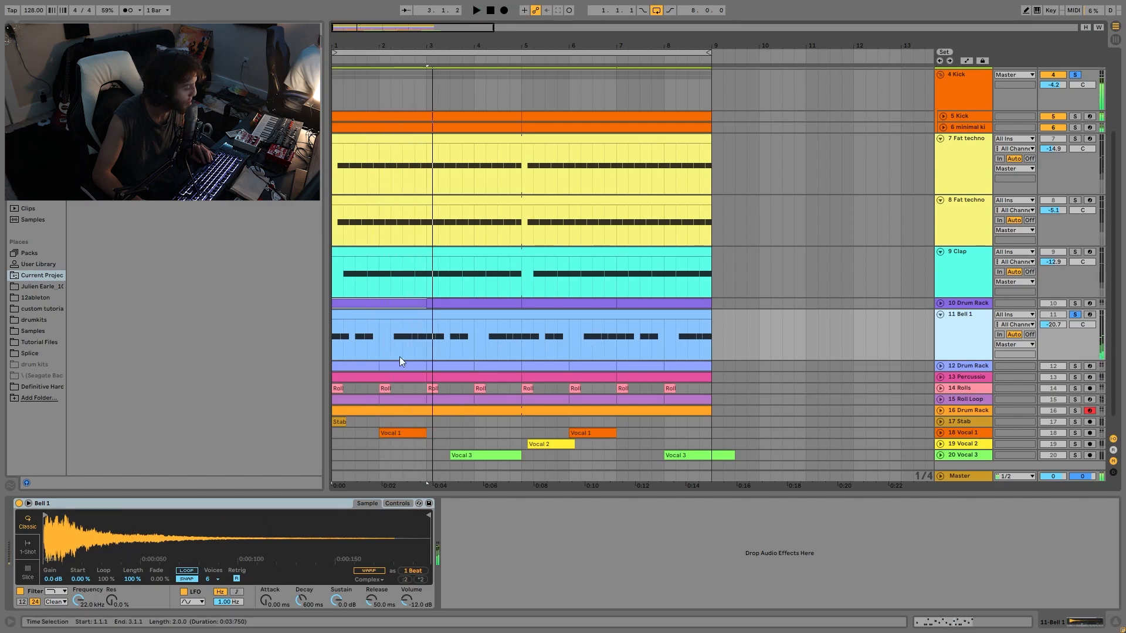
# - Add the track 12 Drum Rack to the soloed Bell 1 and Kick group, show its bongo devices, and play them
pyautogui.click(1075, 366)
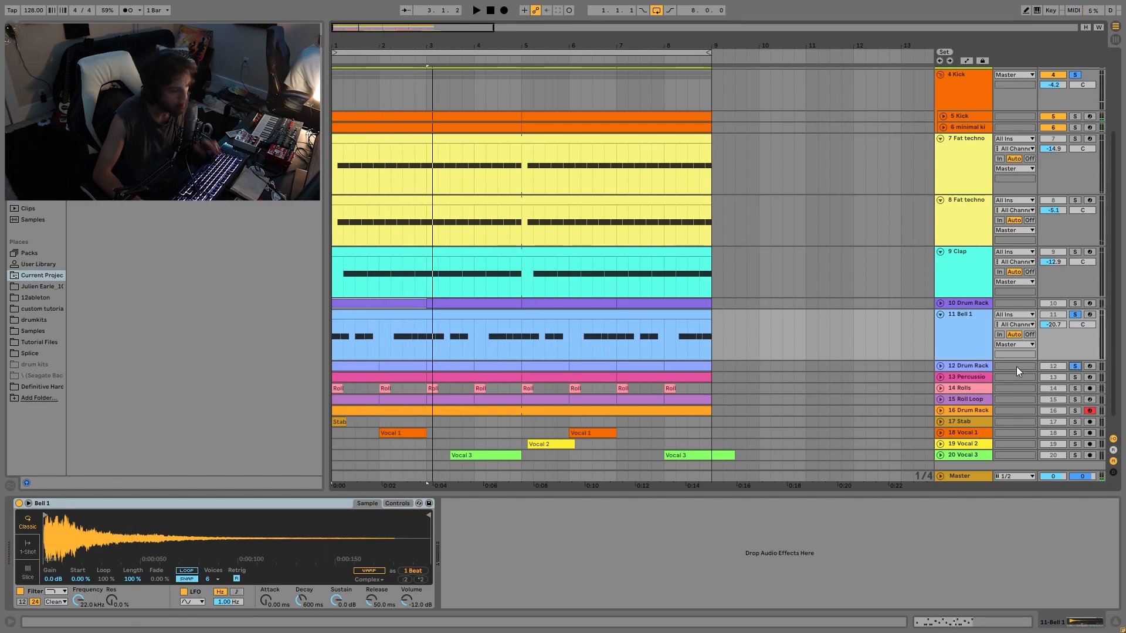
pyautogui.click(968, 367)
pyautogui.press('space')
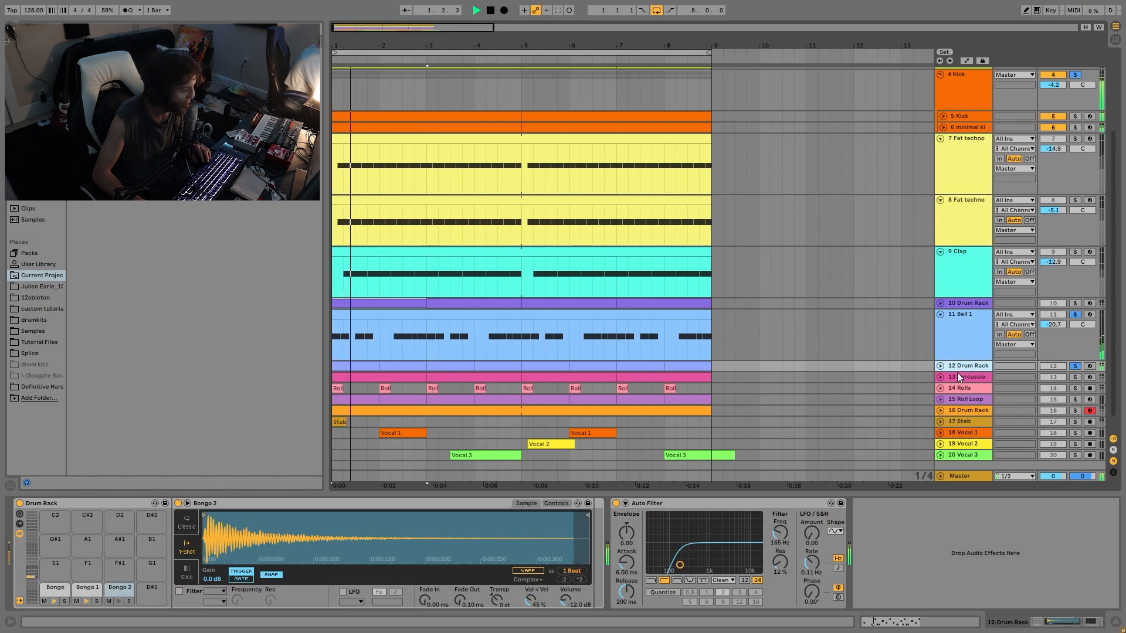
# - Take the Kick group and Bell 1 out of the solo, unfold the track 12 Drum Rack, and play it alone
pyautogui.scroll(2, 1074, 316)
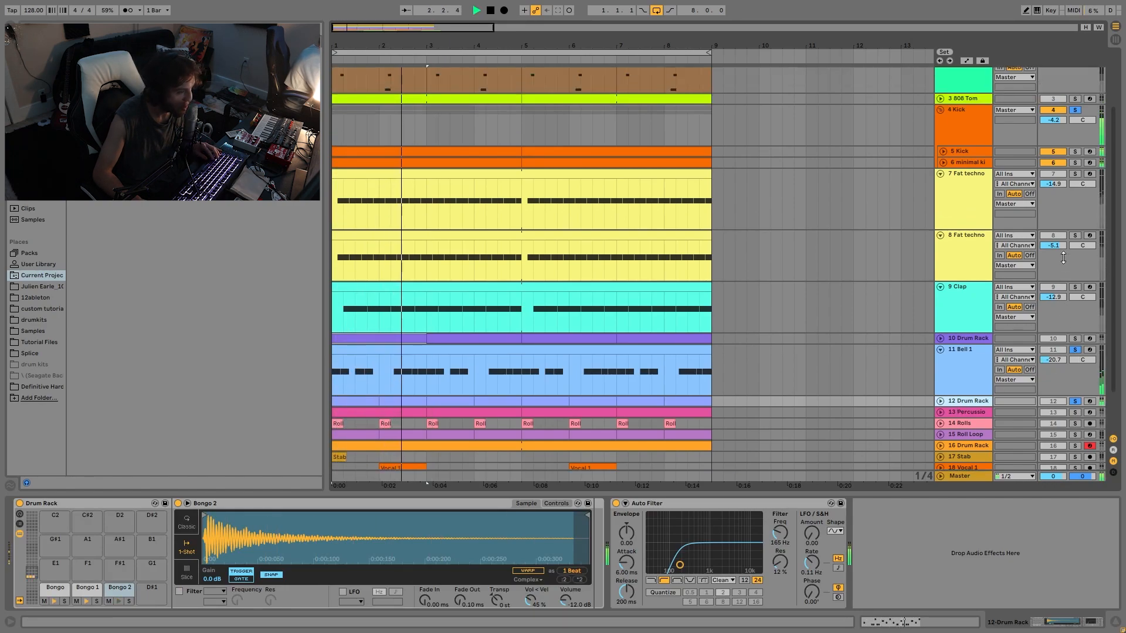
pyautogui.scroll(-3, 1025, 327)
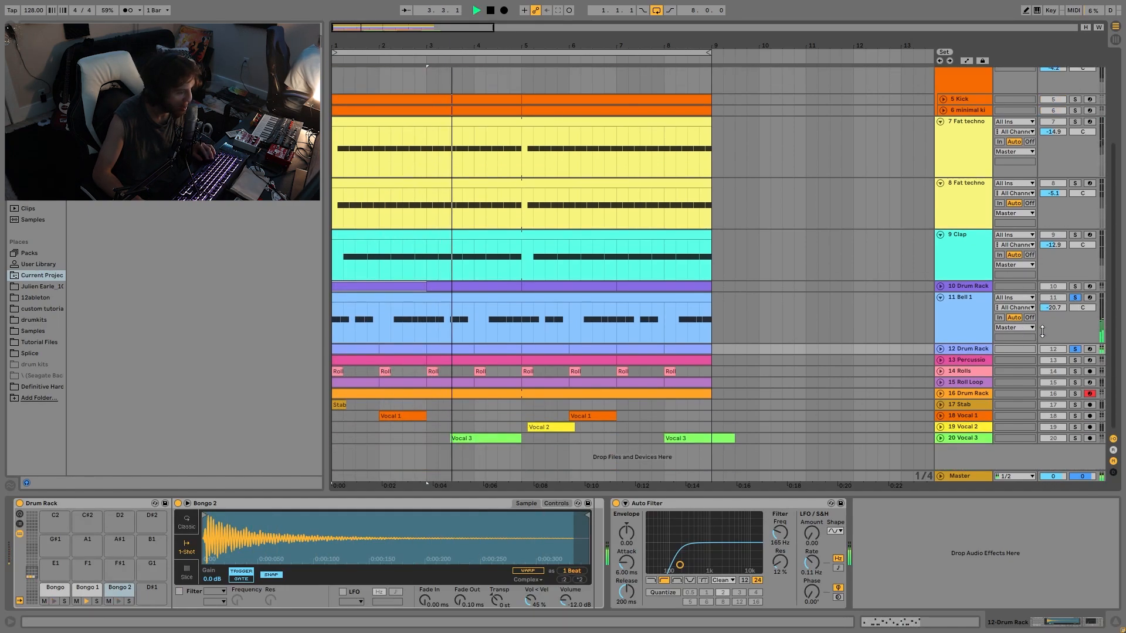
pyautogui.click(1074, 298)
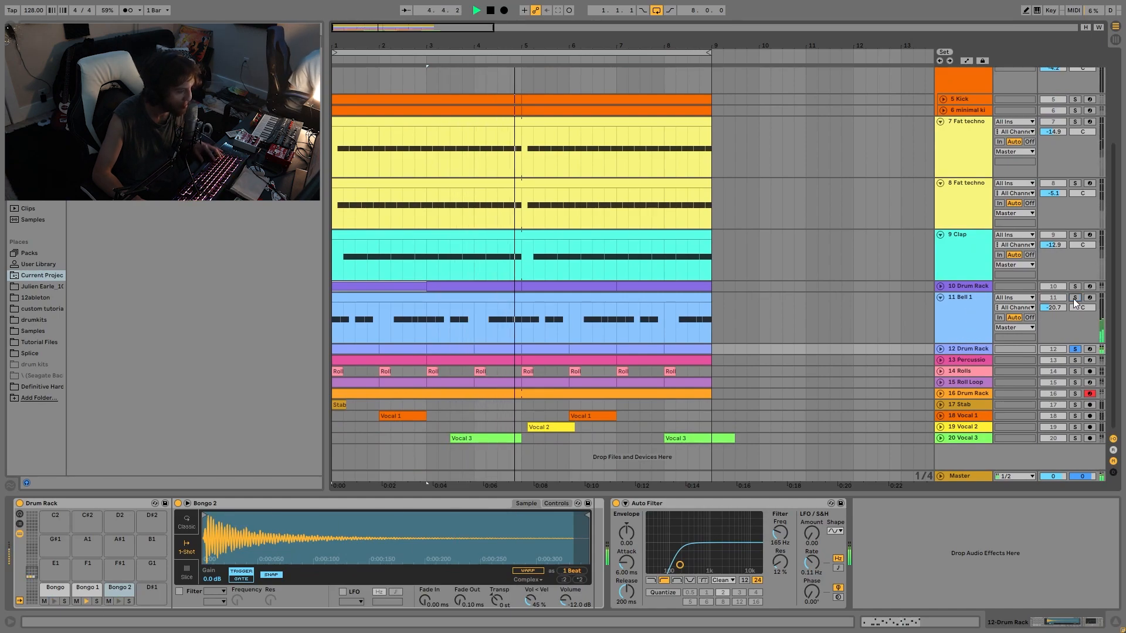
pyautogui.click(941, 350)
pyautogui.press('space')
pyautogui.click(434, 395)
pyautogui.press('space')
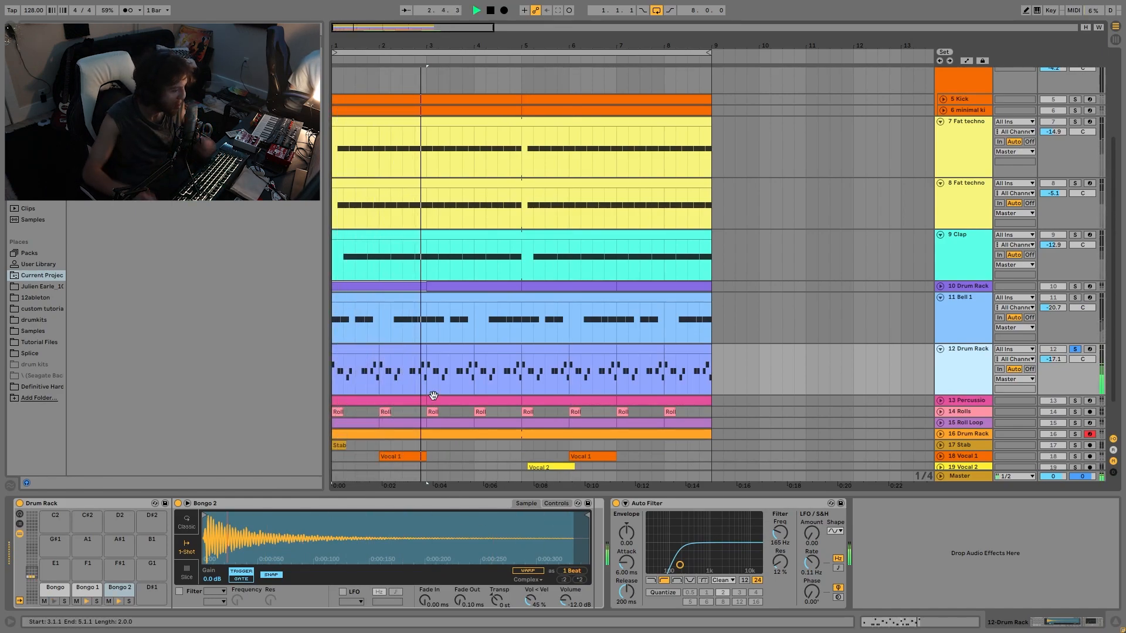
# - Solo the track 13 Percussion during playback, show its Percussion 3 sample, and unfold the track
pyautogui.scroll(-2, 463, 364)
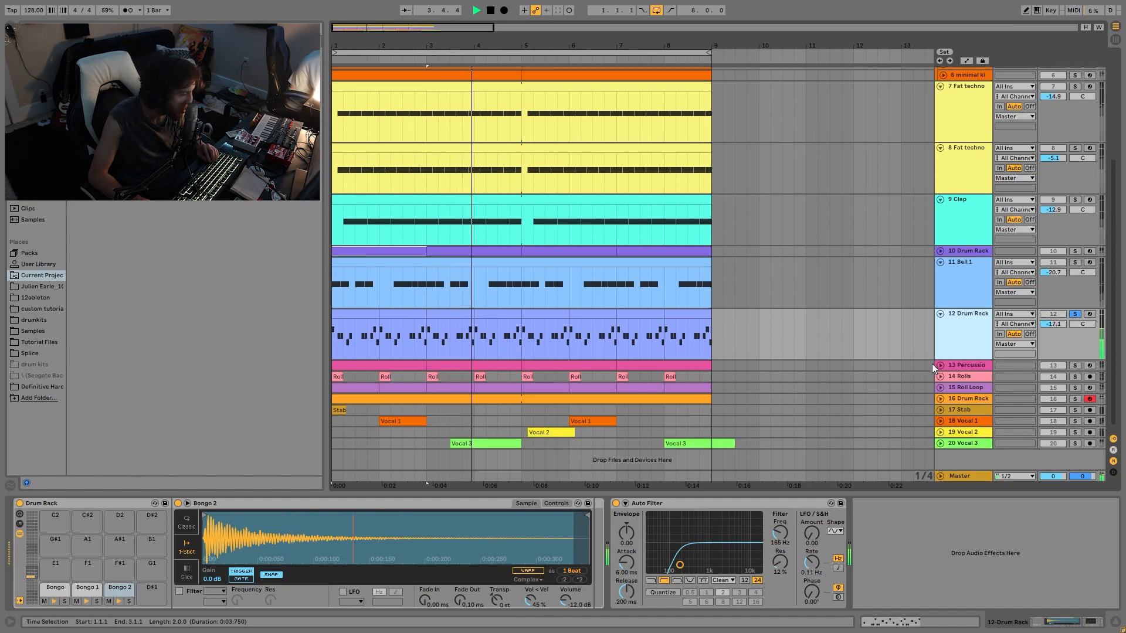
pyautogui.click(1074, 365)
pyautogui.click(966, 366)
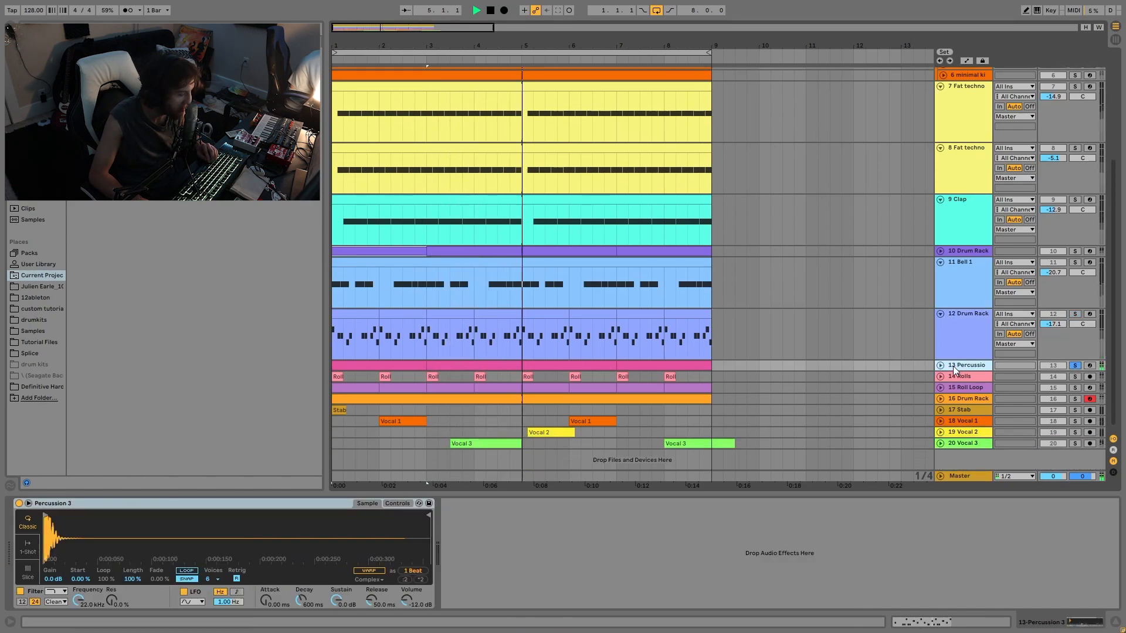
pyautogui.click(941, 365)
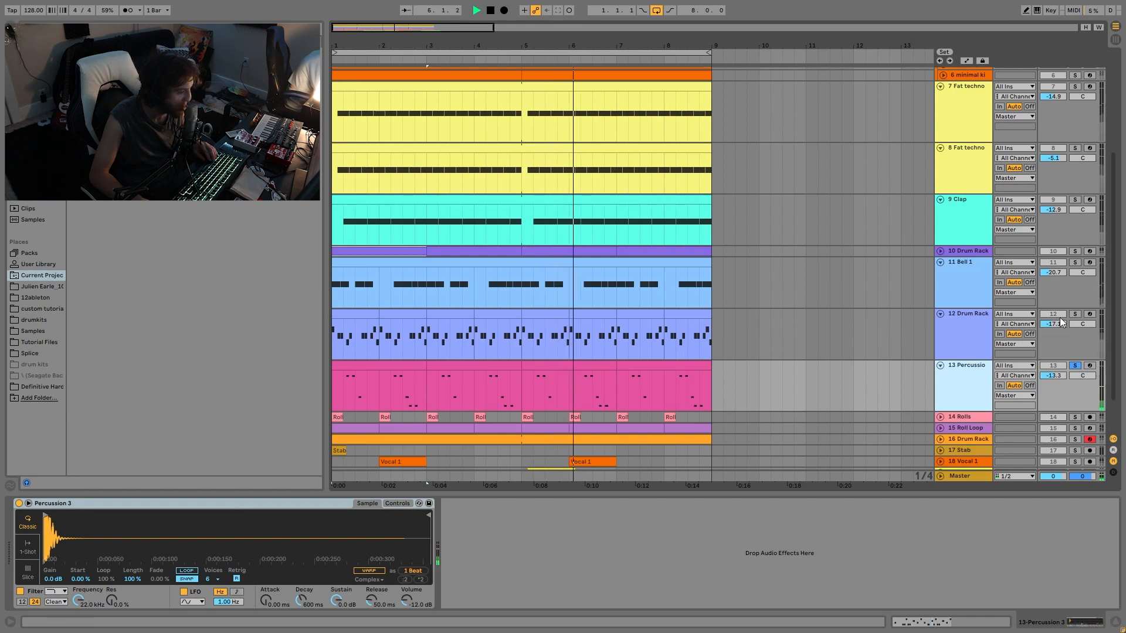
pyautogui.press('space')
# - Solo the Kick group, track 8 Fat techno hat and Clap along with the Percussion track, and play them together
pyautogui.scroll(5, 1076, 347)
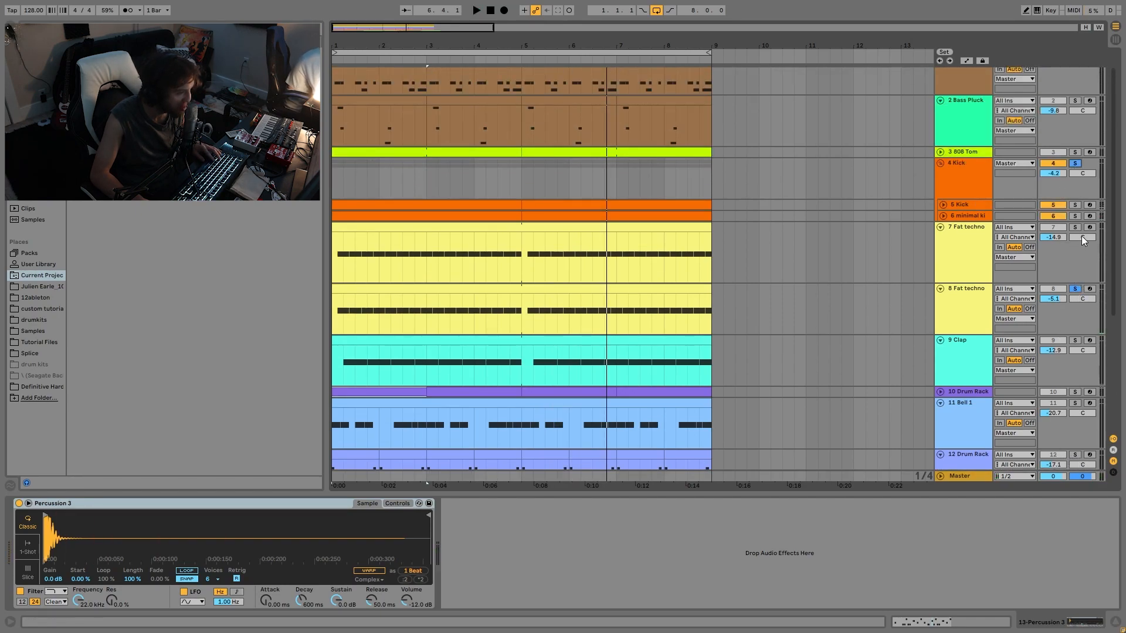
pyautogui.press('space')
pyautogui.scroll(-5, 997, 364)
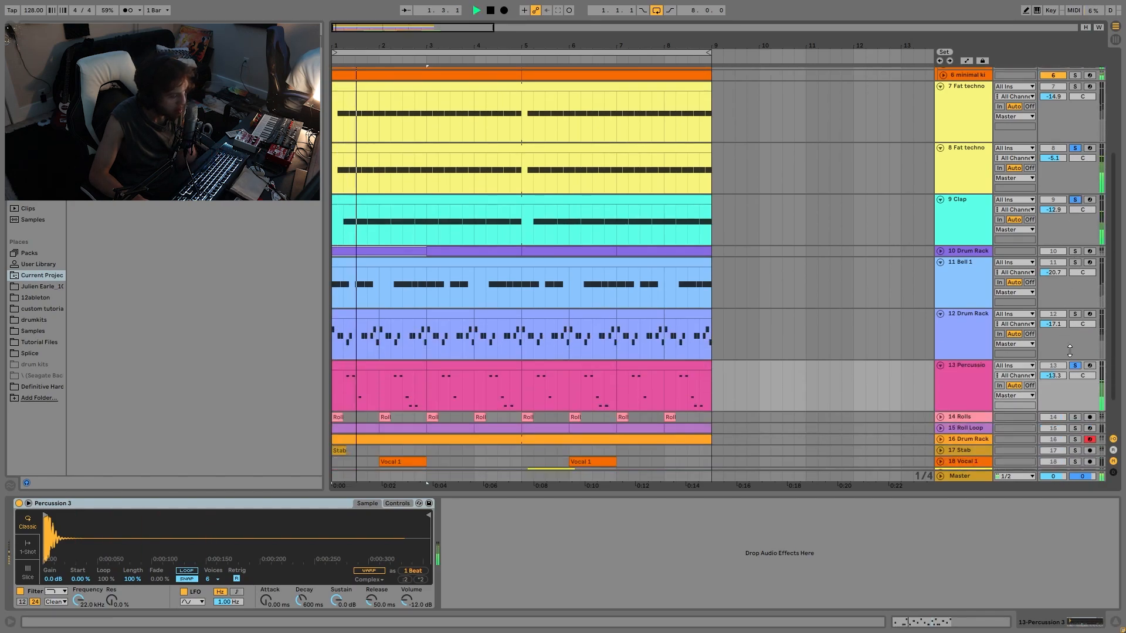
pyautogui.click(986, 384)
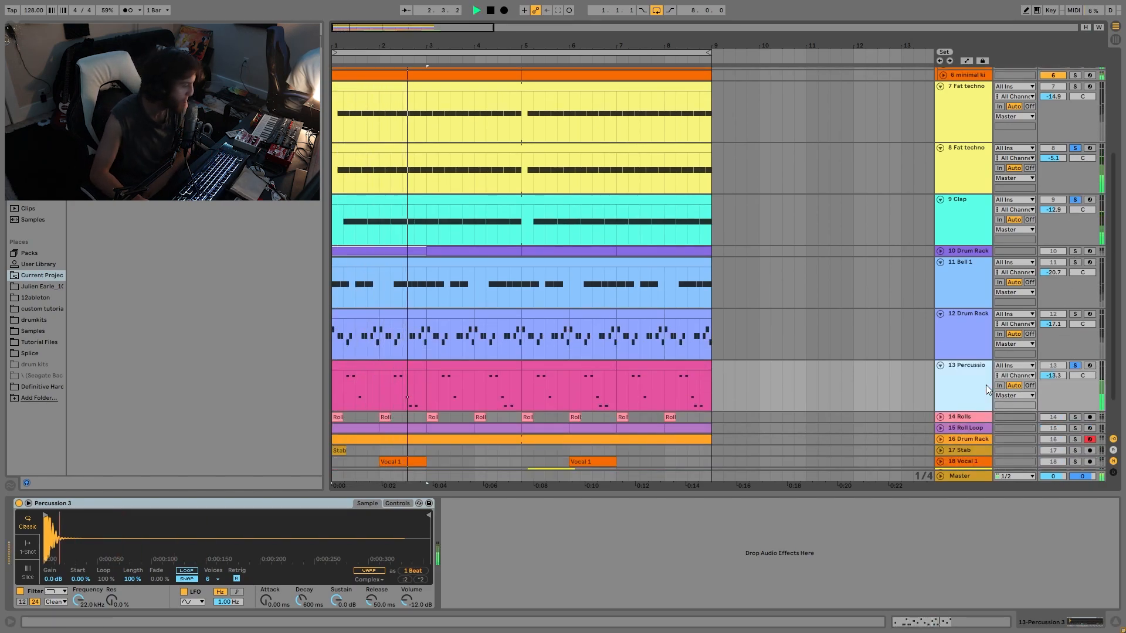
pyautogui.press('space')
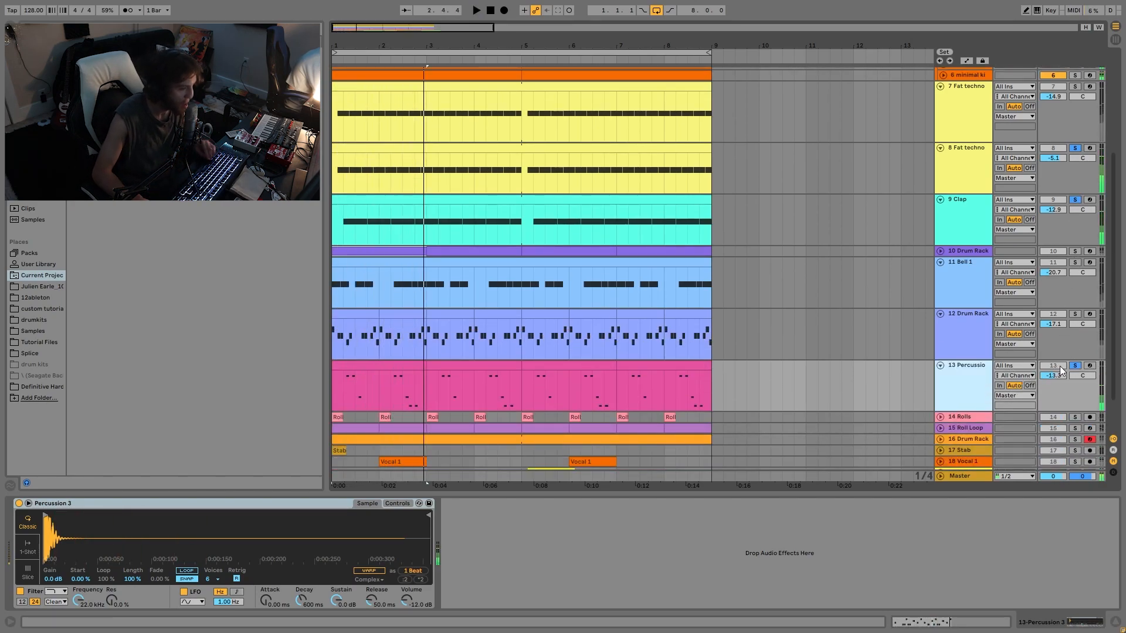
# - Add the track 12 Drum Rack to the soloed tracks and play the first bars with its notes enlarged in the arrangement
pyautogui.click(1075, 314)
pyautogui.scroll(-1, 1021, 270)
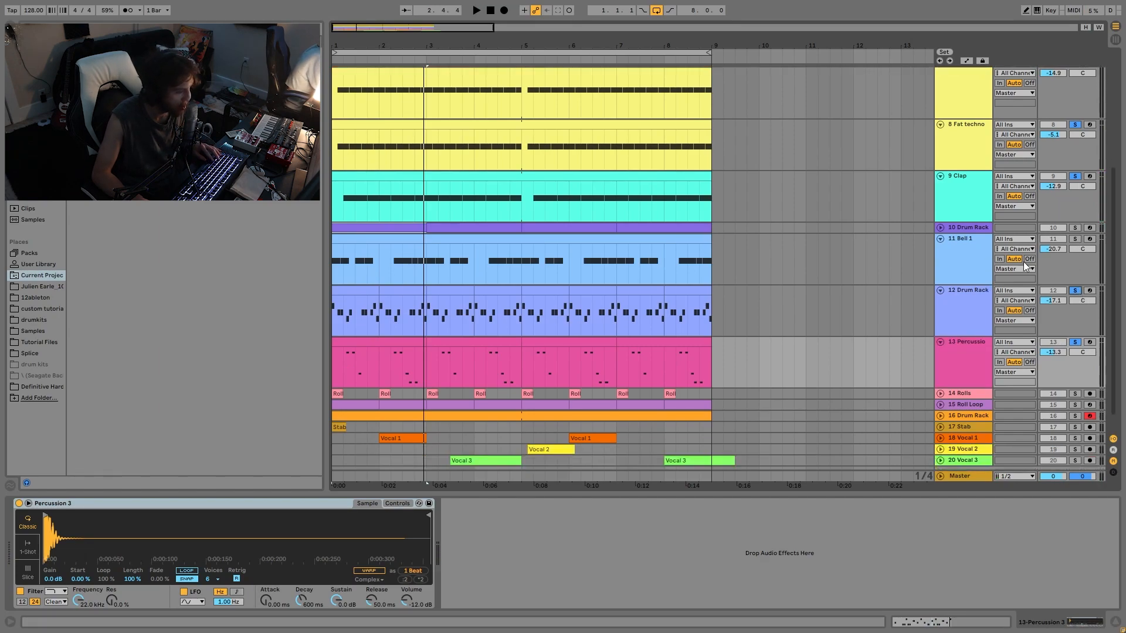
pyautogui.press('space')
pyautogui.moveTo(350, 46); pyautogui.dragTo(398, 129)
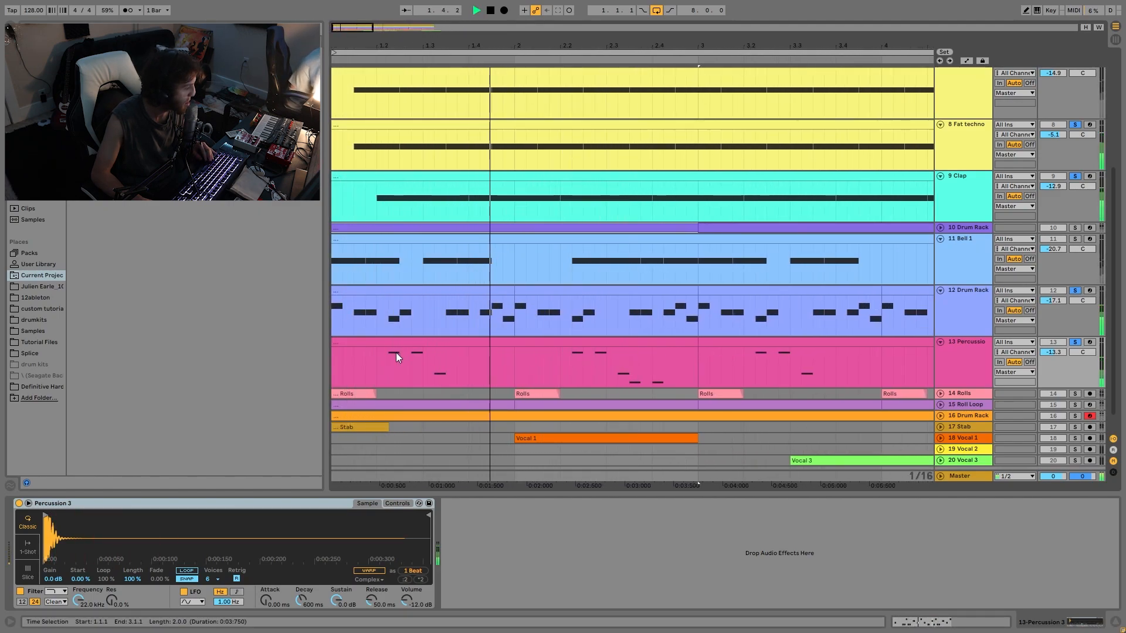
pyautogui.moveTo(544, 41); pyautogui.dragTo(478, 38)
pyautogui.press('space')
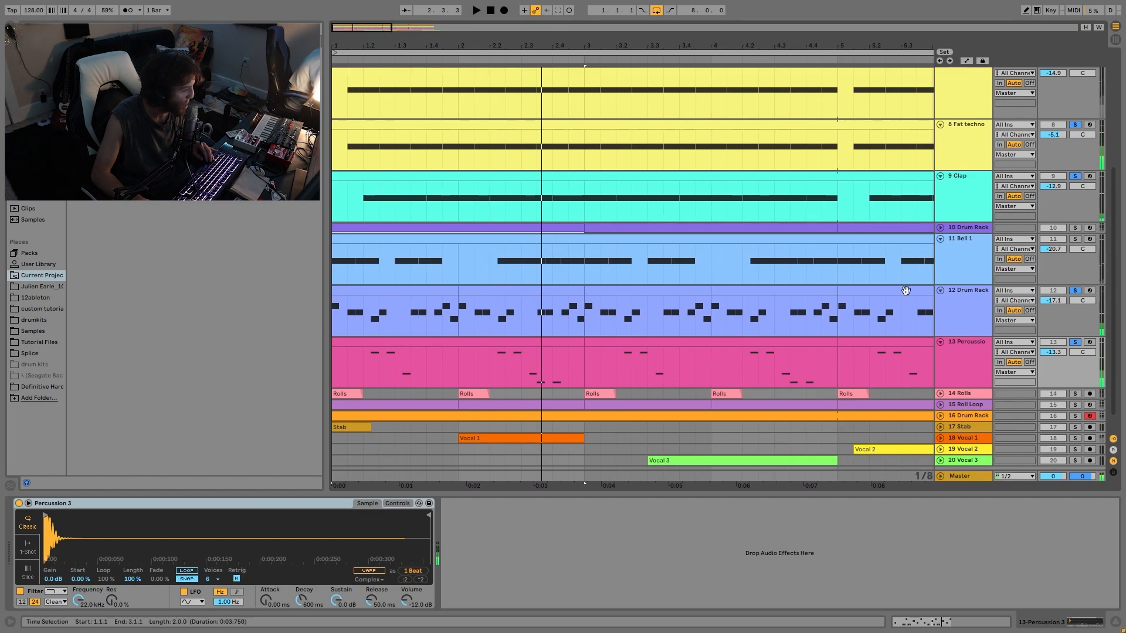
# - Play the soloed drum tracks without the Percussion track and again with it
pyautogui.press('space')
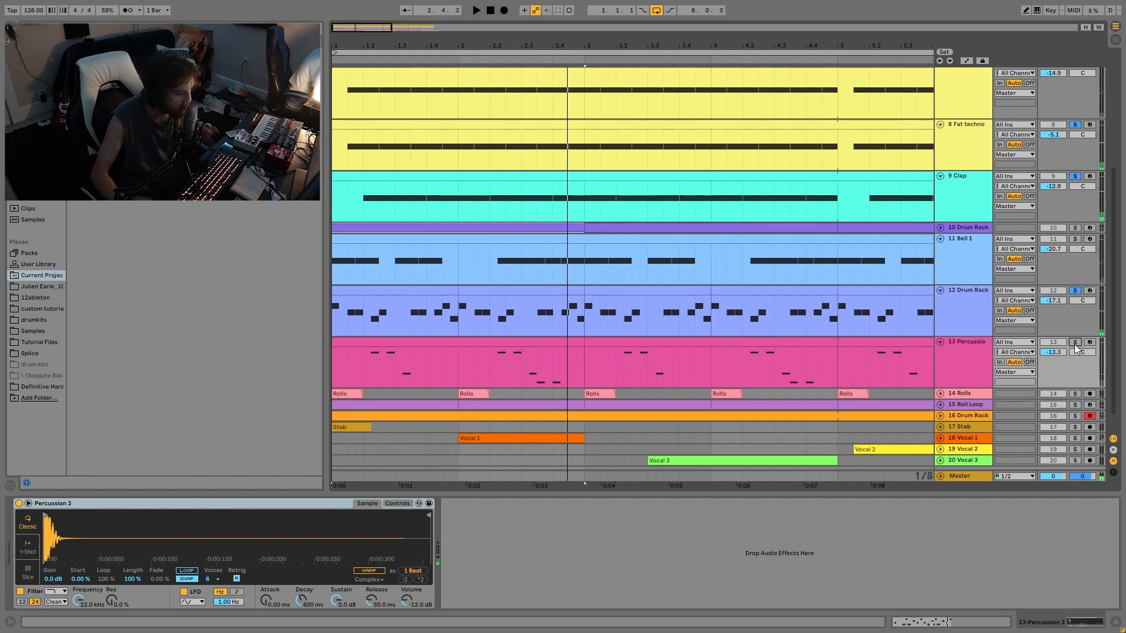
pyautogui.click(1076, 343)
pyautogui.press('space')
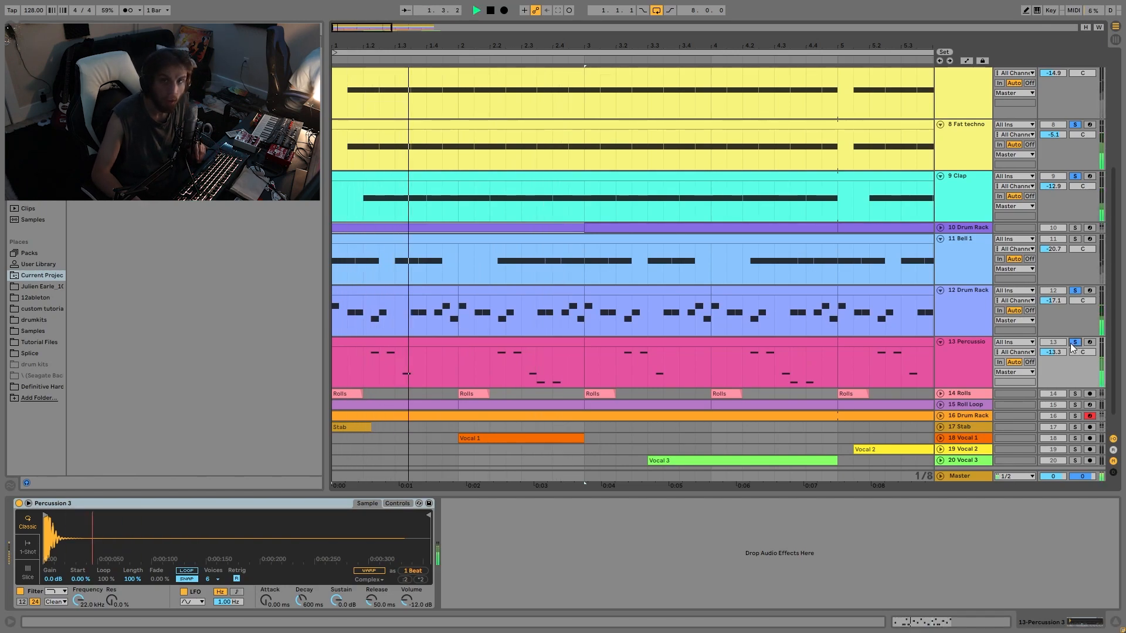
pyautogui.scroll(-1, 1035, 352)
pyautogui.press('space')
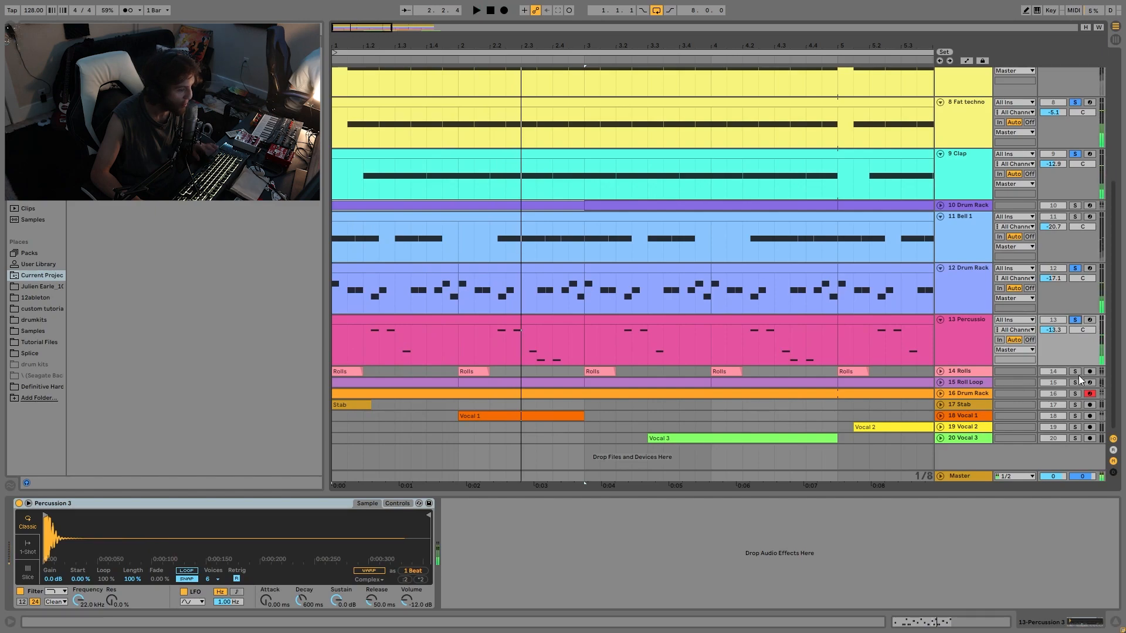
# - Unfold the Rolls and Roll Loop tracks and play only these two soloed across the full loop
pyautogui.click(939, 382)
pyautogui.press('space')
pyautogui.click(939, 370)
pyautogui.scroll(-3, 680, 280)
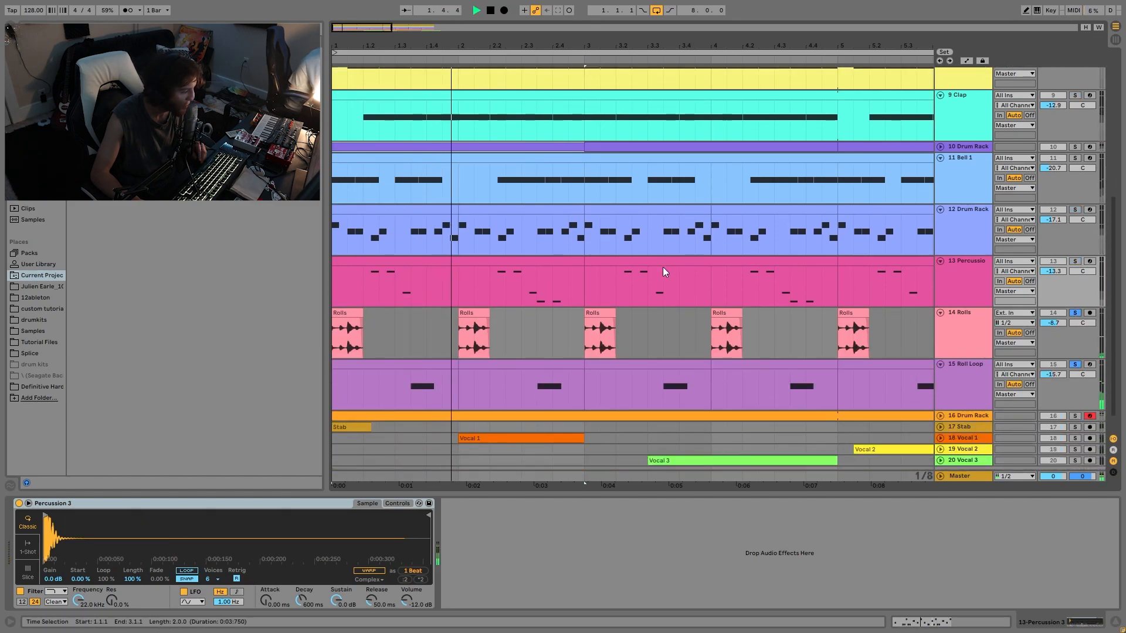
pyautogui.moveTo(472, 45); pyautogui.dragTo(381, 45)
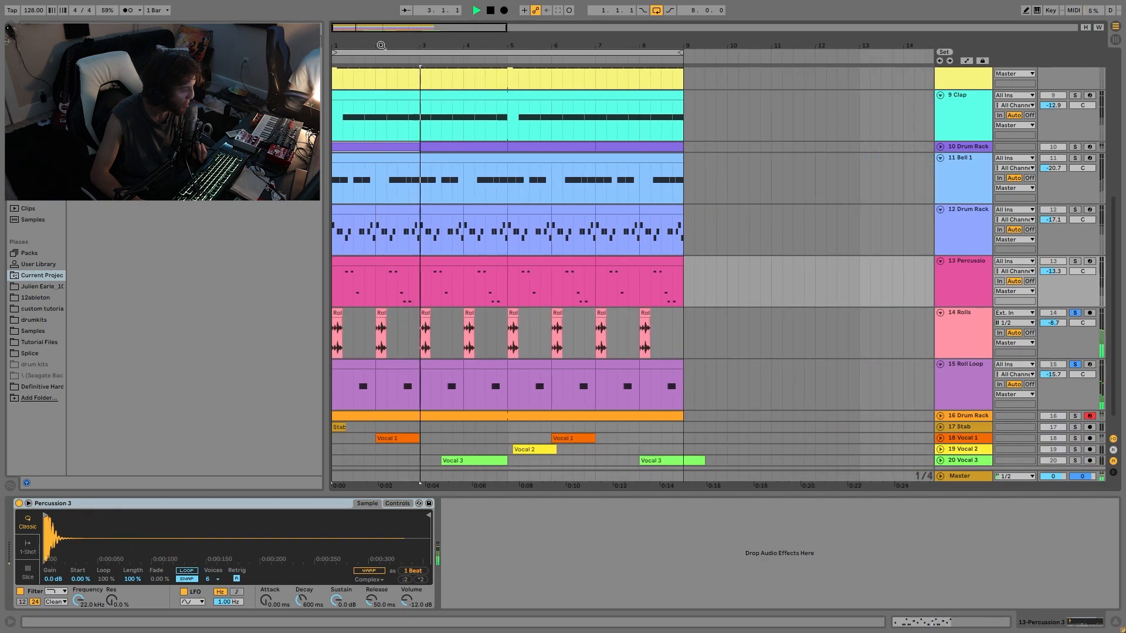
pyautogui.press('space')
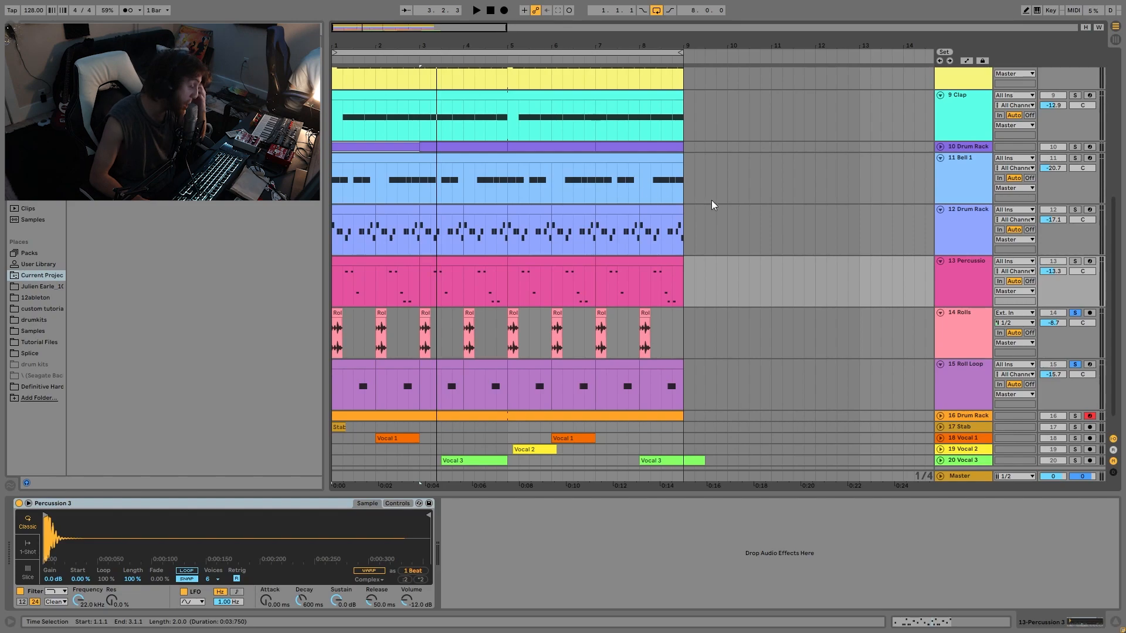
# - Play the Rolls track alone in solo for the opening bars and select its first clip
pyautogui.click(962, 340)
pyautogui.scroll(-1, 973, 350)
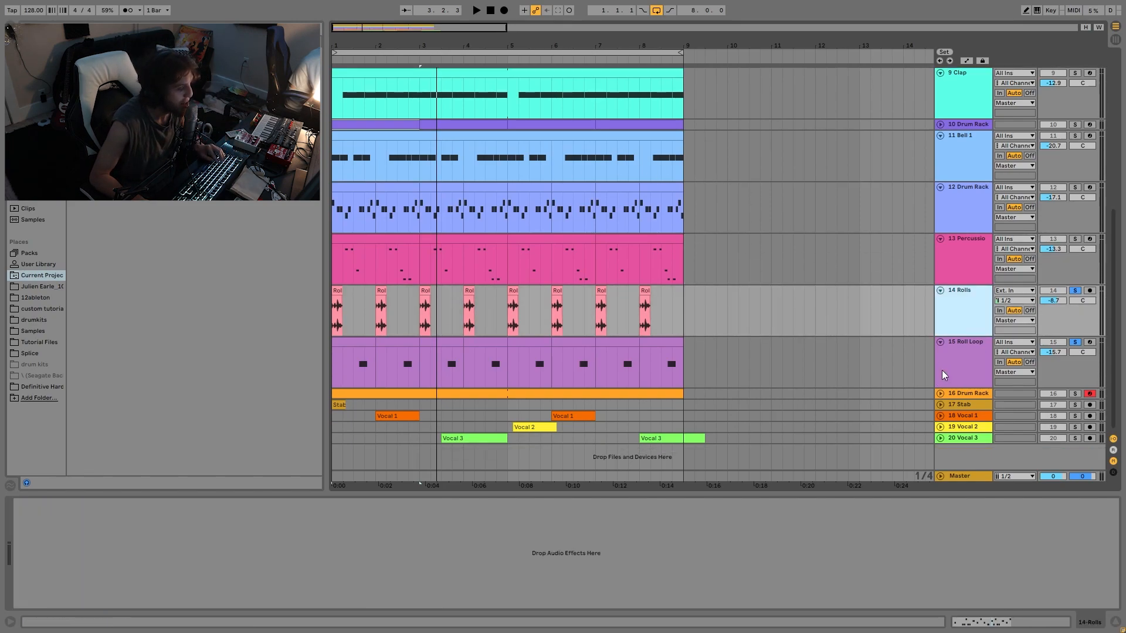
pyautogui.click(1074, 343)
pyautogui.press('space')
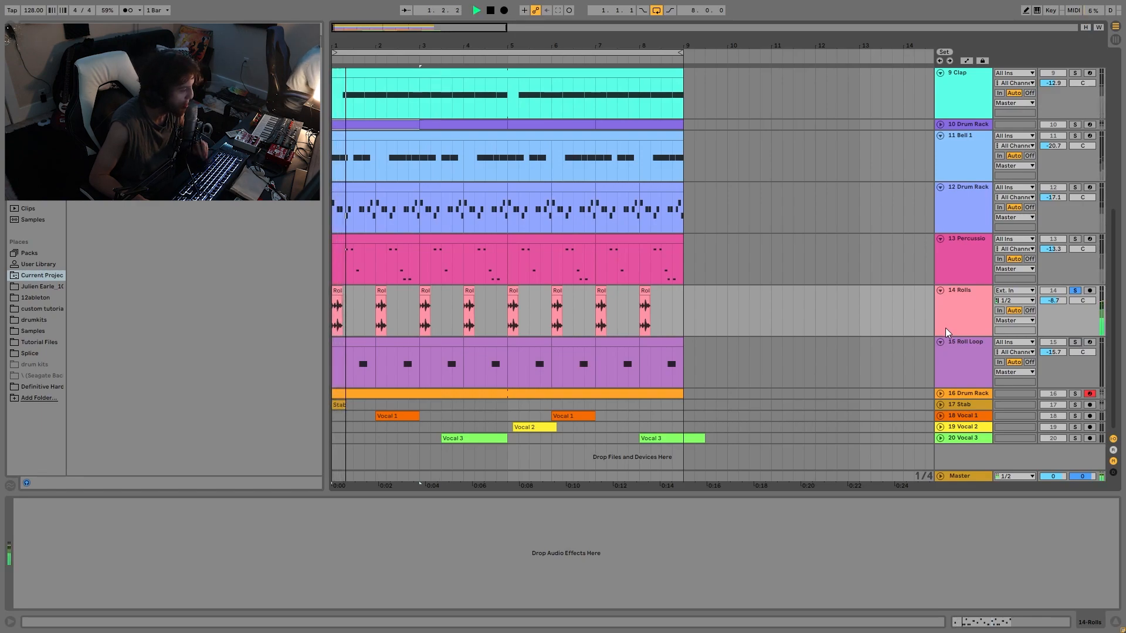
pyautogui.press('space')
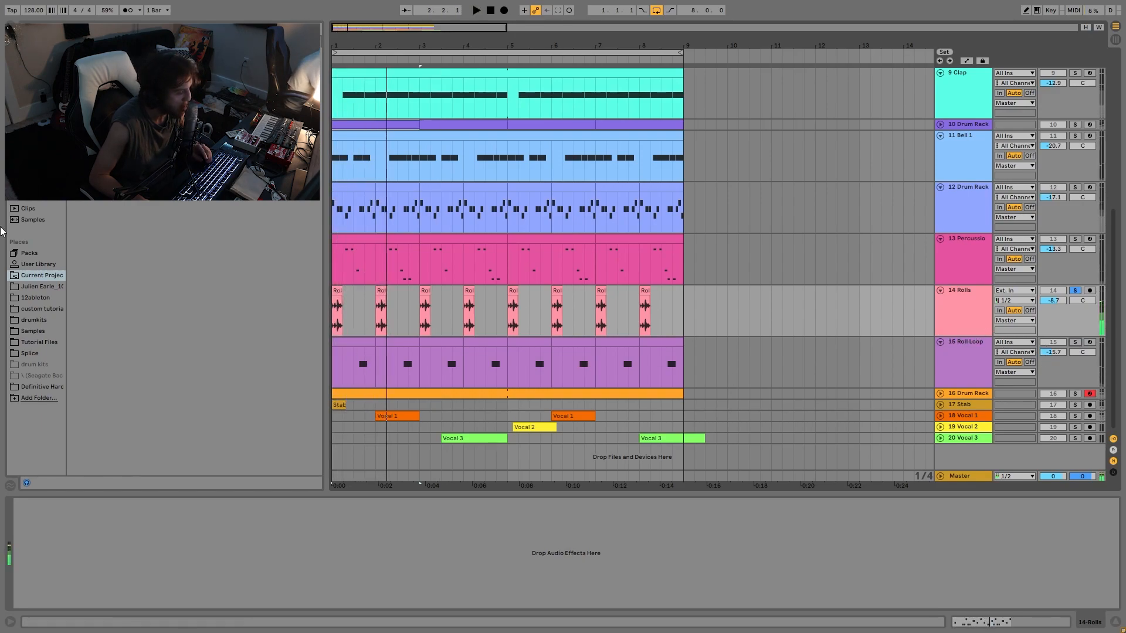
pyautogui.click(340, 308)
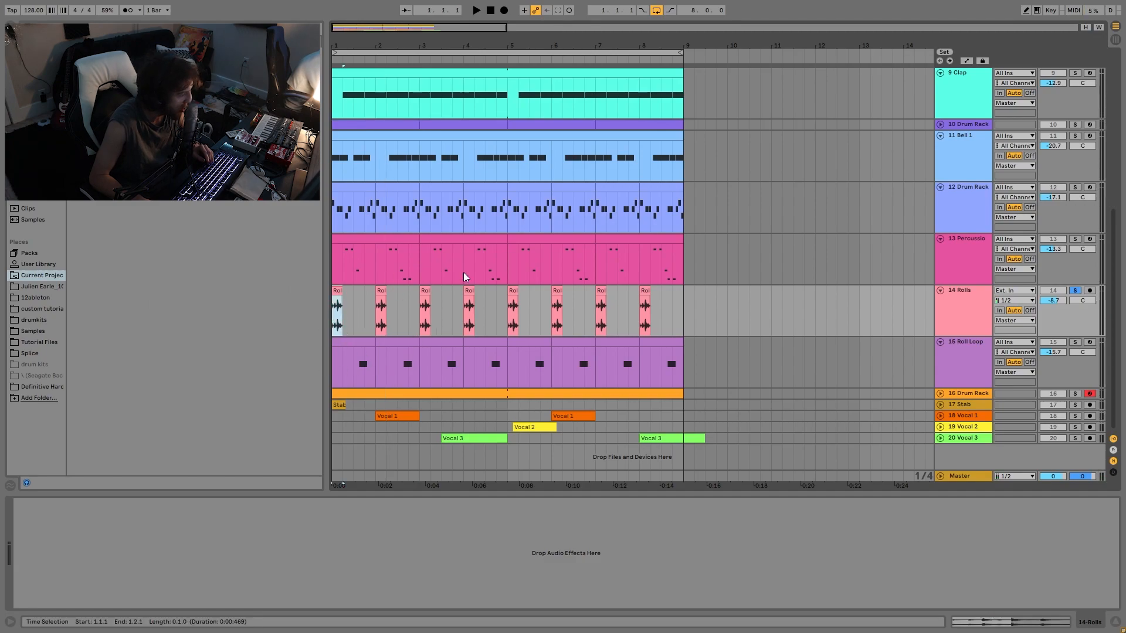
# - Solo only the Roll Loop track and play its first roll
pyautogui.click(942, 366)
pyautogui.click(1075, 343)
pyautogui.press('space')
pyautogui.press('space')
pyautogui.click(357, 368)
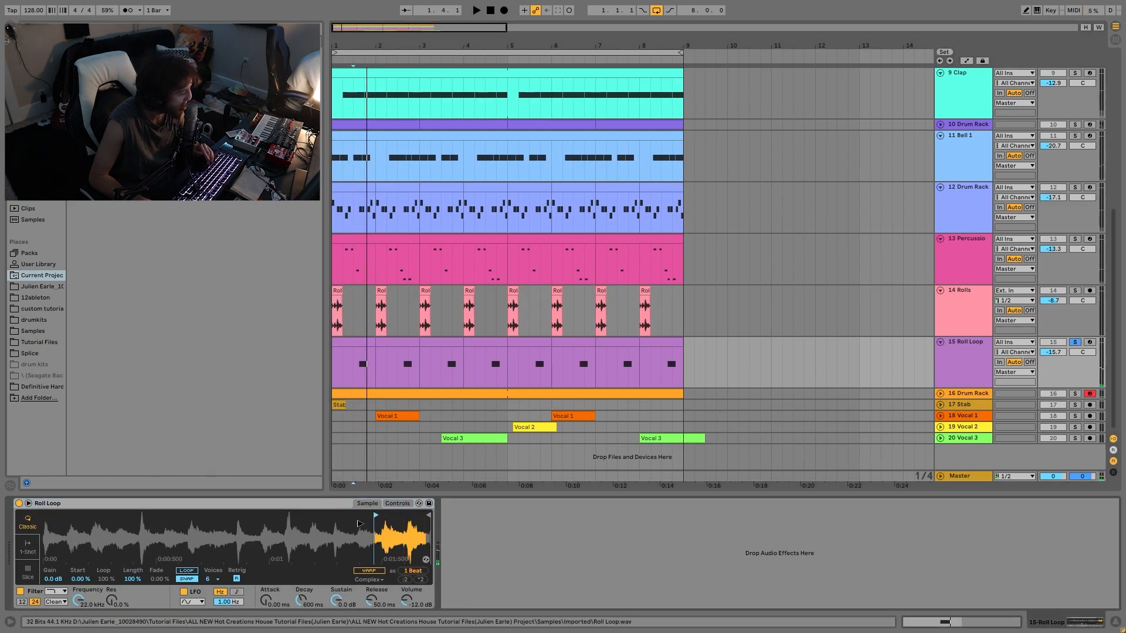
# - Try an earlier sample start in the Roll Loop sampler, play it, and undo the change
pyautogui.moveTo(383, 518); pyautogui.dragTo(239, 538)
pyautogui.press('space')
pyautogui.press('space')
pyautogui.press('space')
pyautogui.hotkey('ctrl', 'z')
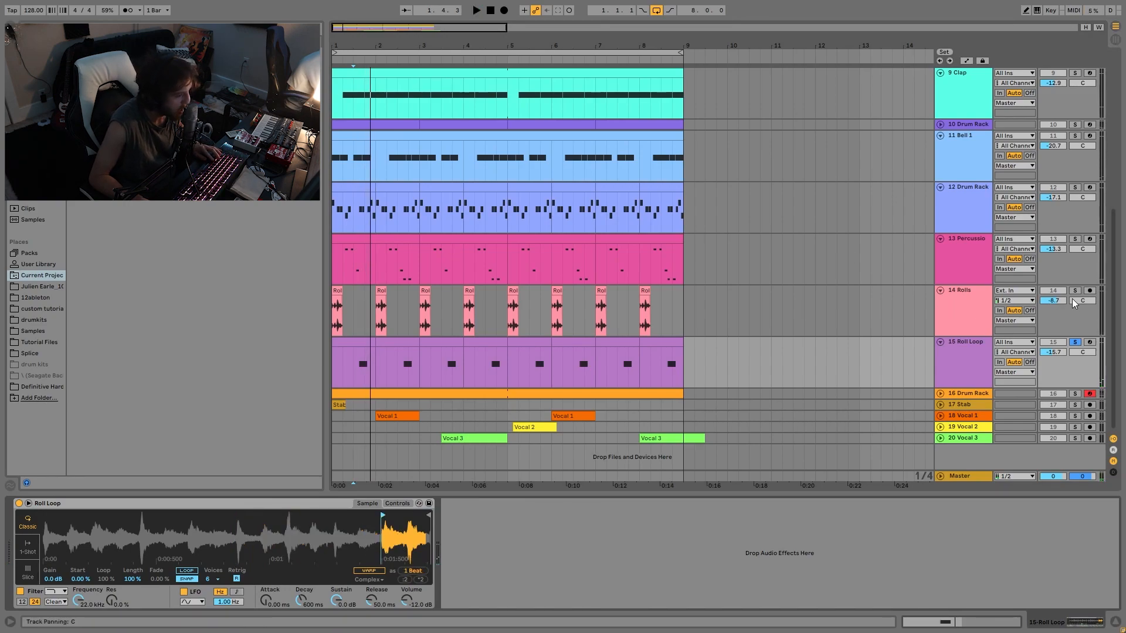
# - Play the soloed Rolls and Roll Loop tracks together, and clear the solos to hear the full mix
pyautogui.click(346, 342)
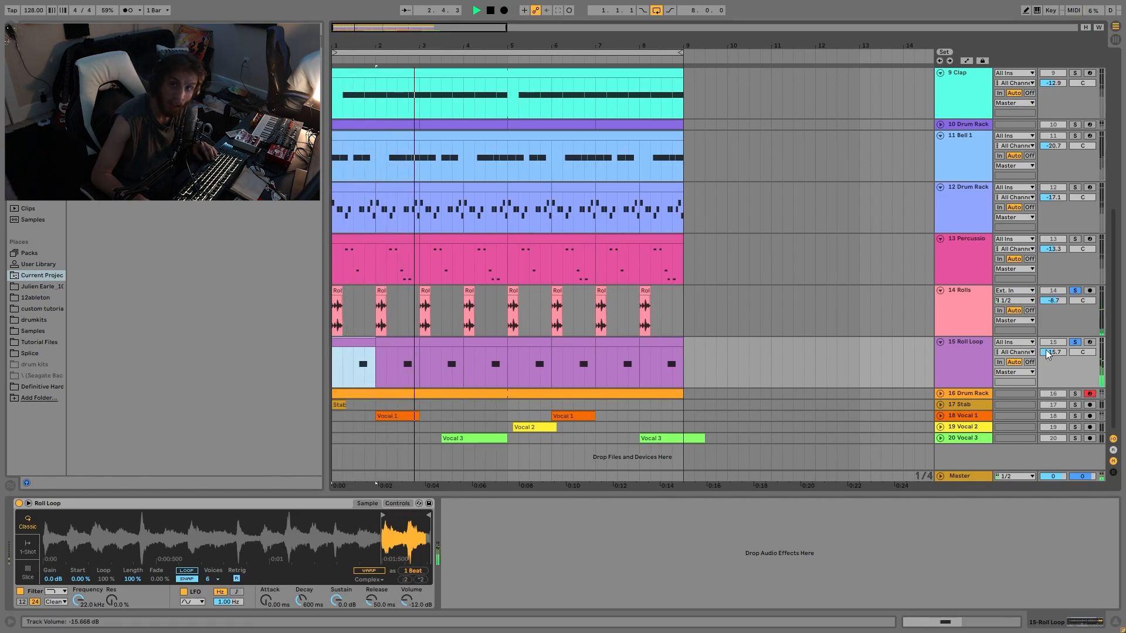
pyautogui.click(1076, 345)
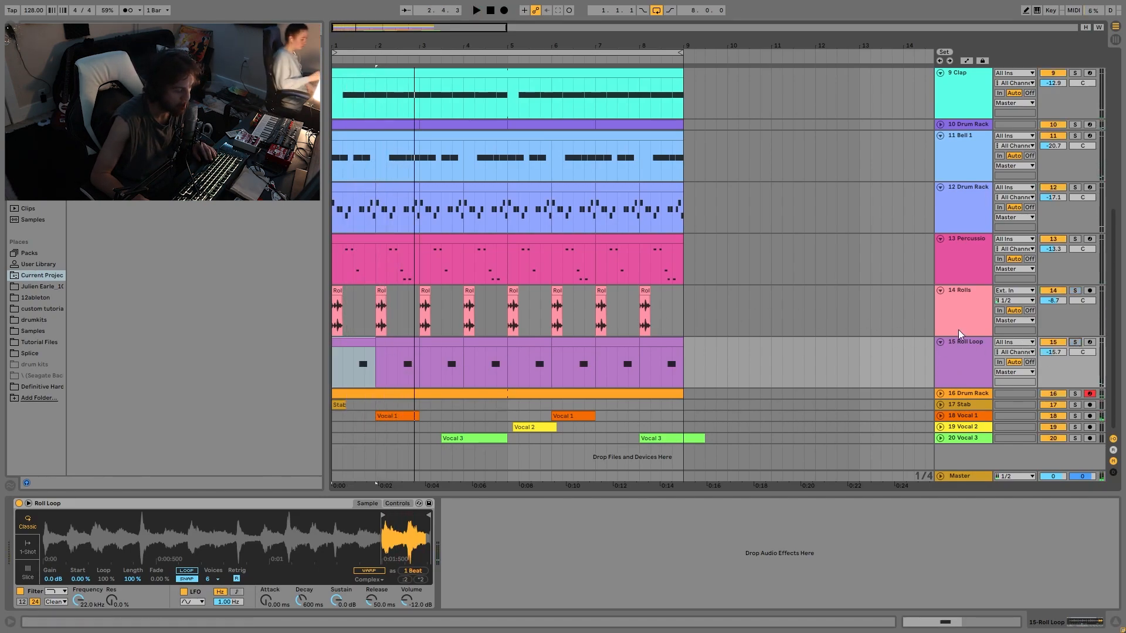
pyautogui.press('space')
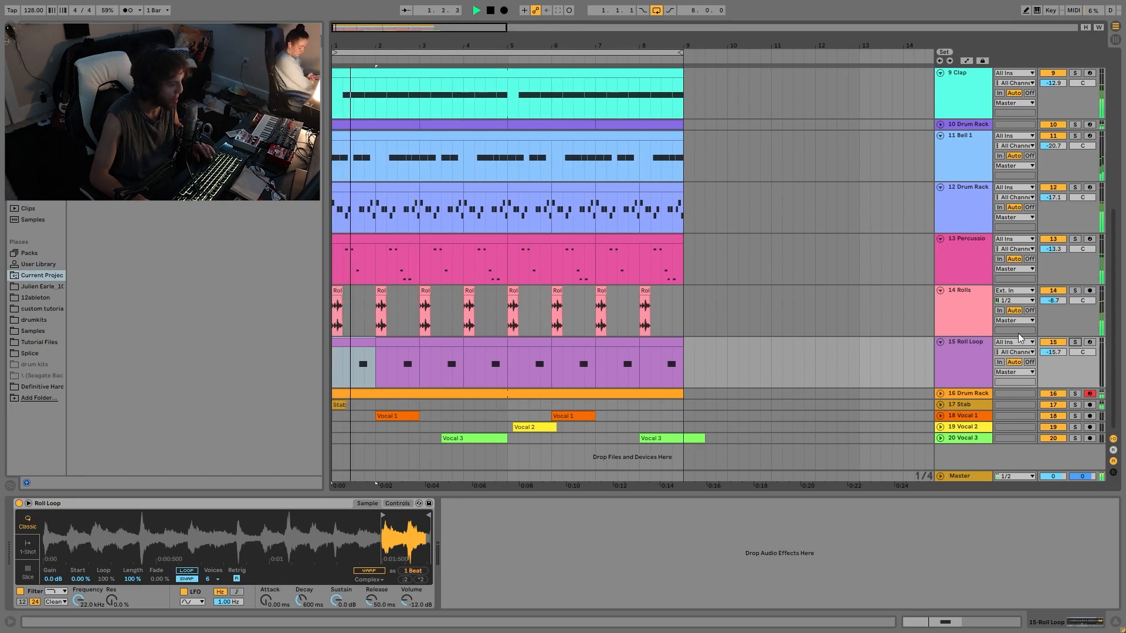
pyautogui.press('space')
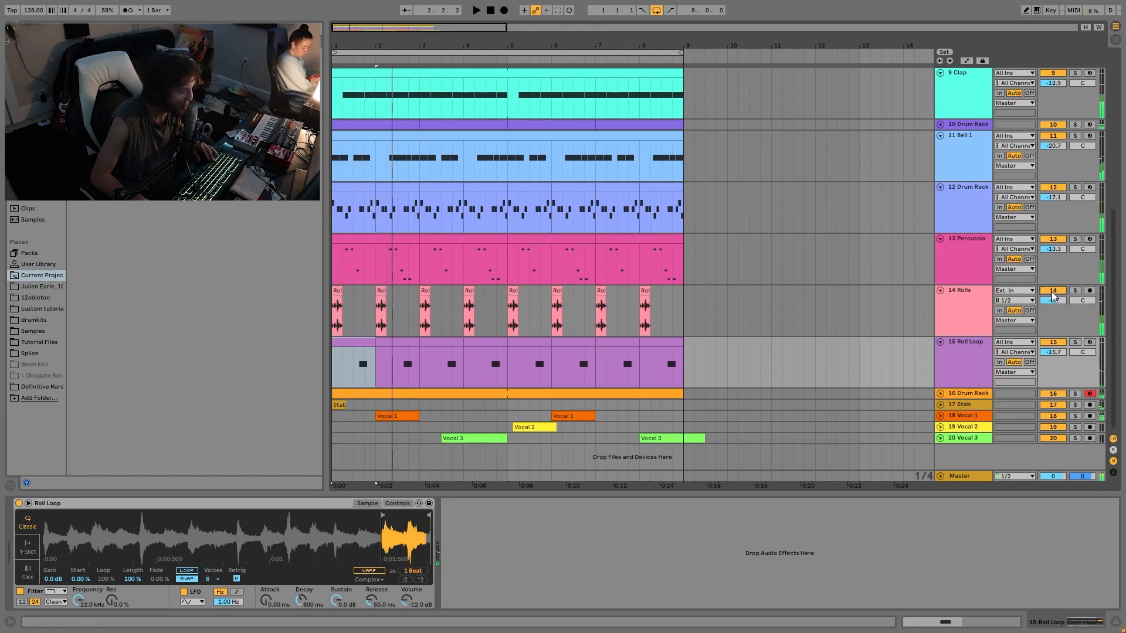
# - Play the full mix with the Rolls and Roll Loop tracks muted and again with both active
pyautogui.press('space')
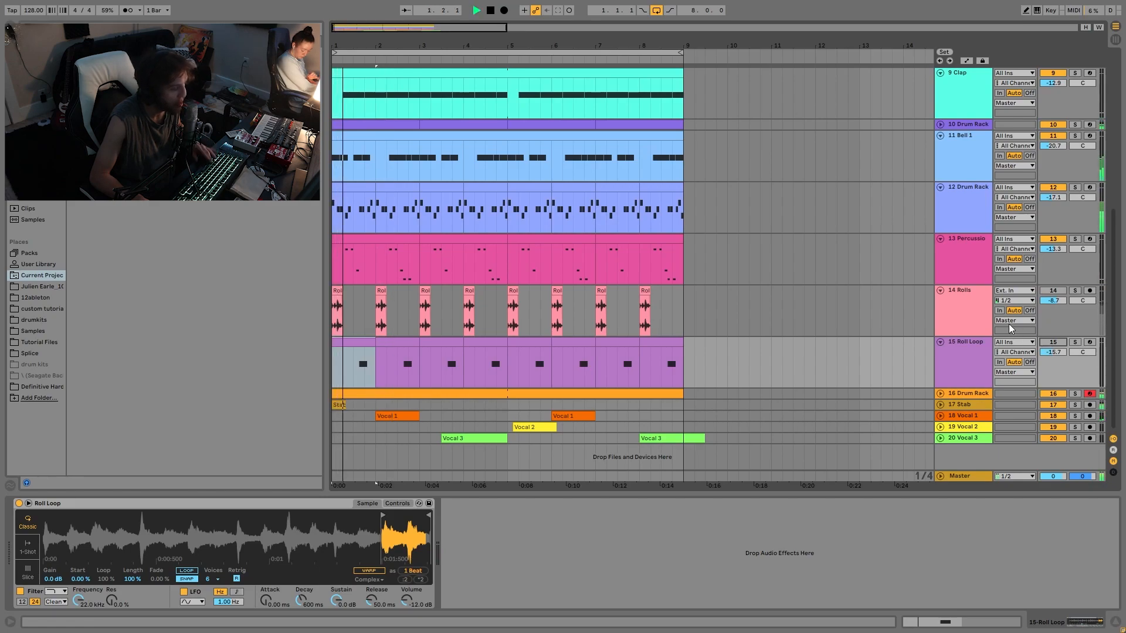
pyautogui.scroll(4, 977, 308)
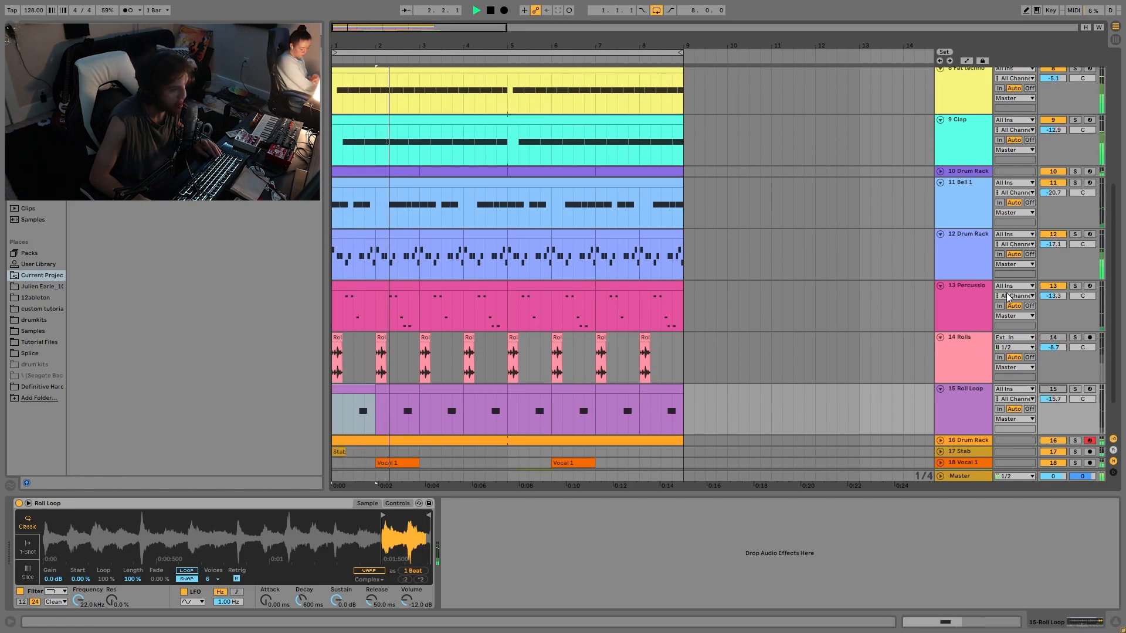
pyautogui.scroll(-3, 1006, 293)
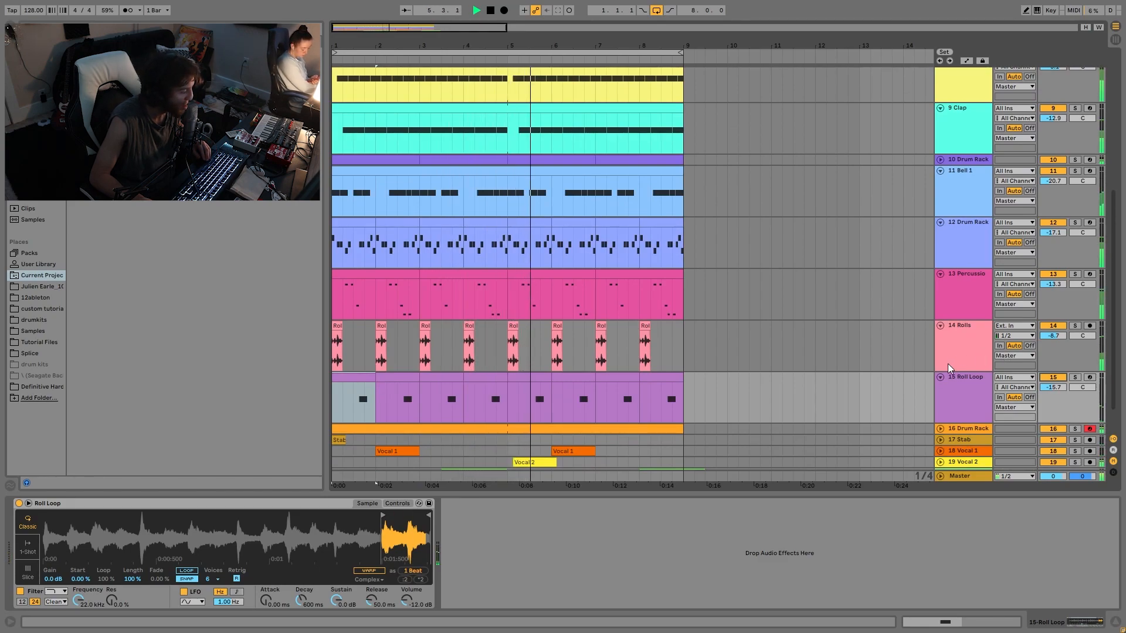
pyautogui.scroll(-2, 956, 372)
pyautogui.click(962, 379)
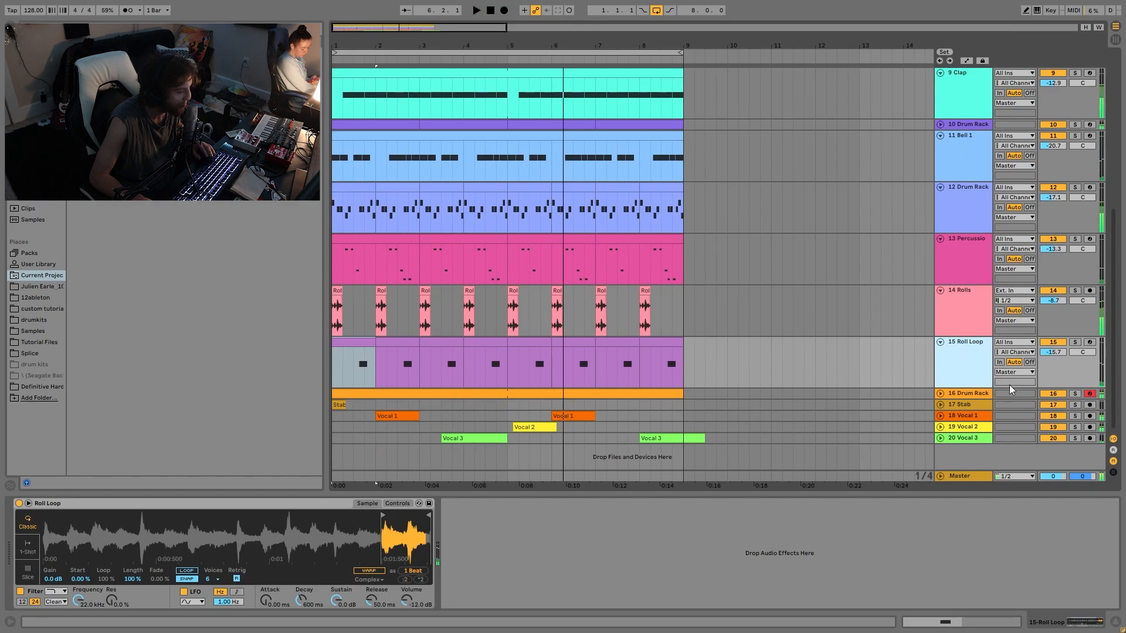
# - Solo and unfold the track 16 Drum Rack and play its pattern alone
pyautogui.click(1075, 393)
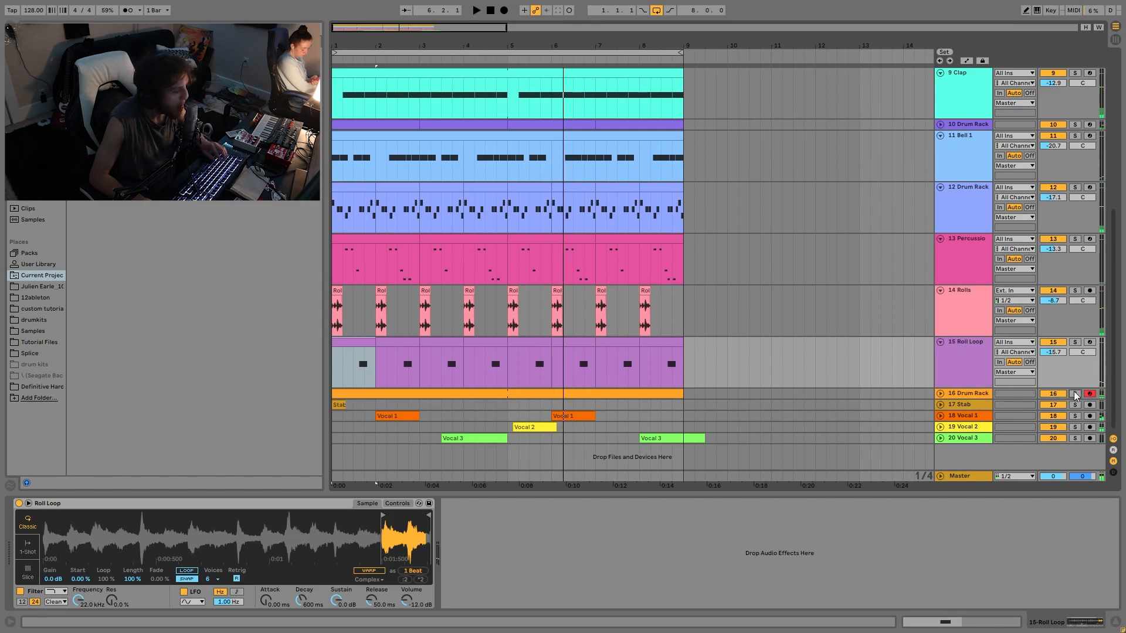
pyautogui.click(940, 394)
pyautogui.press('space')
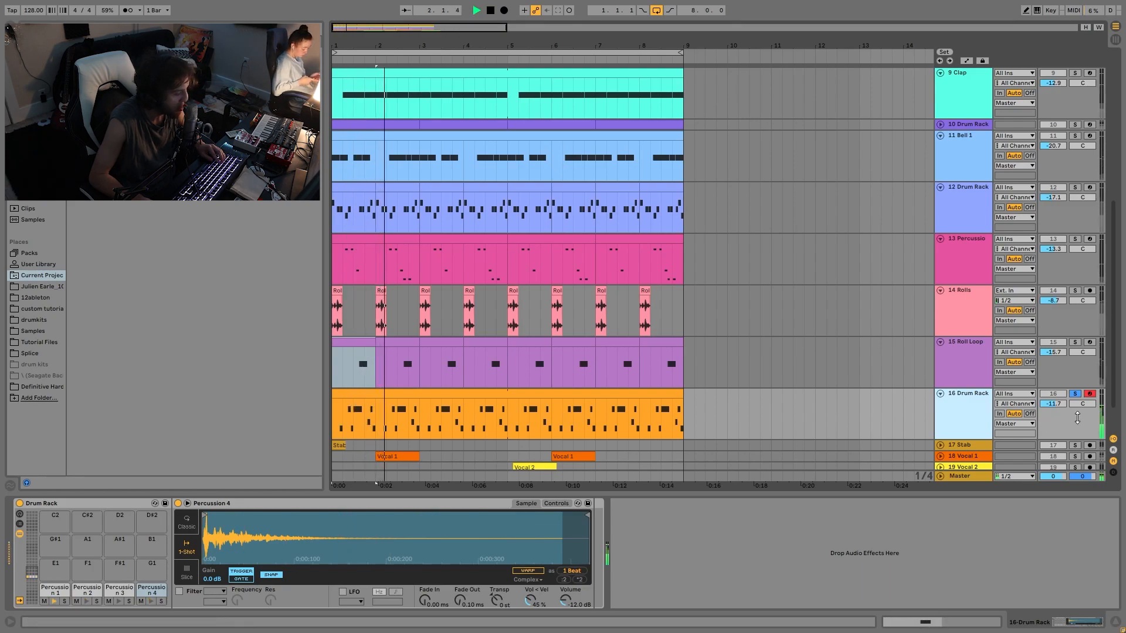
# - Add track 8 Fat techno hat and the Kick group to the soloed track 16 Drum Rack and play them together
pyautogui.scroll(3, 1076, 405)
pyautogui.scroll(5, 1066, 346)
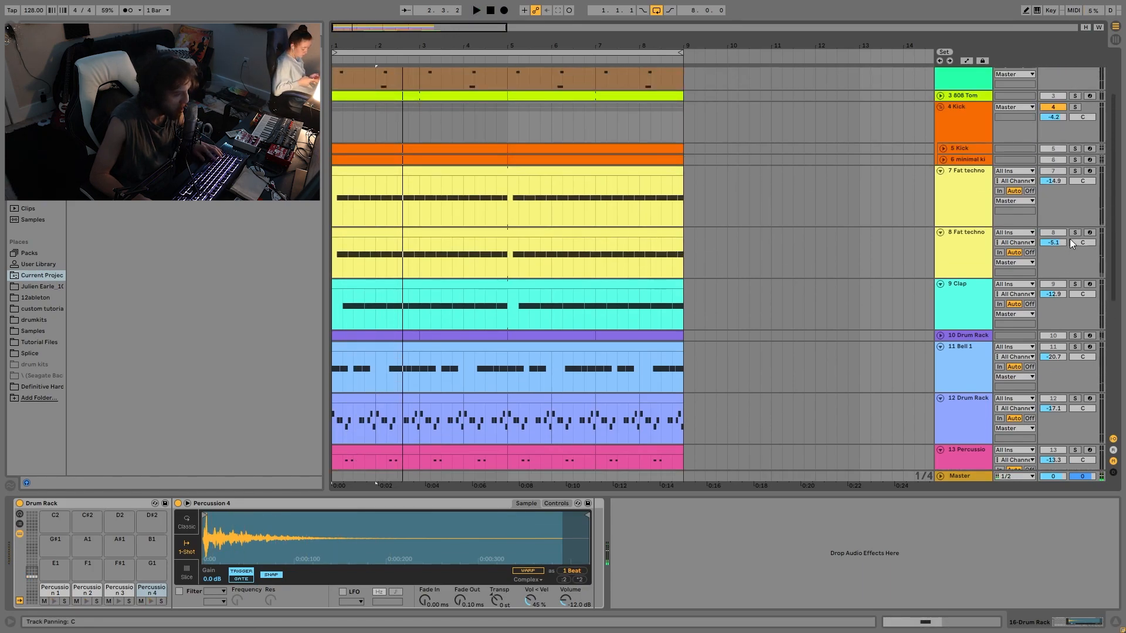
pyautogui.scroll(-9, 1076, 235)
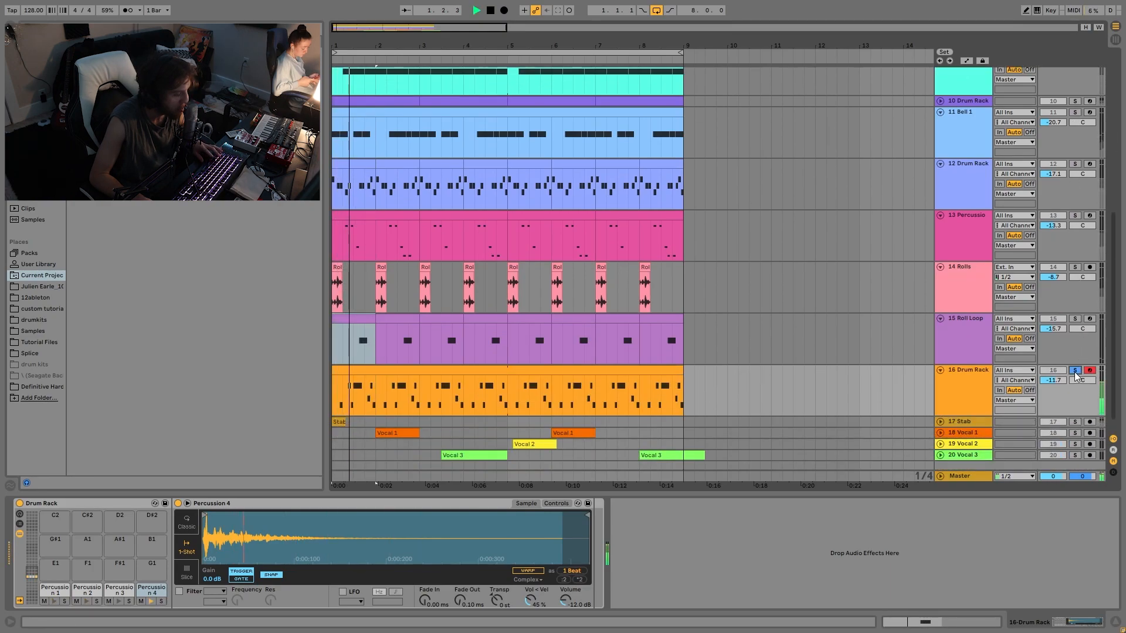
pyautogui.scroll(8, 1076, 374)
pyautogui.scroll(3, 1075, 371)
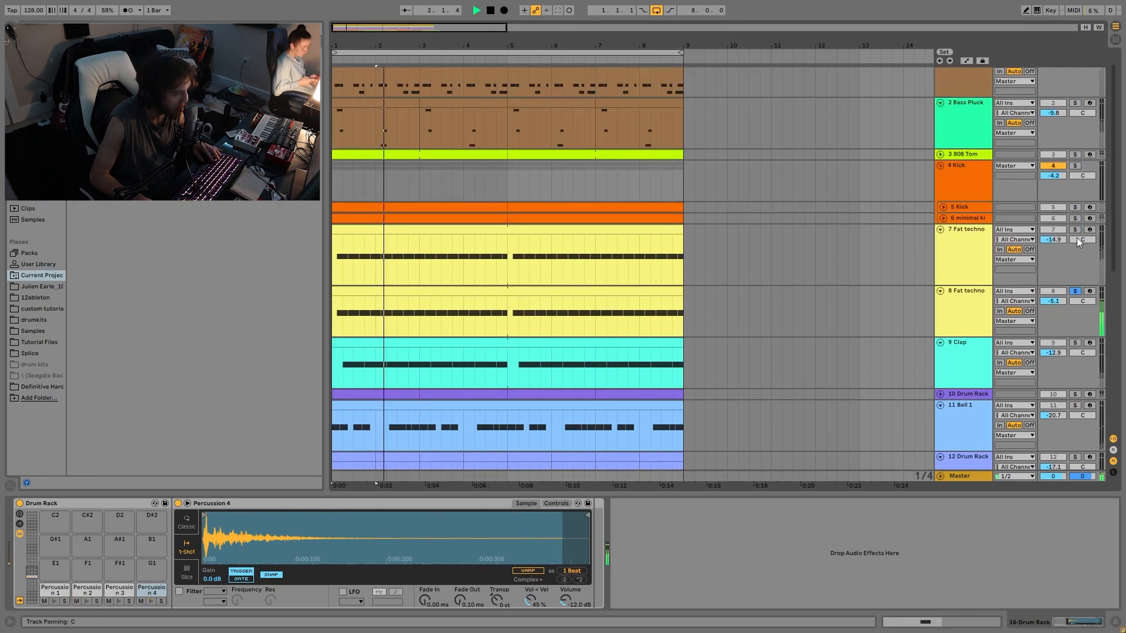
pyautogui.click(1075, 166)
pyautogui.scroll(-12, 1079, 233)
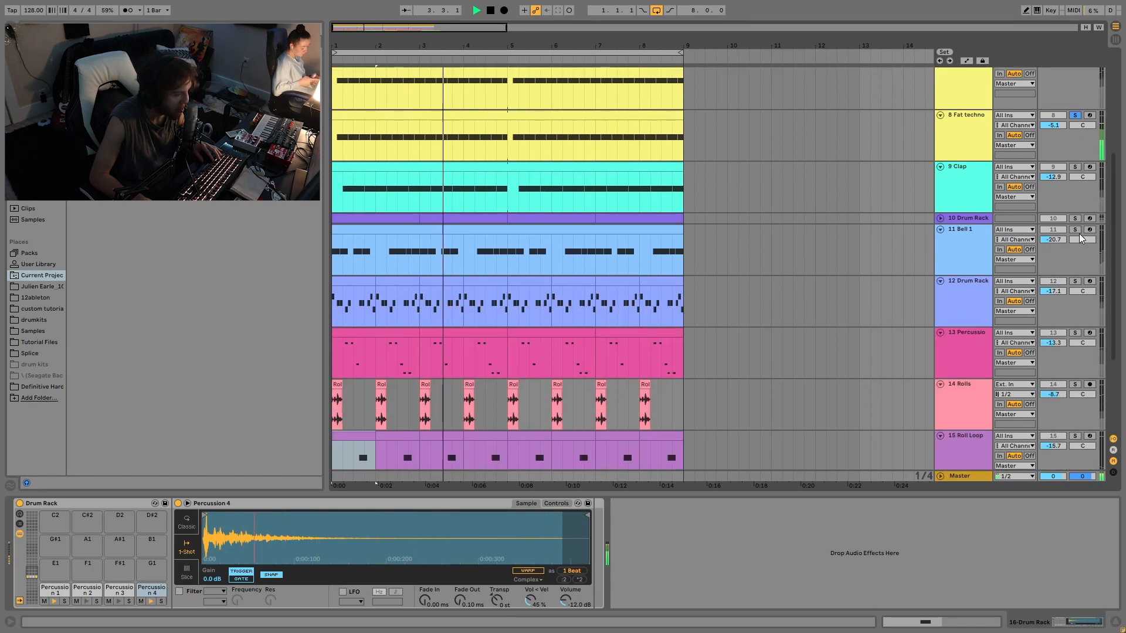
pyautogui.press('space')
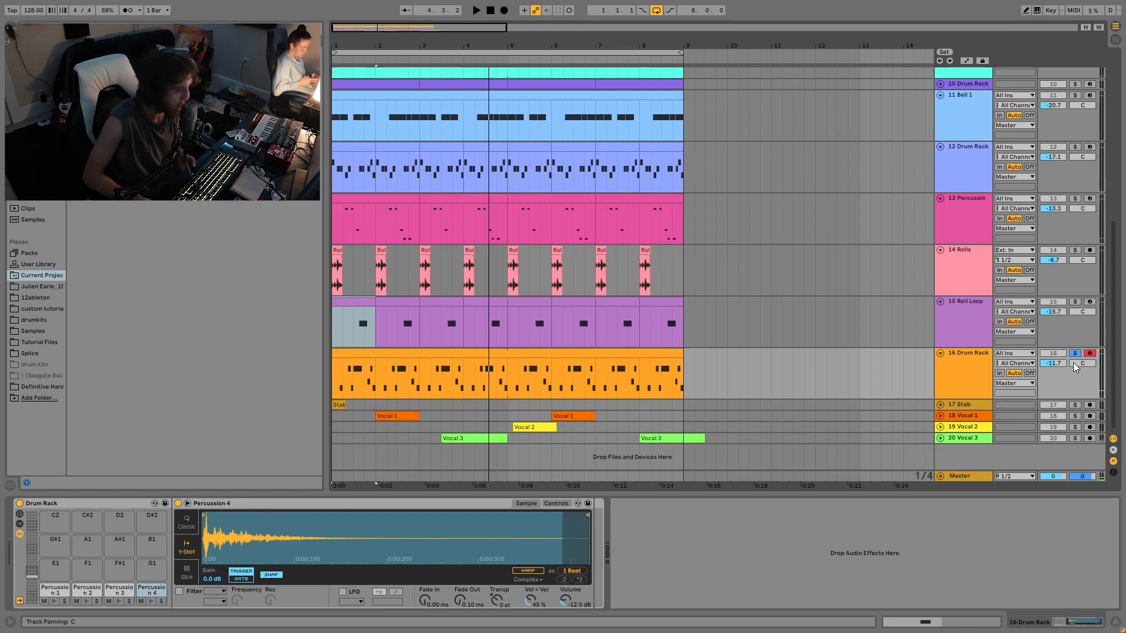
# - Play the full mix without solos and again with the track 16 Drum Rack muted
pyautogui.press('space')
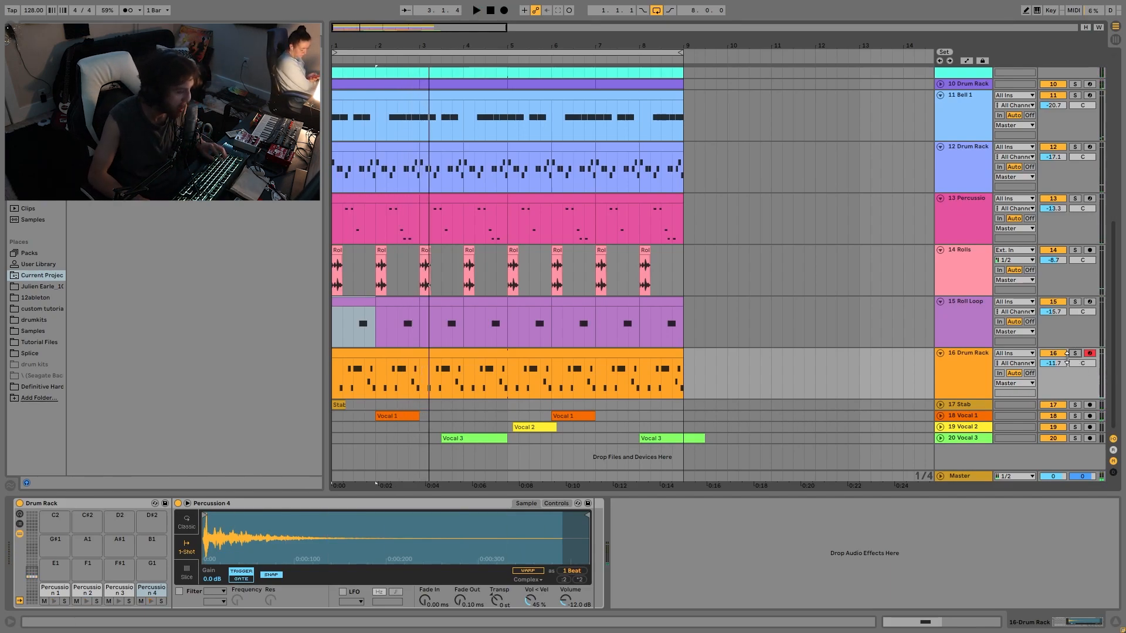
pyautogui.click(1048, 353)
pyautogui.press('space')
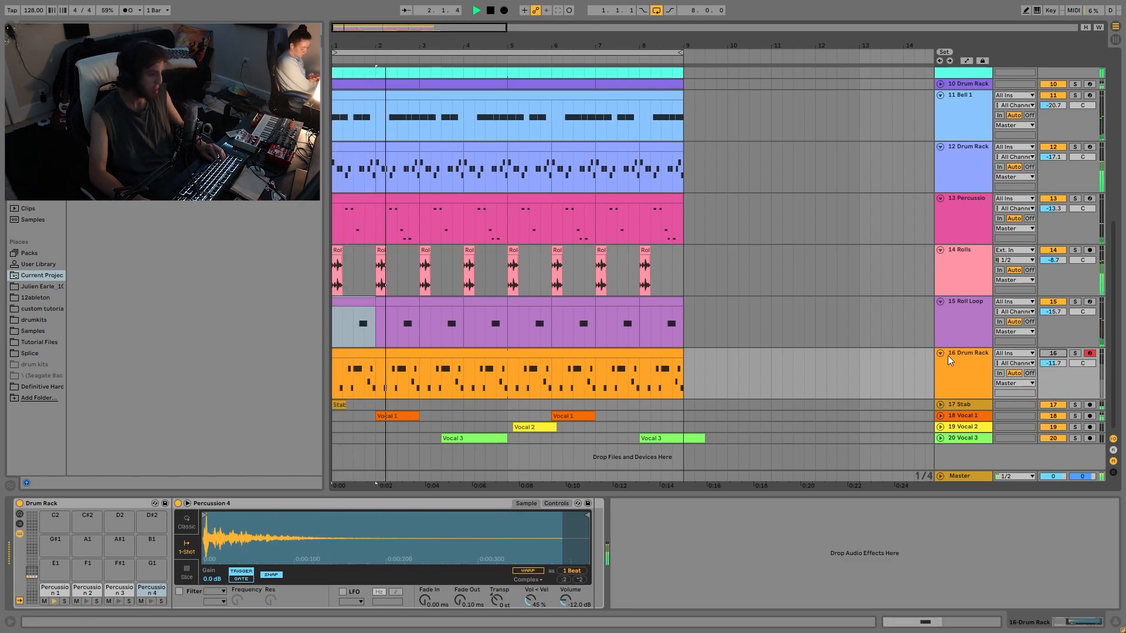
pyautogui.press('space')
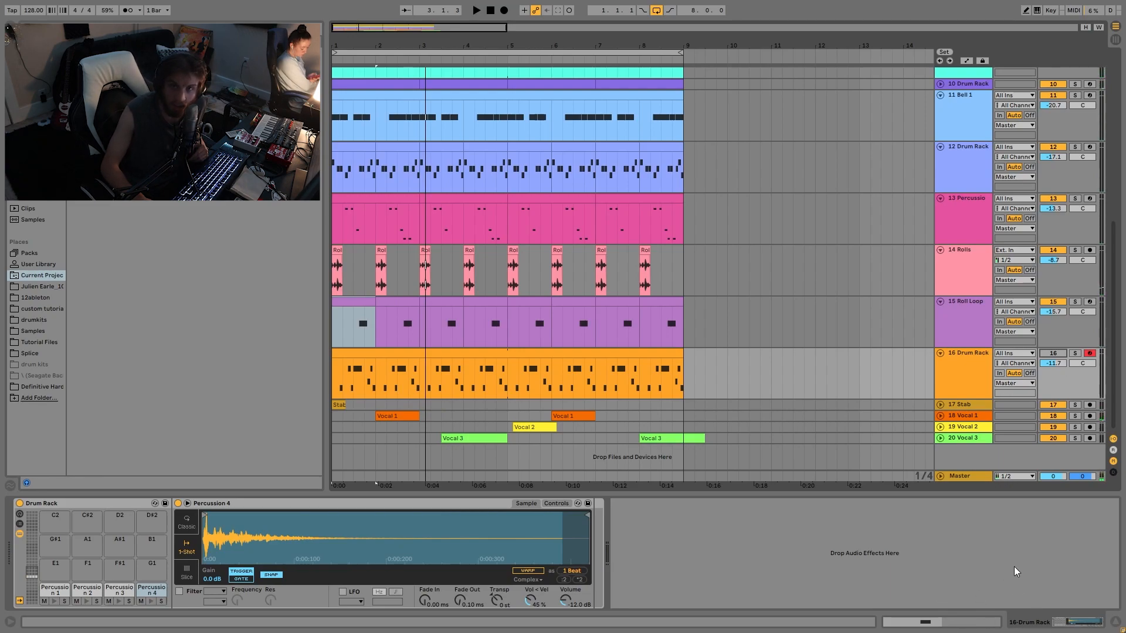
# - Bring the muted track 16 Drum Rack back in during playback and replay the full mix's opening bars
pyautogui.press('space')
pyautogui.click(1051, 354)
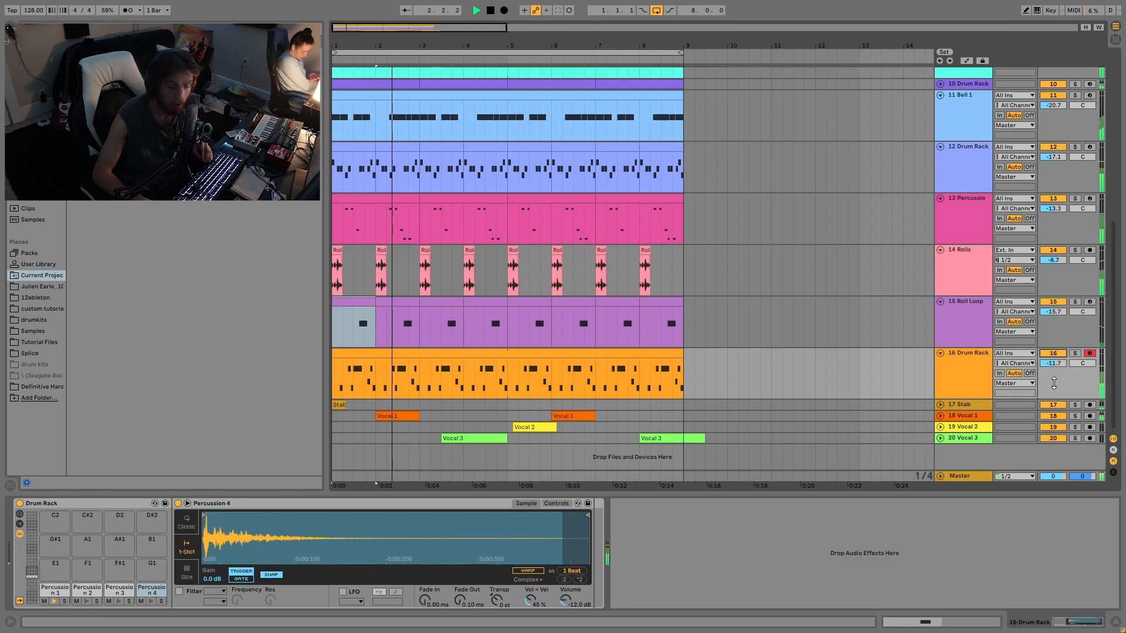
pyautogui.click(976, 392)
pyautogui.press('space')
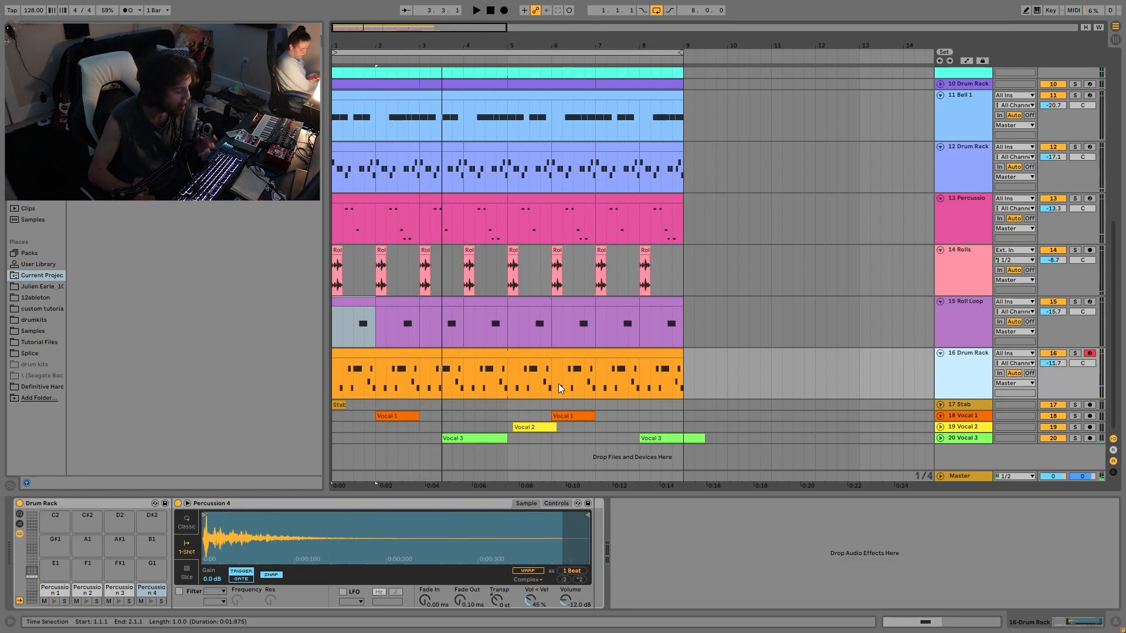
pyautogui.press('space')
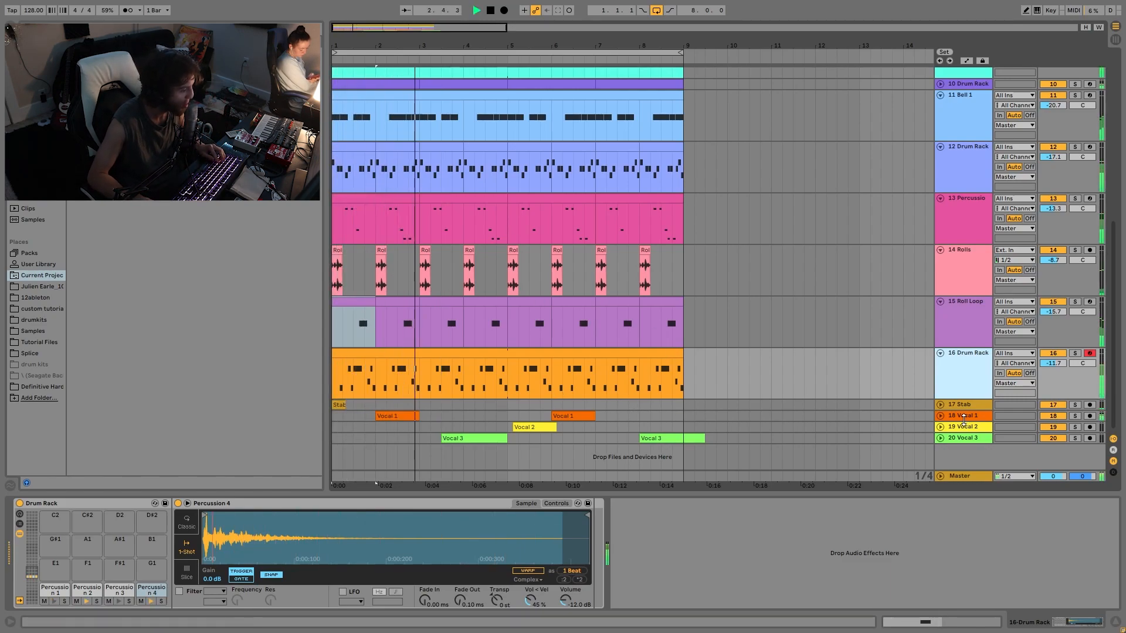
pyautogui.press('space')
# - Solo the Stab track, play its opening hit, and unfold the track to show its waveform
pyautogui.click(958, 404)
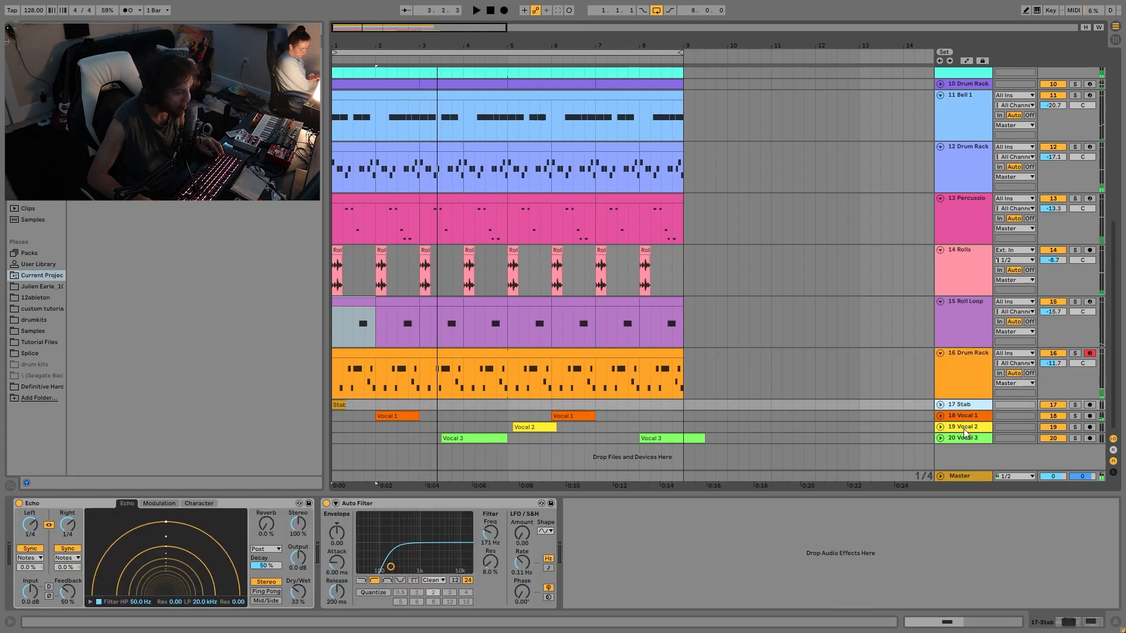
pyautogui.press('space')
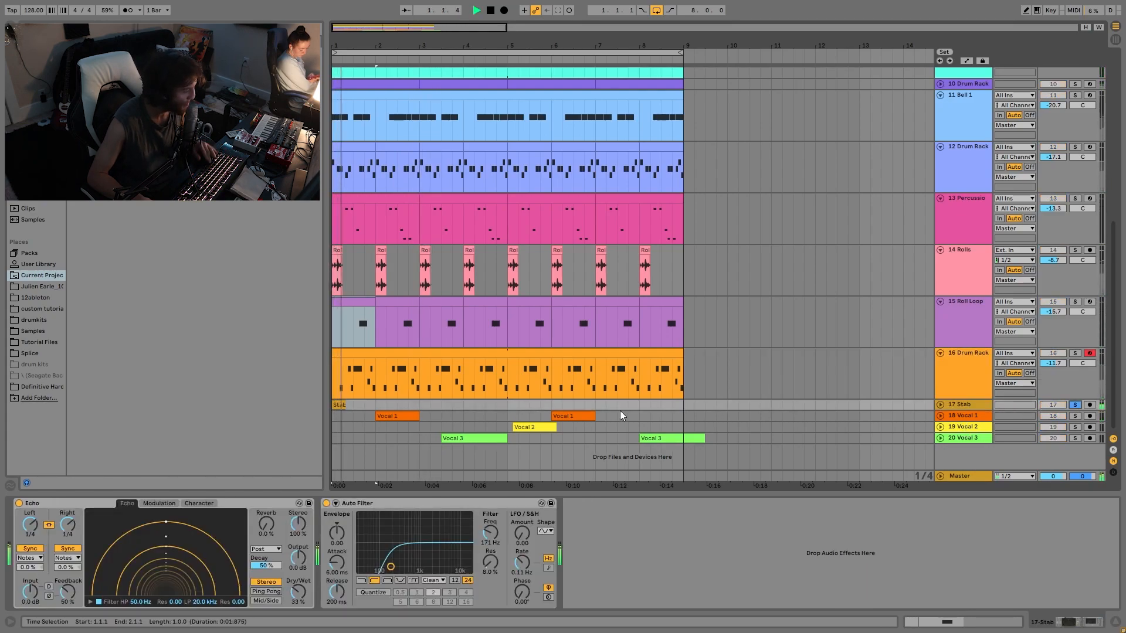
pyautogui.press('space')
pyautogui.click(940, 405)
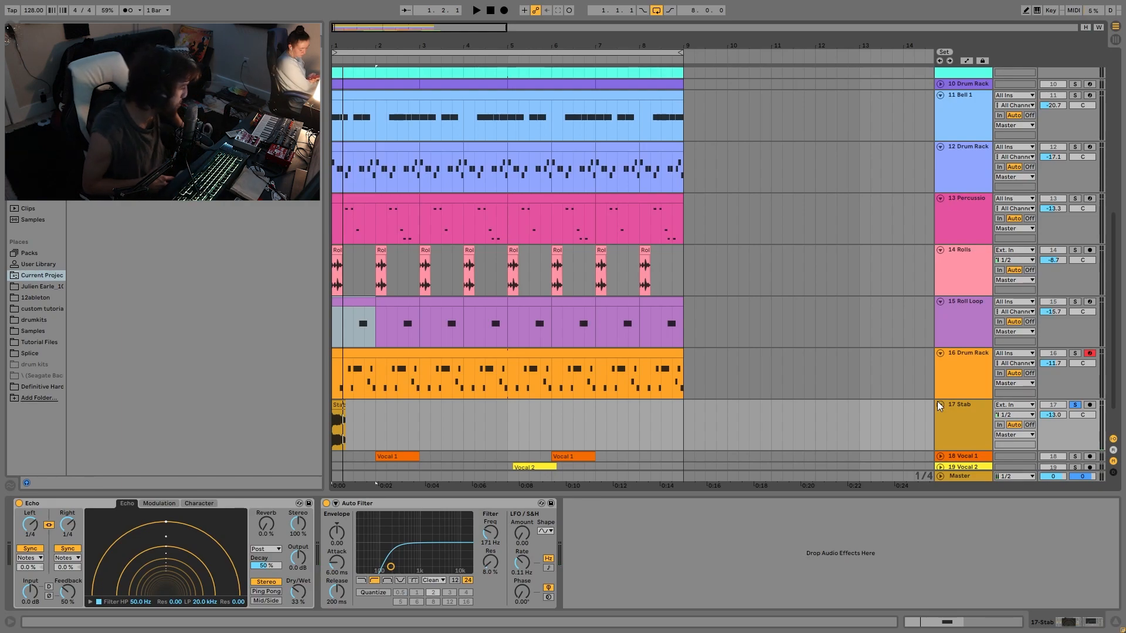
# - Clear the Stab solo and review the whole arrangement, including the Bass track's devices and the track 16 Drum Rack
pyautogui.scroll(-2, 959, 246)
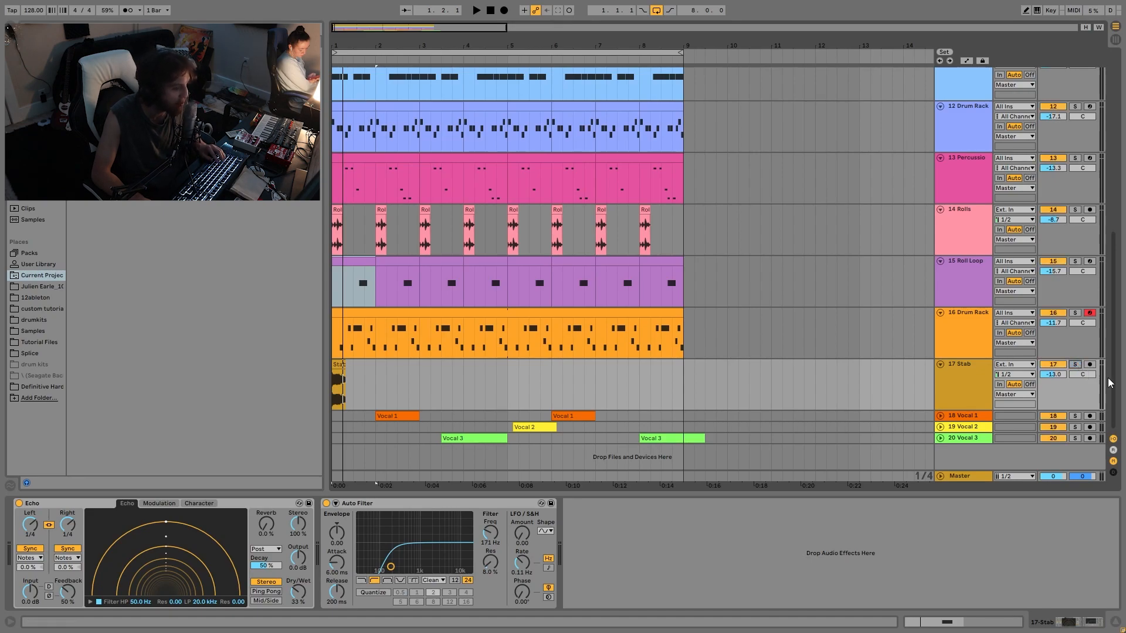
pyautogui.moveTo(1112, 376); pyautogui.dragTo(1106, 181)
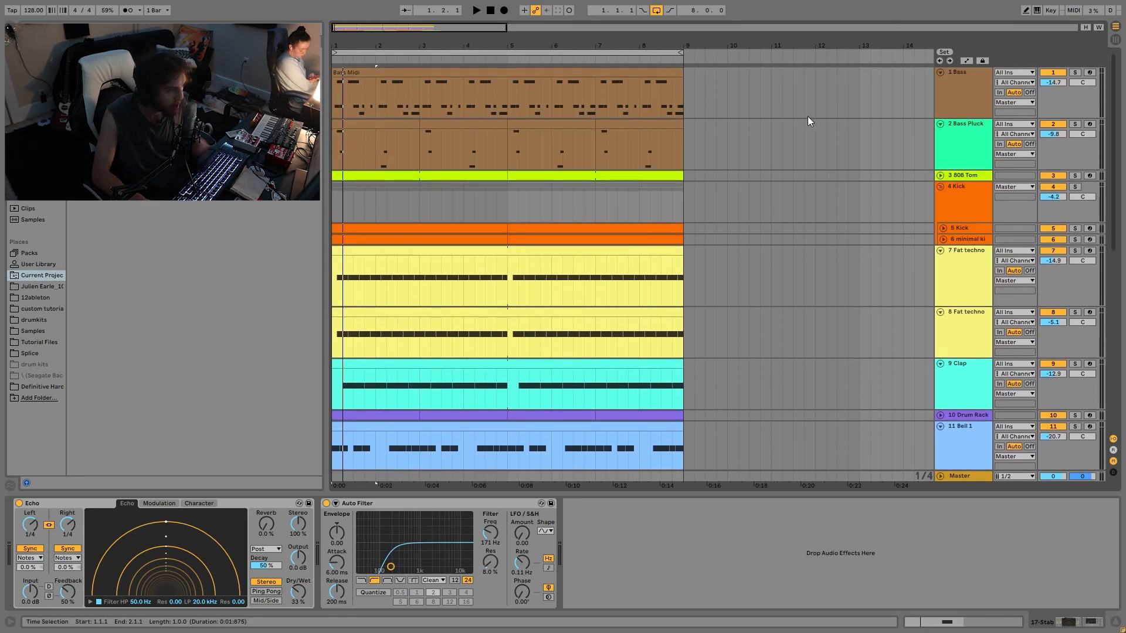
pyautogui.click(982, 88)
pyautogui.scroll(-5, 677, 269)
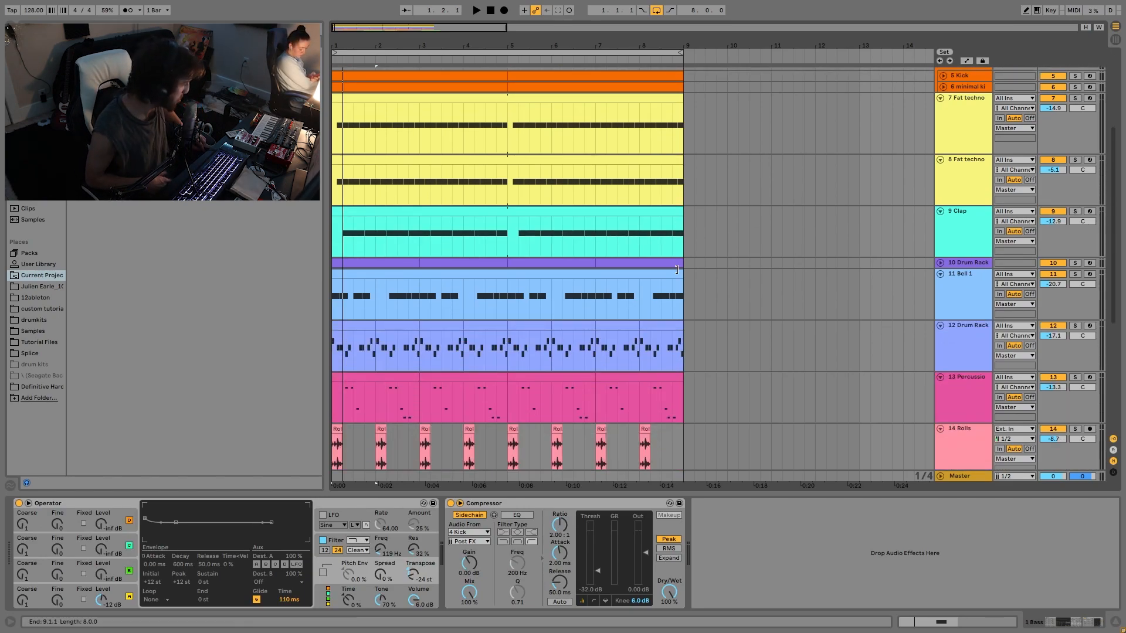
pyautogui.scroll(-7, 677, 269)
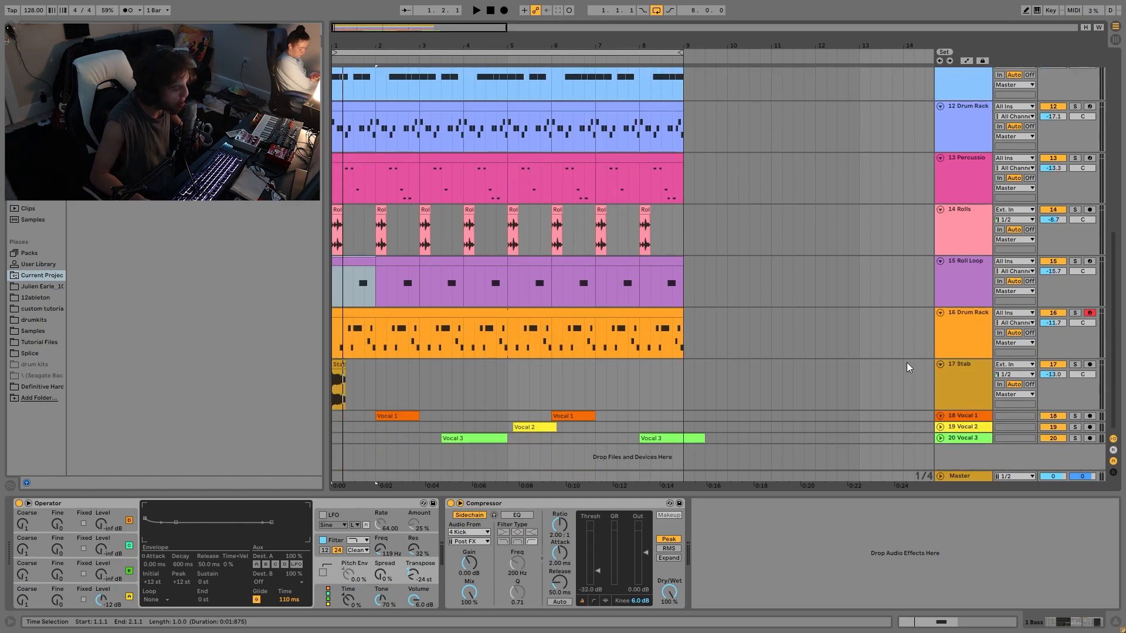
pyautogui.click(970, 346)
pyautogui.scroll(12, 969, 346)
pyautogui.scroll(-12, 968, 223)
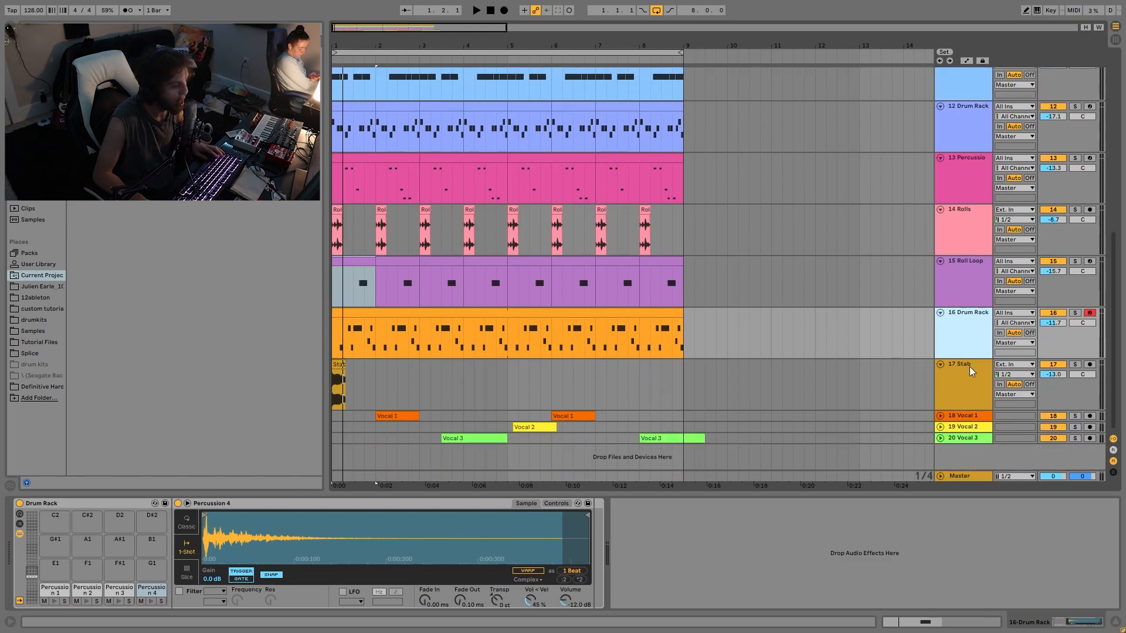
# - Review the devices of the Vocal 3 and Stab tracks and play the opening beats of the full mix
pyautogui.click(969, 368)
pyautogui.keyDown('shift'); pyautogui.click(972, 438); pyautogui.keyUp('shift')
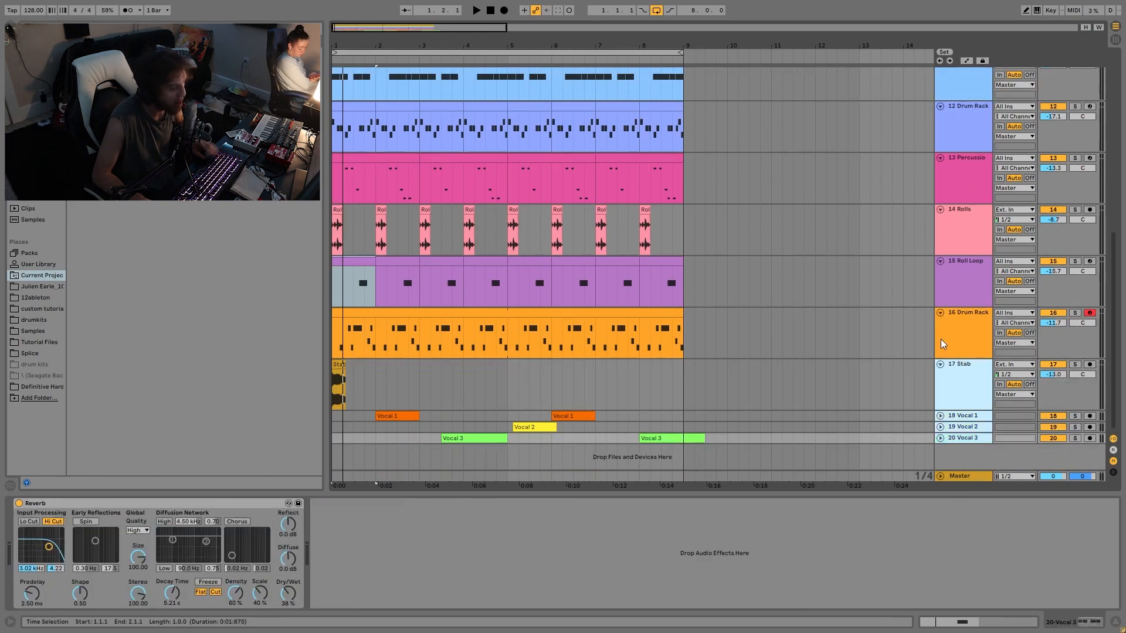
pyautogui.click(967, 381)
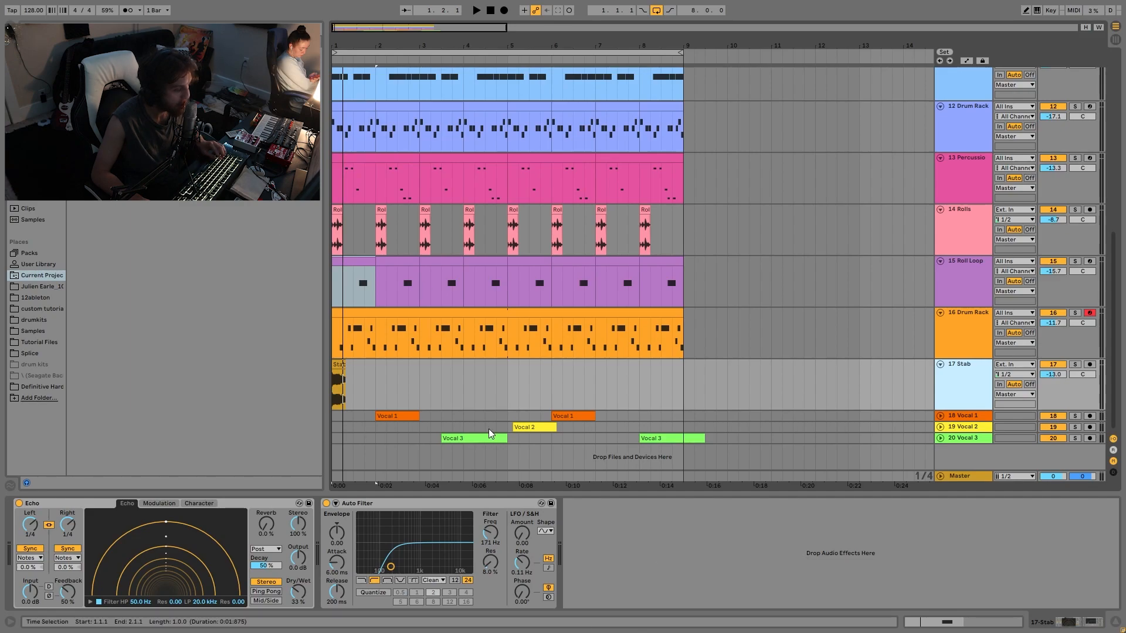
pyautogui.press('space')
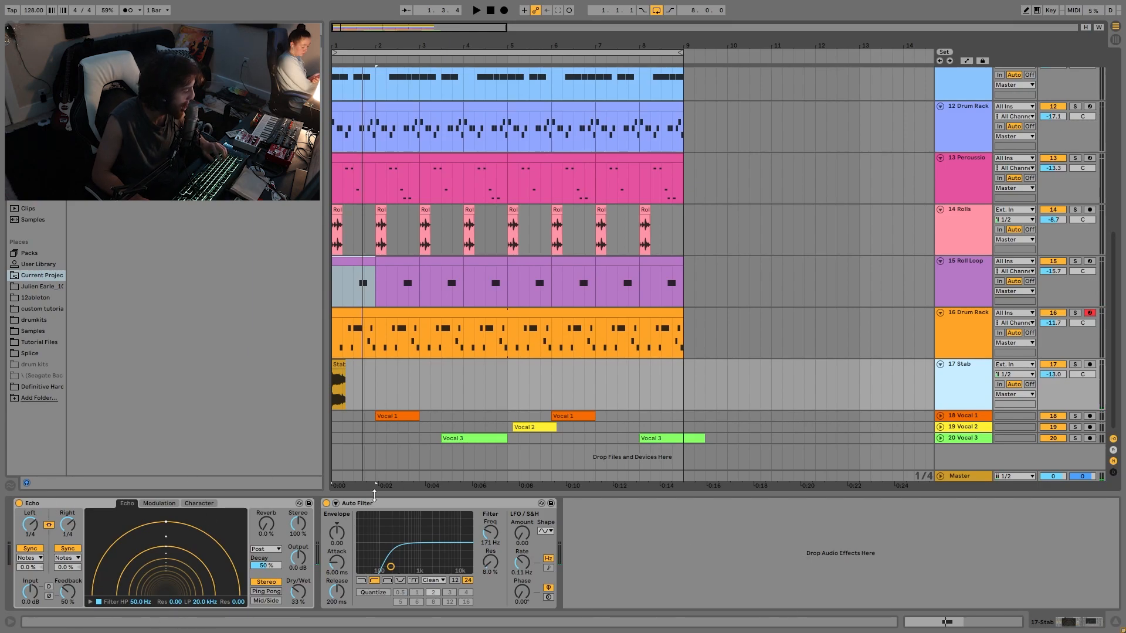
# - Show the Vocal 1 track's devices and play the full mix from its first clip at bar 2
pyautogui.click(969, 417)
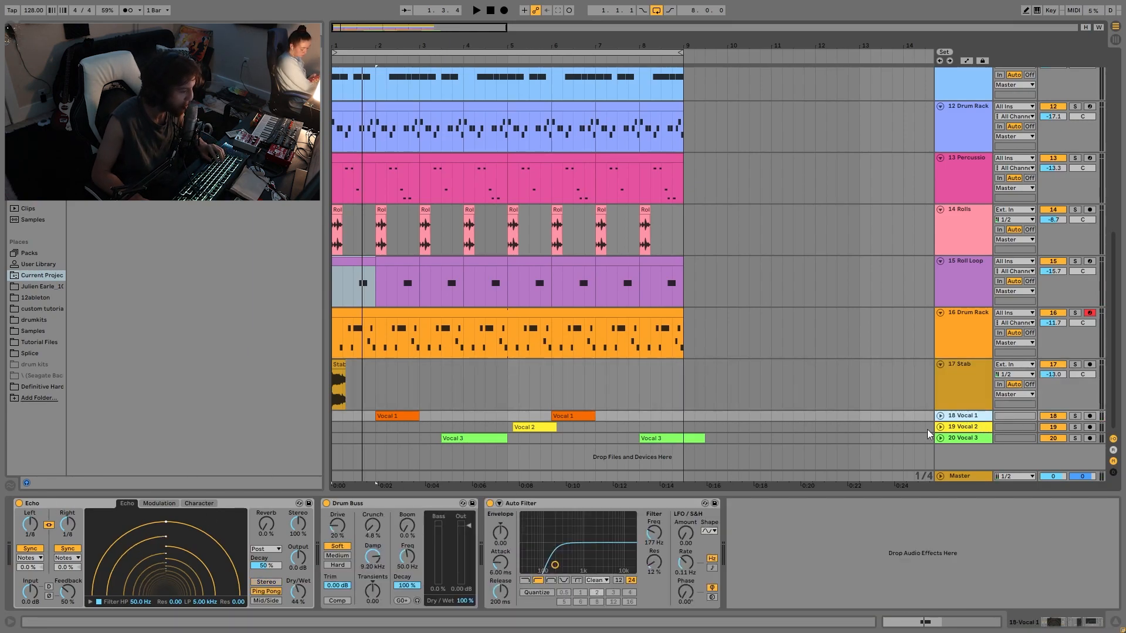
pyautogui.click(378, 418)
pyautogui.press('space')
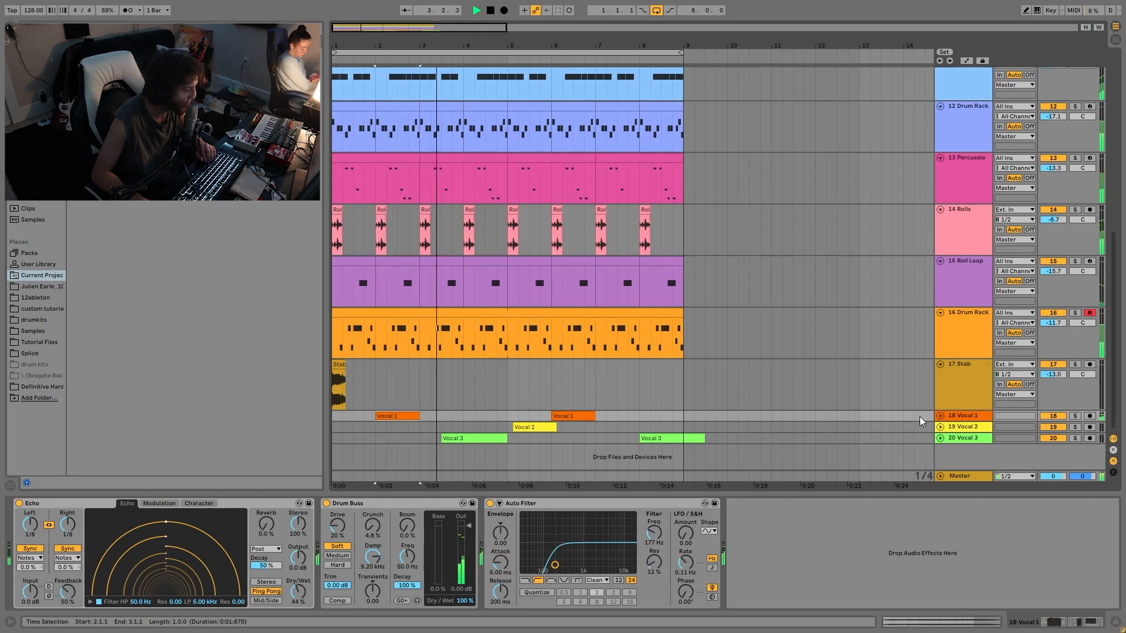
# - Unfold the Vocal 1, Vocal 2 and Vocal 3 tracks to show their waveforms and stop playback
pyautogui.click(966, 439)
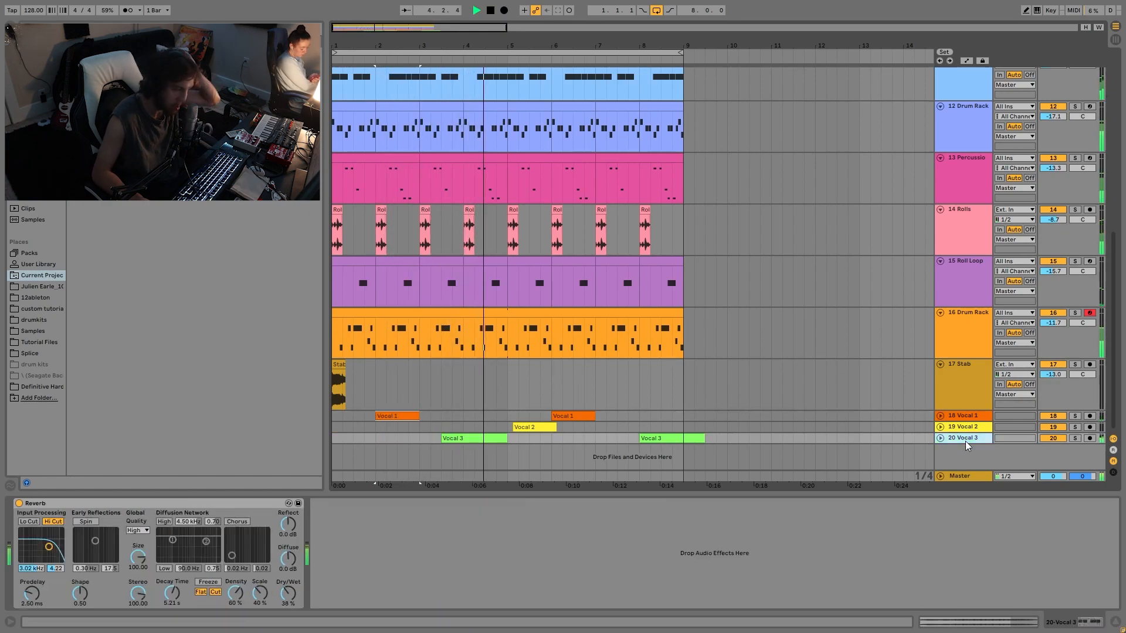
pyautogui.press('Up')
pyautogui.press('Right')
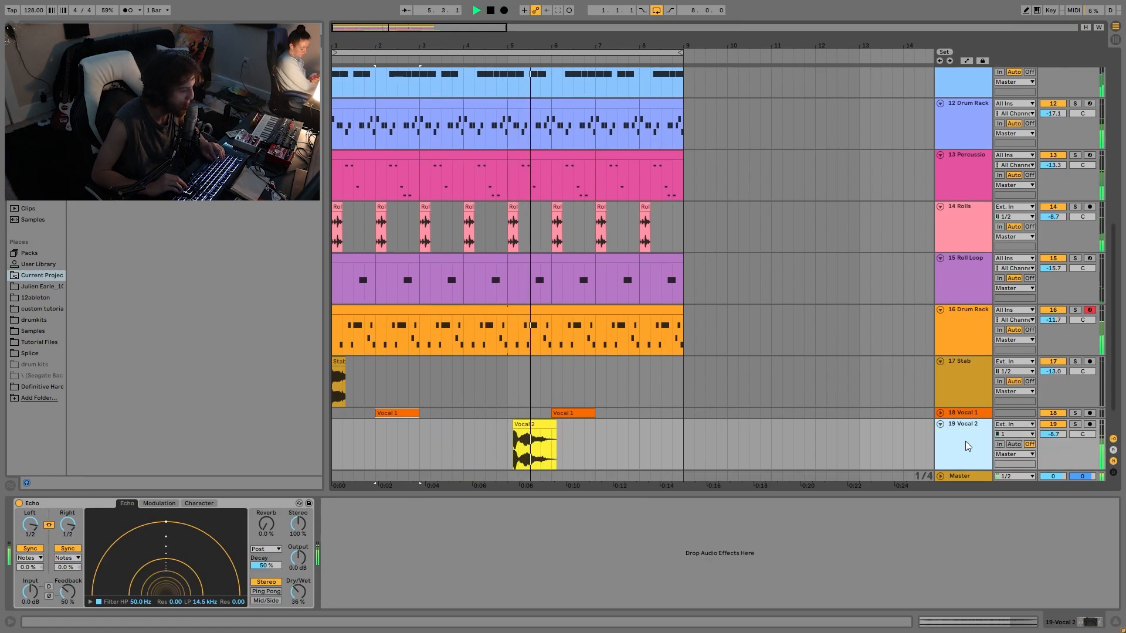
pyautogui.press('space')
pyautogui.press('Up')
pyautogui.press('Right')
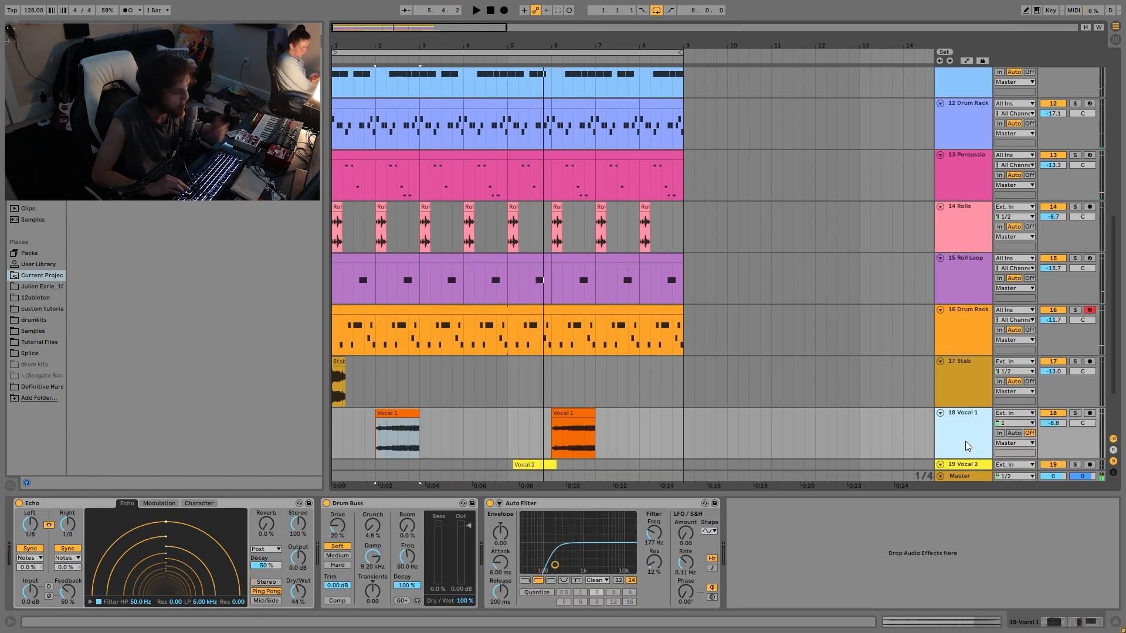
pyautogui.press('Down')
pyautogui.press('Down')
pyautogui.press('Down')
pyautogui.press('Up')
pyautogui.press('Up')
pyautogui.press('Down')
pyautogui.press('Right')
pyautogui.press('Up')
pyautogui.press('Up')
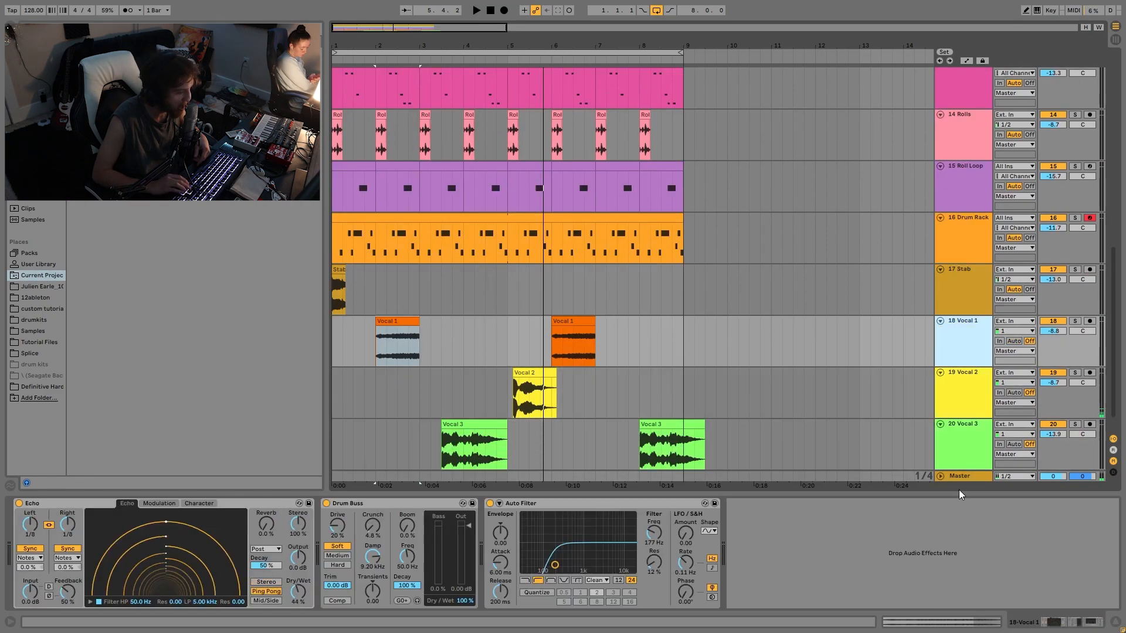
# - Play the mix from the first Vocal 1 clip, and replay it from the first Vocal 3 clip
pyautogui.click(393, 324)
pyautogui.press('space')
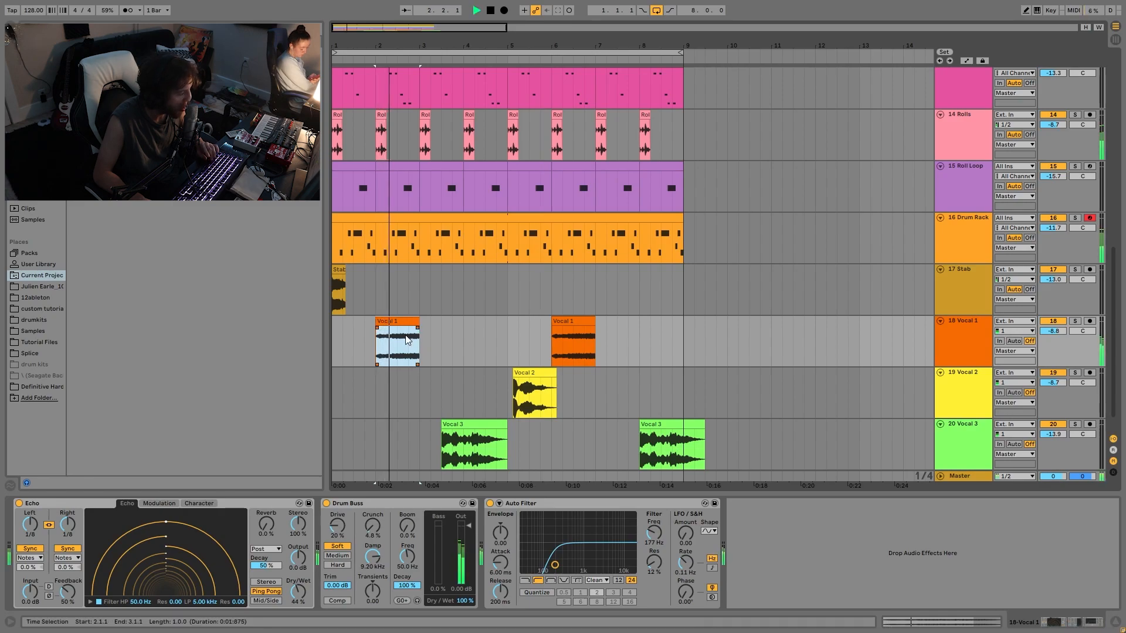
pyautogui.click(461, 422)
pyautogui.press('space')
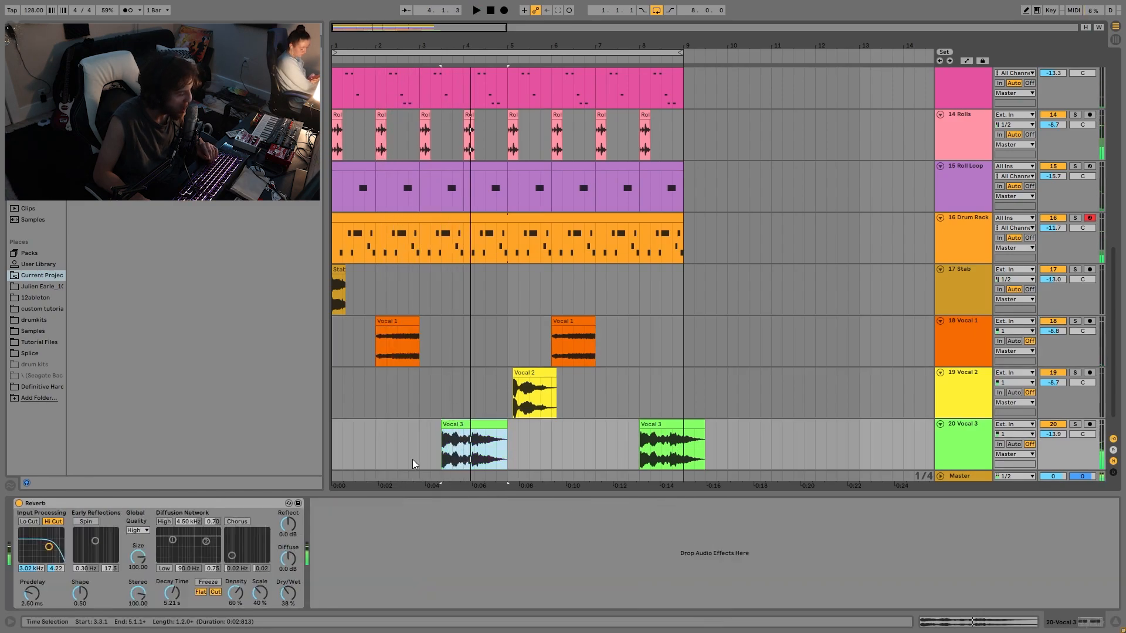
pyautogui.press('space')
pyautogui.press('space')
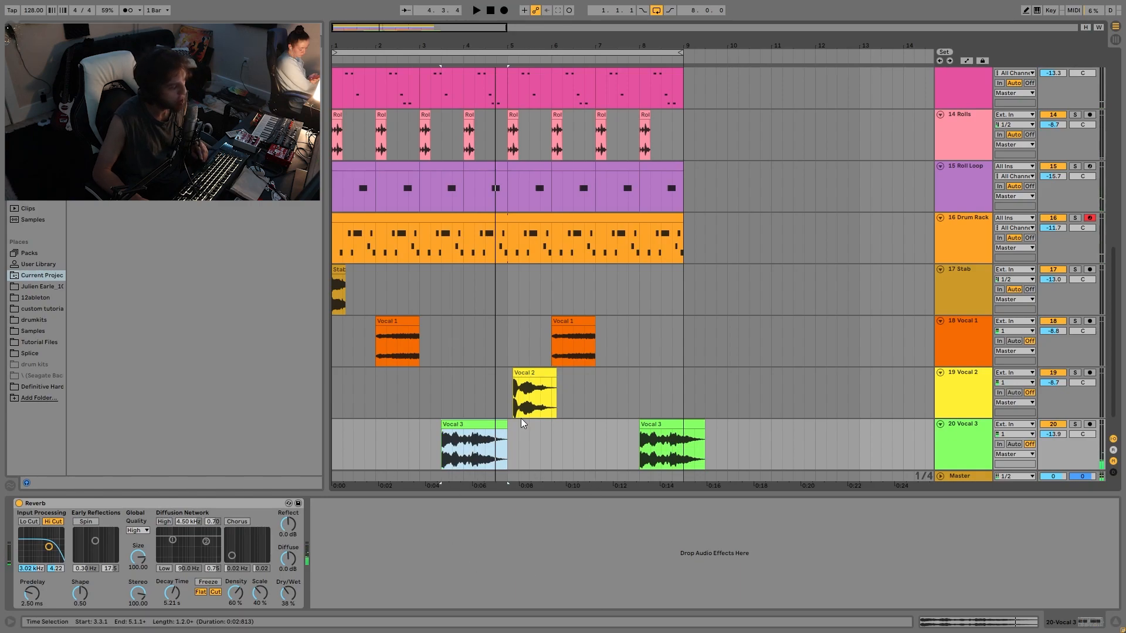
# - Play the mix from bar 5 on the Vocal 2 track into the second Vocal 1 clip
pyautogui.click(504, 401)
pyautogui.press('space')
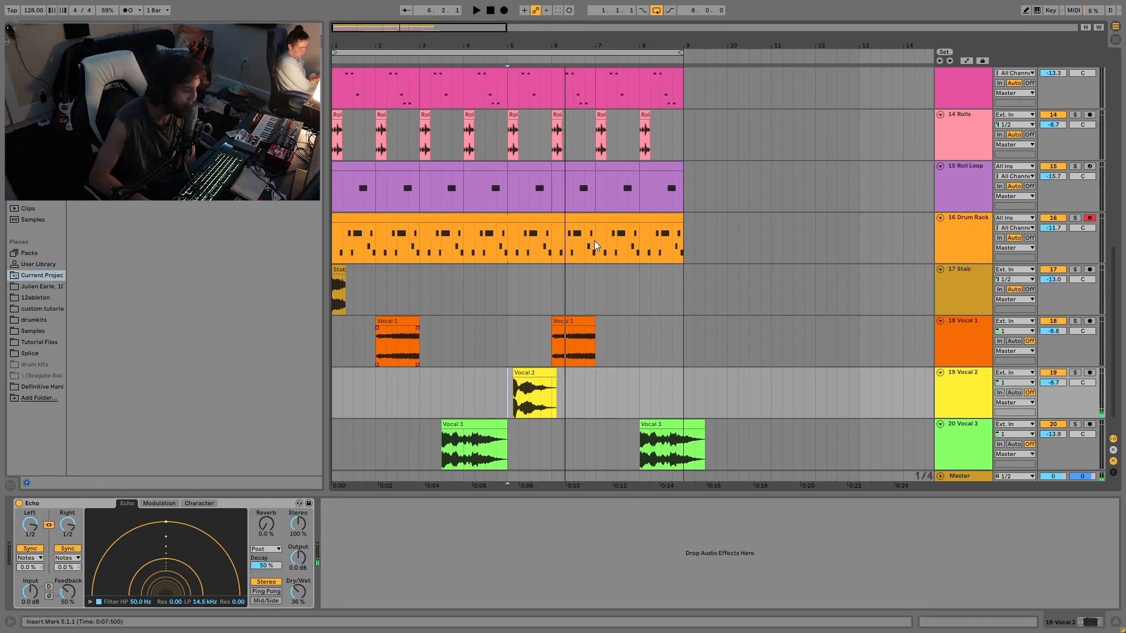
pyautogui.scroll(-1, 549, 366)
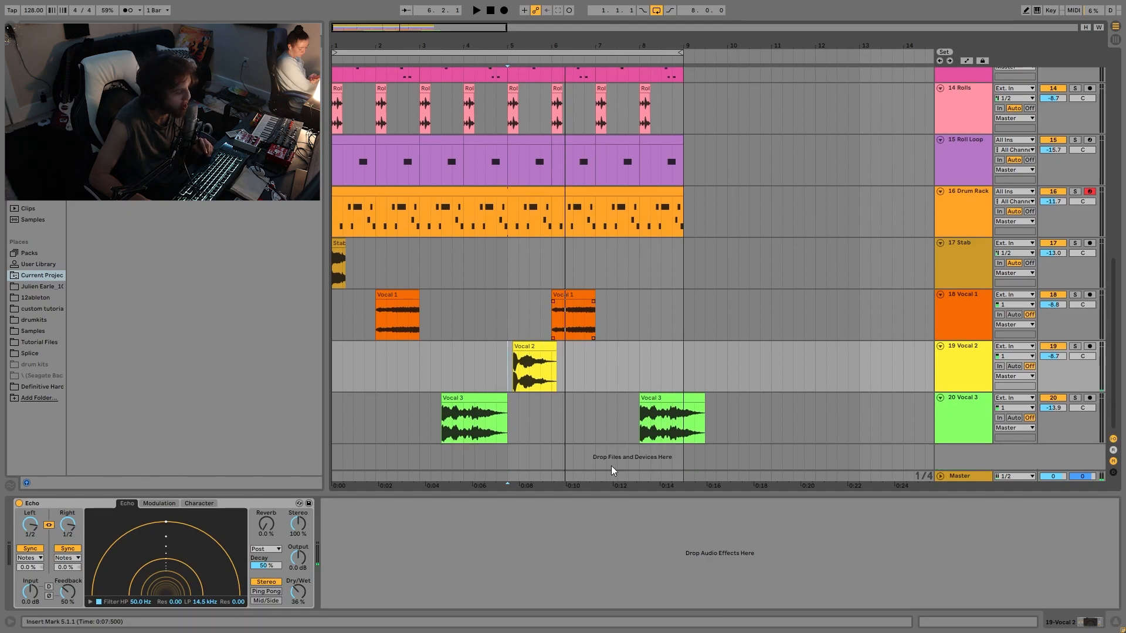
# - Compare the clip placement and devices of the Vocal 1, Vocal 2 and Vocal 3 tracks around bar 5
pyautogui.click(511, 316)
pyautogui.press('Down')
pyautogui.press('Down')
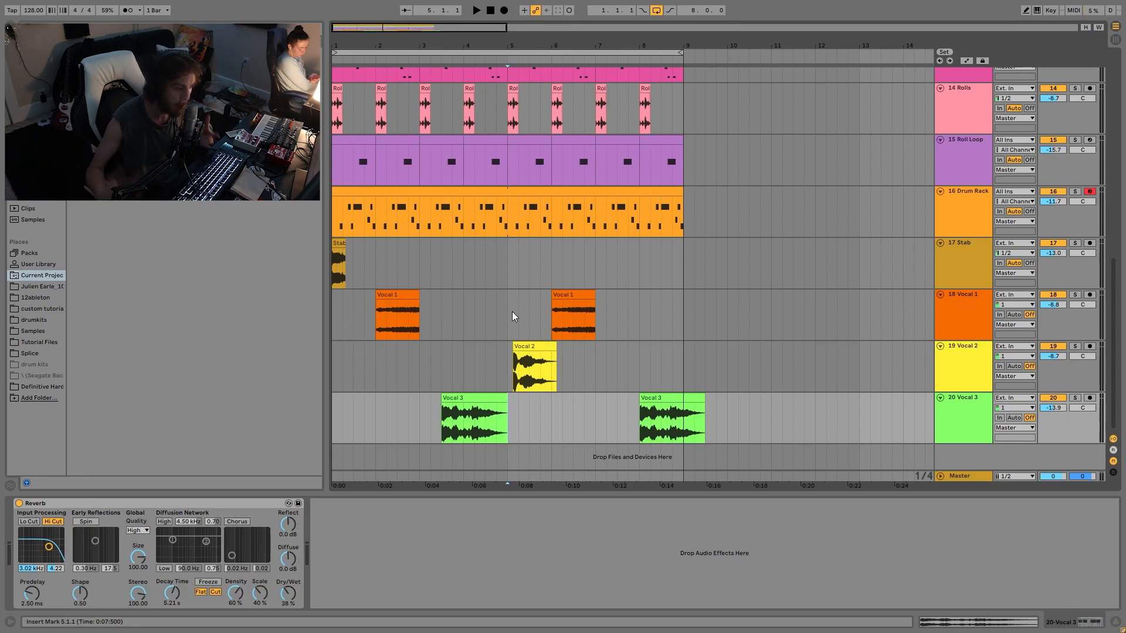
pyautogui.press('Up')
pyautogui.press('Up')
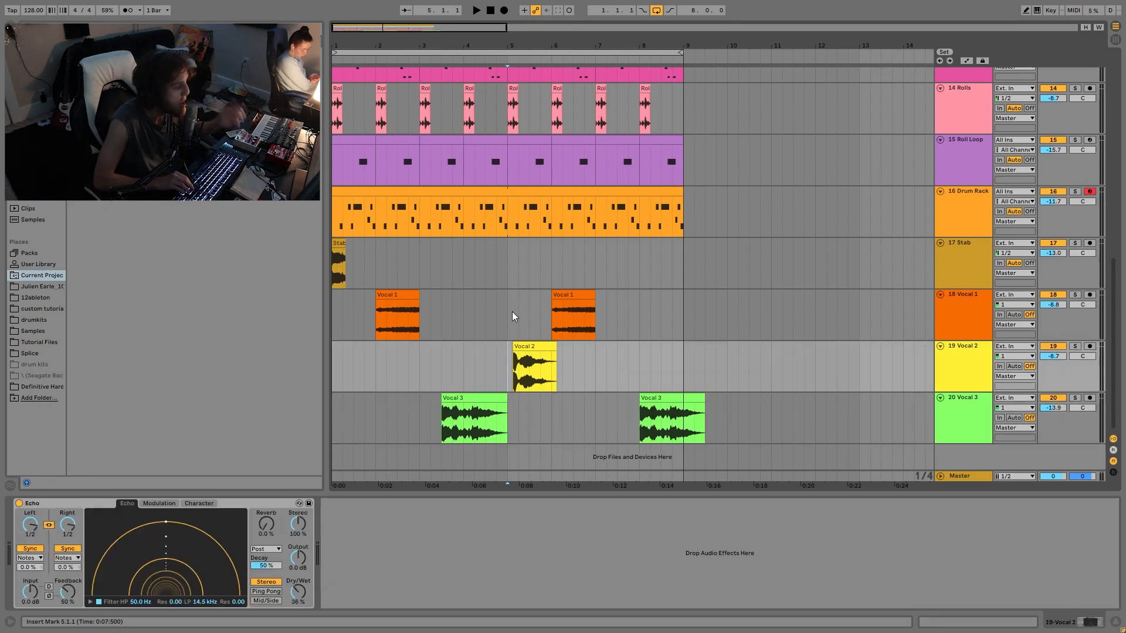
pyautogui.press('Down')
pyautogui.press('Down')
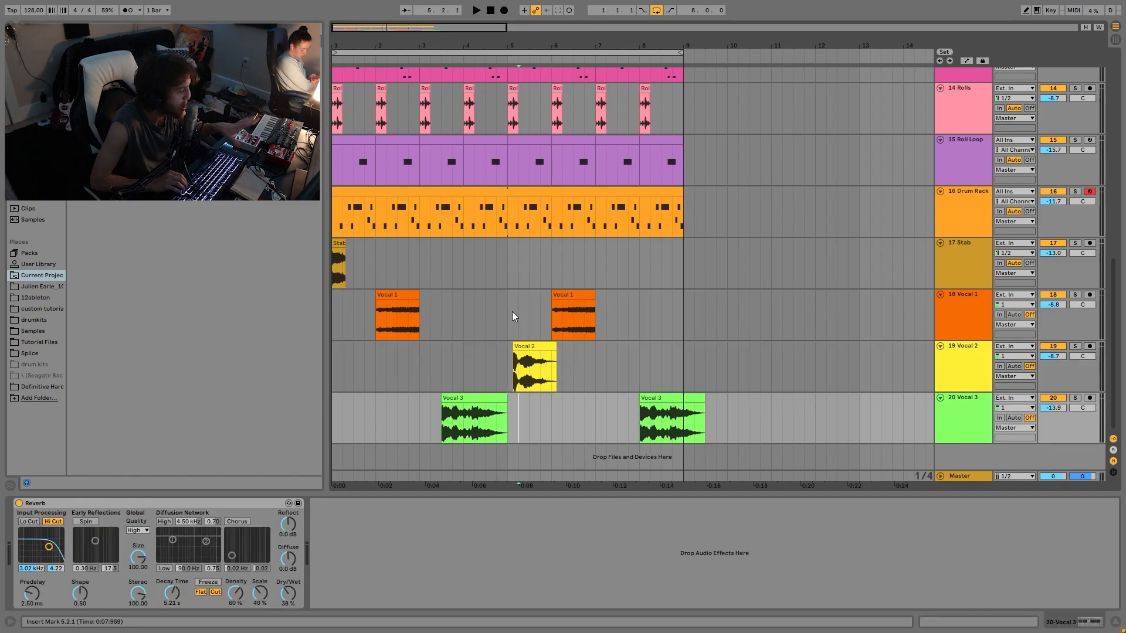
pyautogui.press('Up')
pyautogui.press('Up')
pyautogui.press('Down')
pyautogui.press('Up')
pyautogui.press('Up')
pyautogui.press('Up')
pyautogui.press('Up')
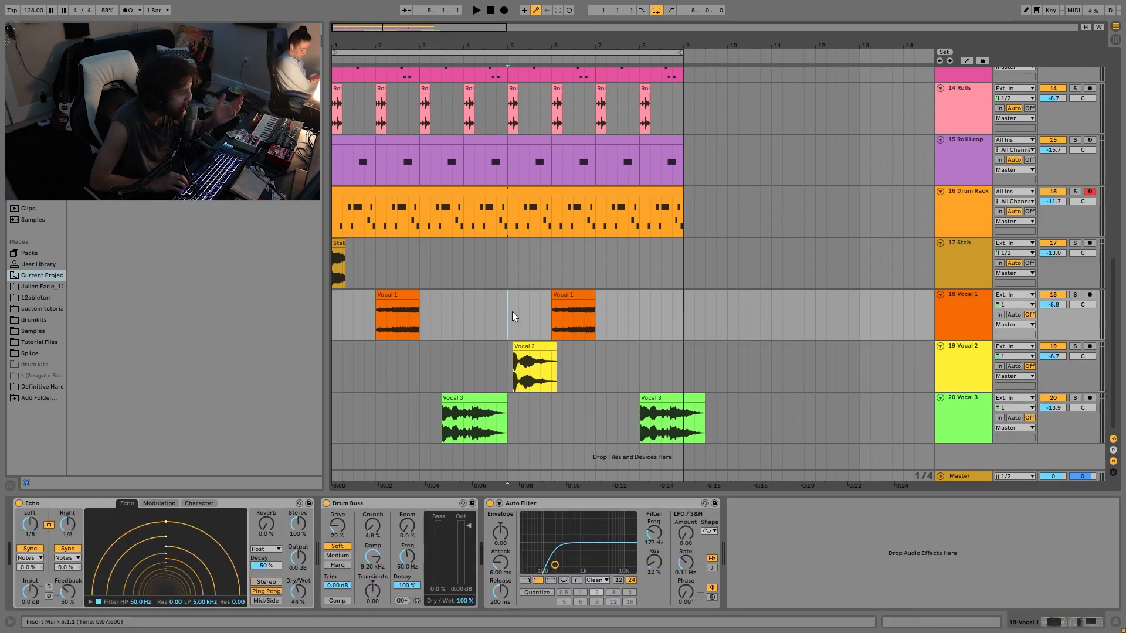
pyautogui.press('Down')
pyautogui.press('Down')
pyautogui.press('Down')
pyautogui.press('Down')
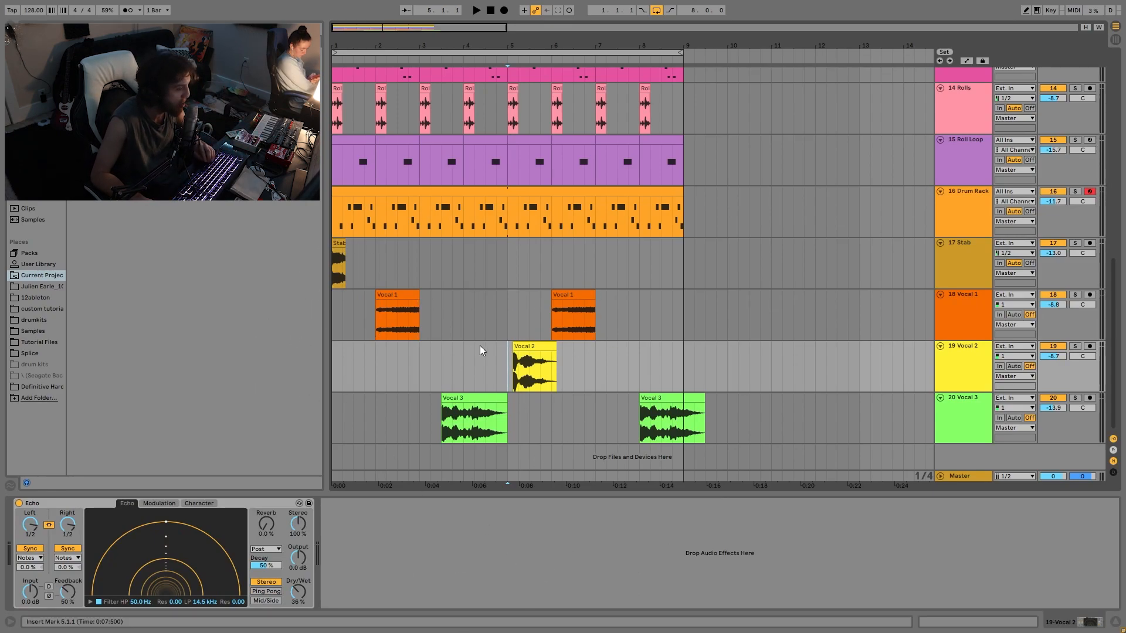
# - Play the Vocal 2 clip in the mix from bar 5 and check the Vocal 1 and Vocal 3 devices
pyautogui.press('space')
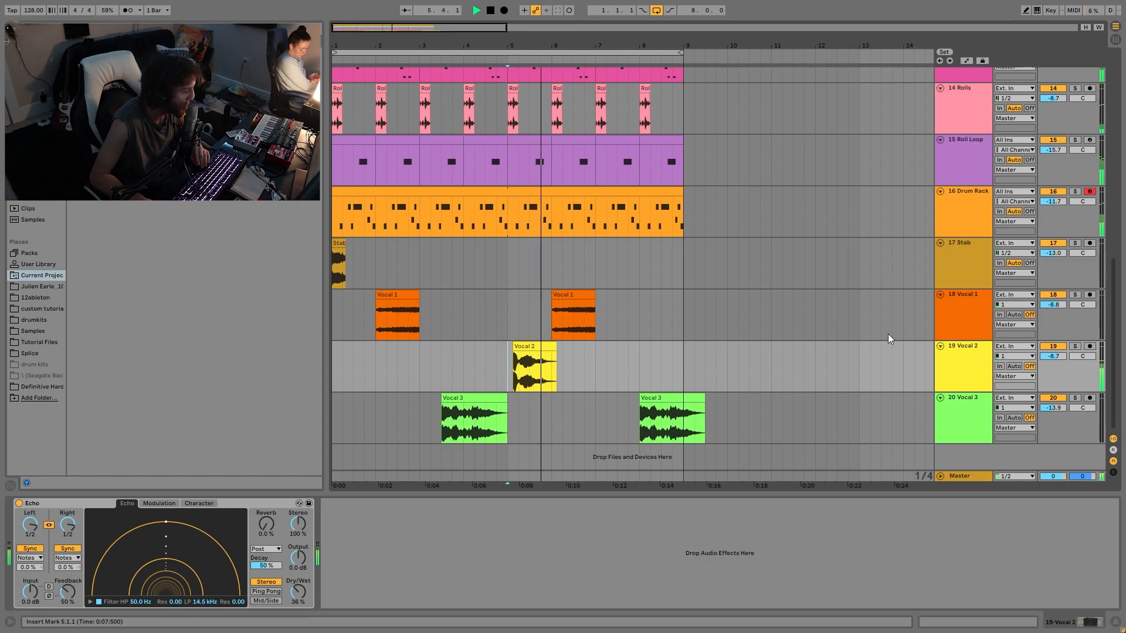
pyautogui.click(960, 325)
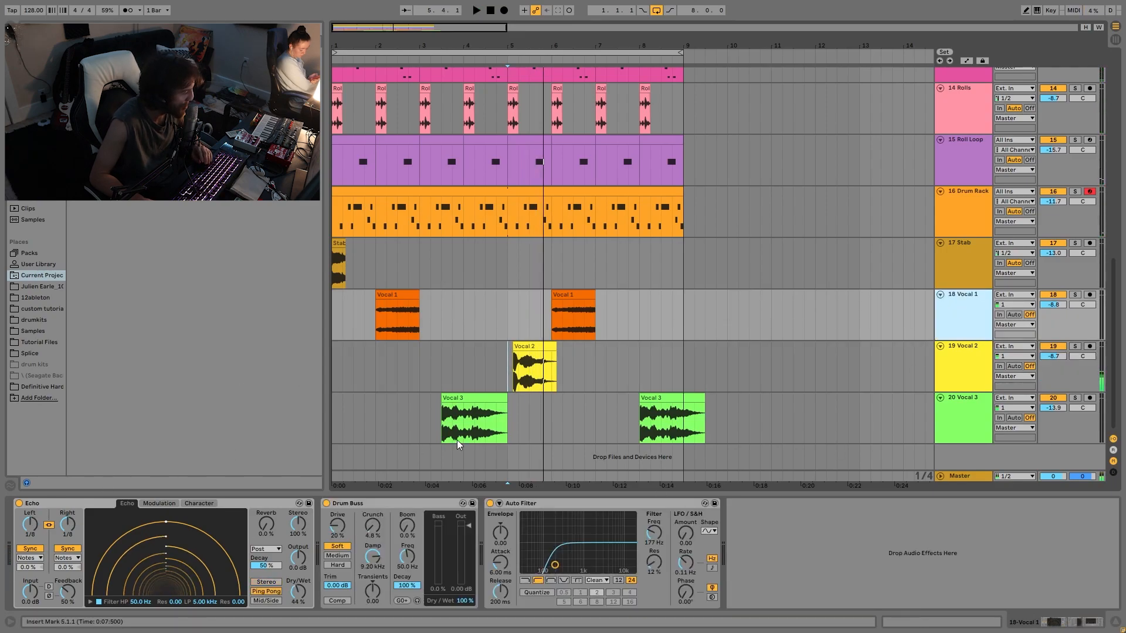
pyautogui.click(489, 412)
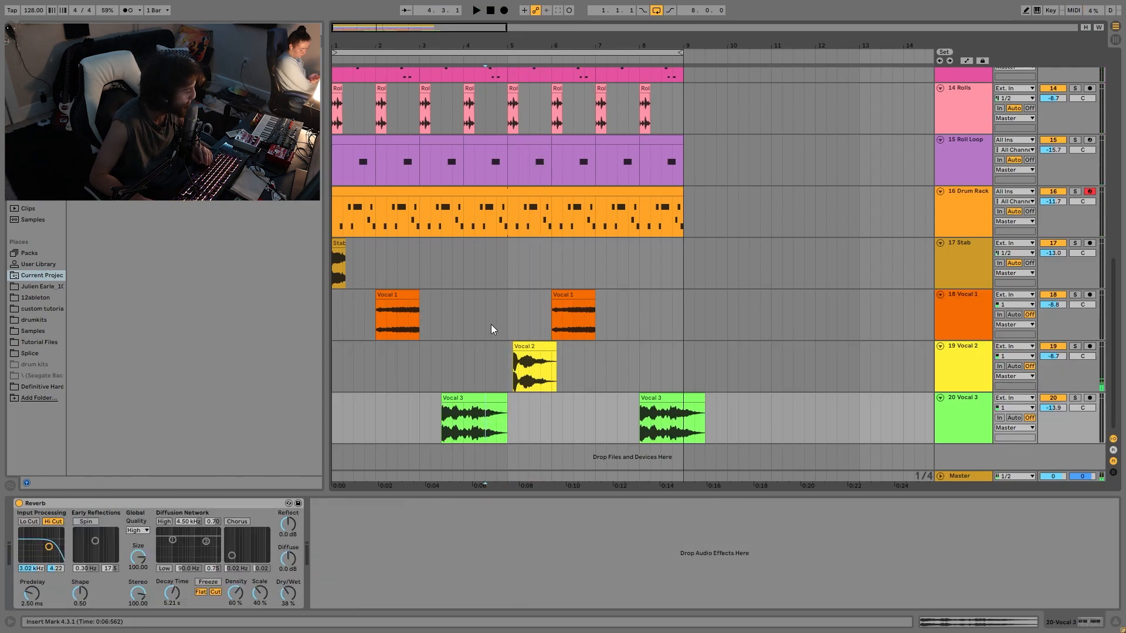
# - Play the second half of the loop from bar 5 back round to bar 1, and return to bar 5 on Vocal 1
pyautogui.click(508, 311)
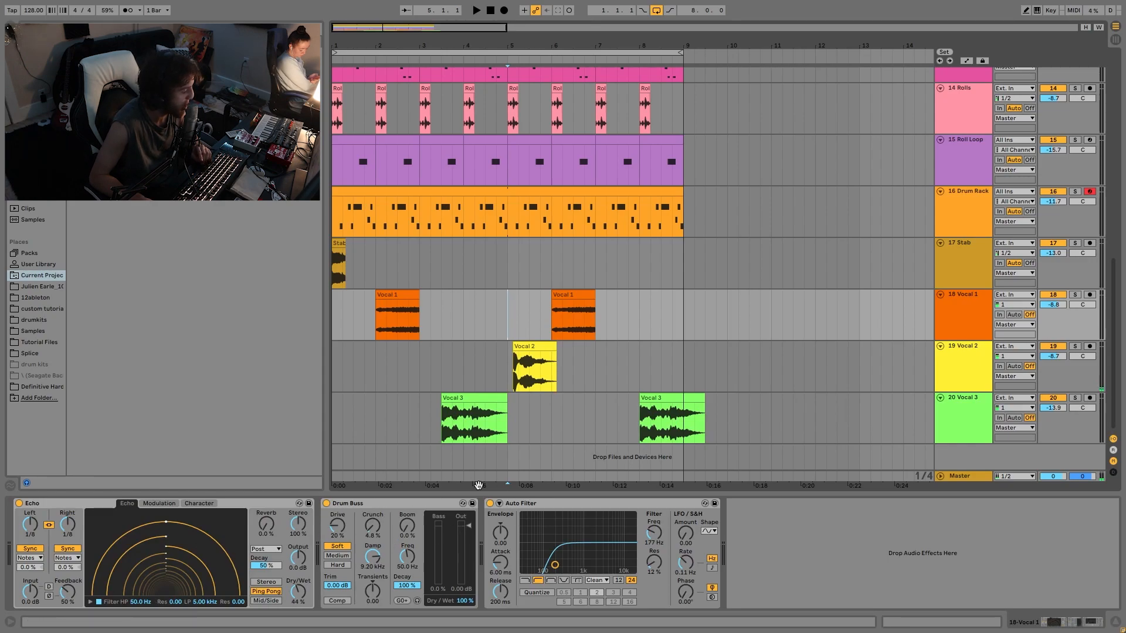
pyautogui.press('space')
pyautogui.click(552, 321)
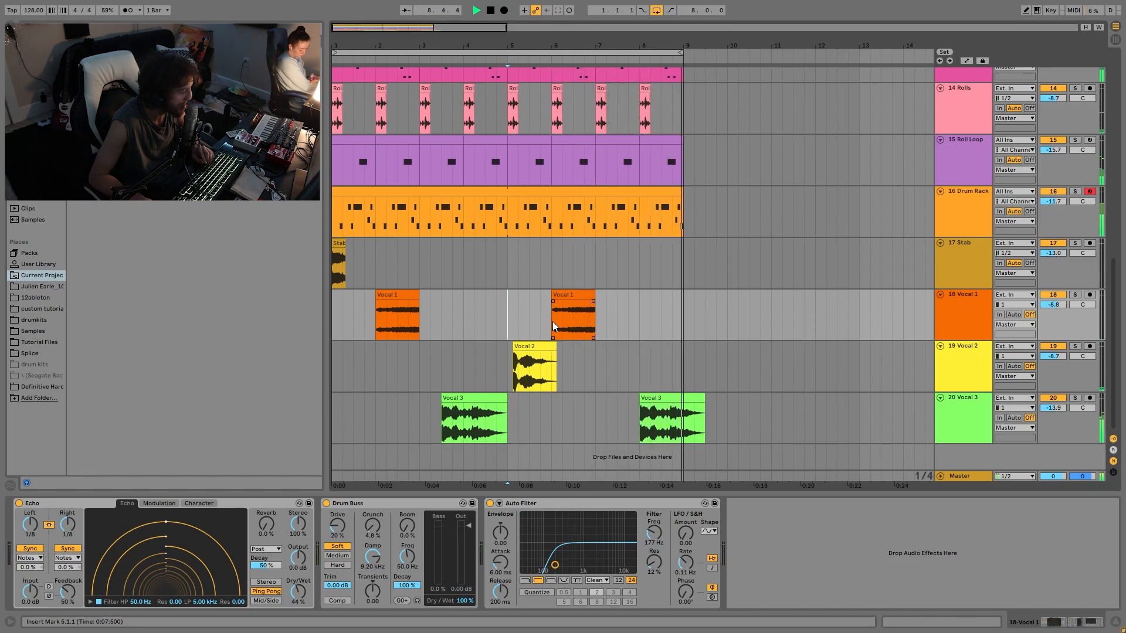
pyautogui.press('space')
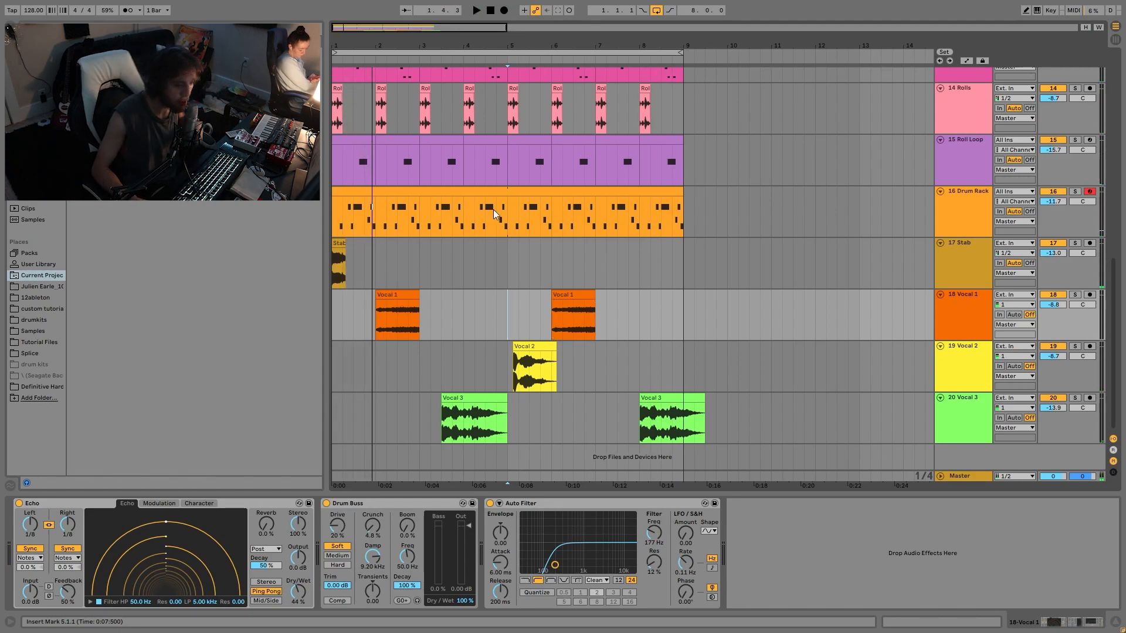
pyautogui.click(508, 323)
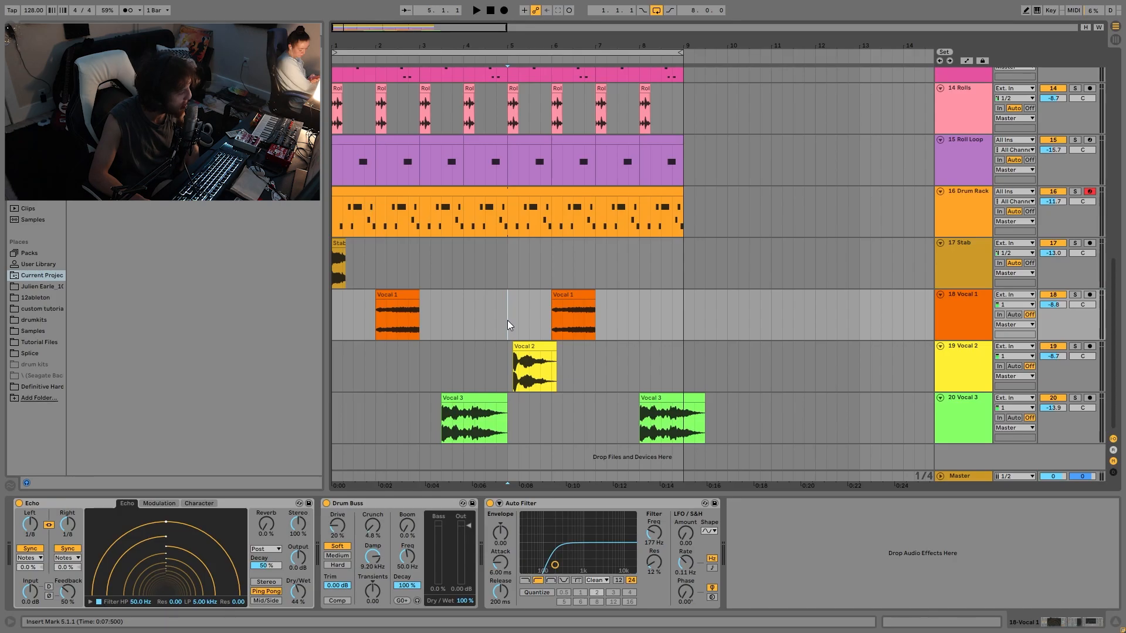